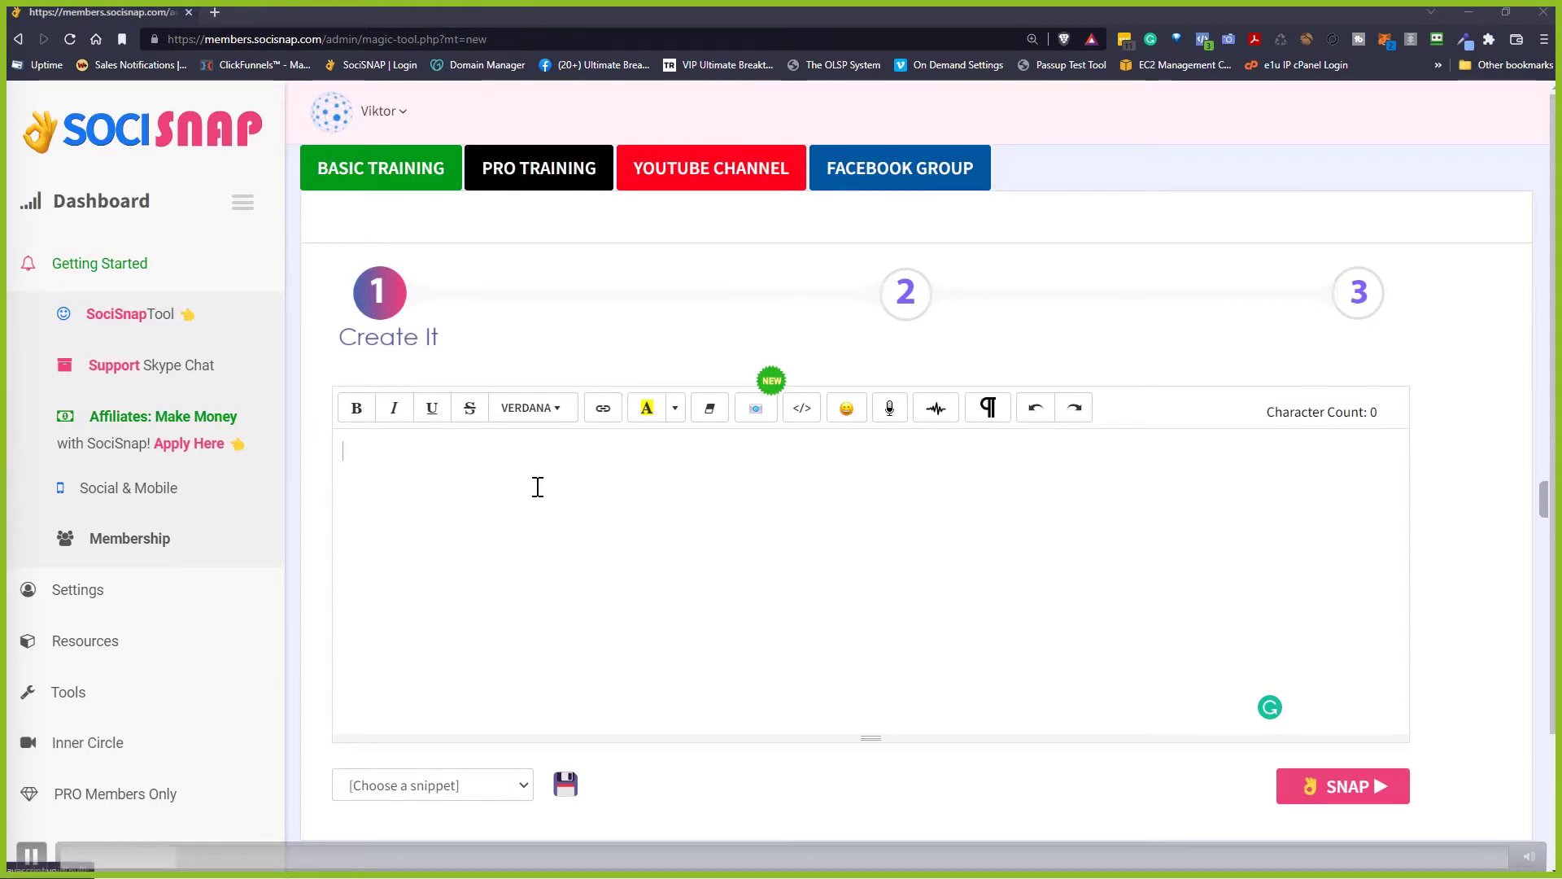
Paste the replay-promotion email into the editor and strip its formatting to plain text.
key(ctrl+v)
scroll(547, 481, up, 15)
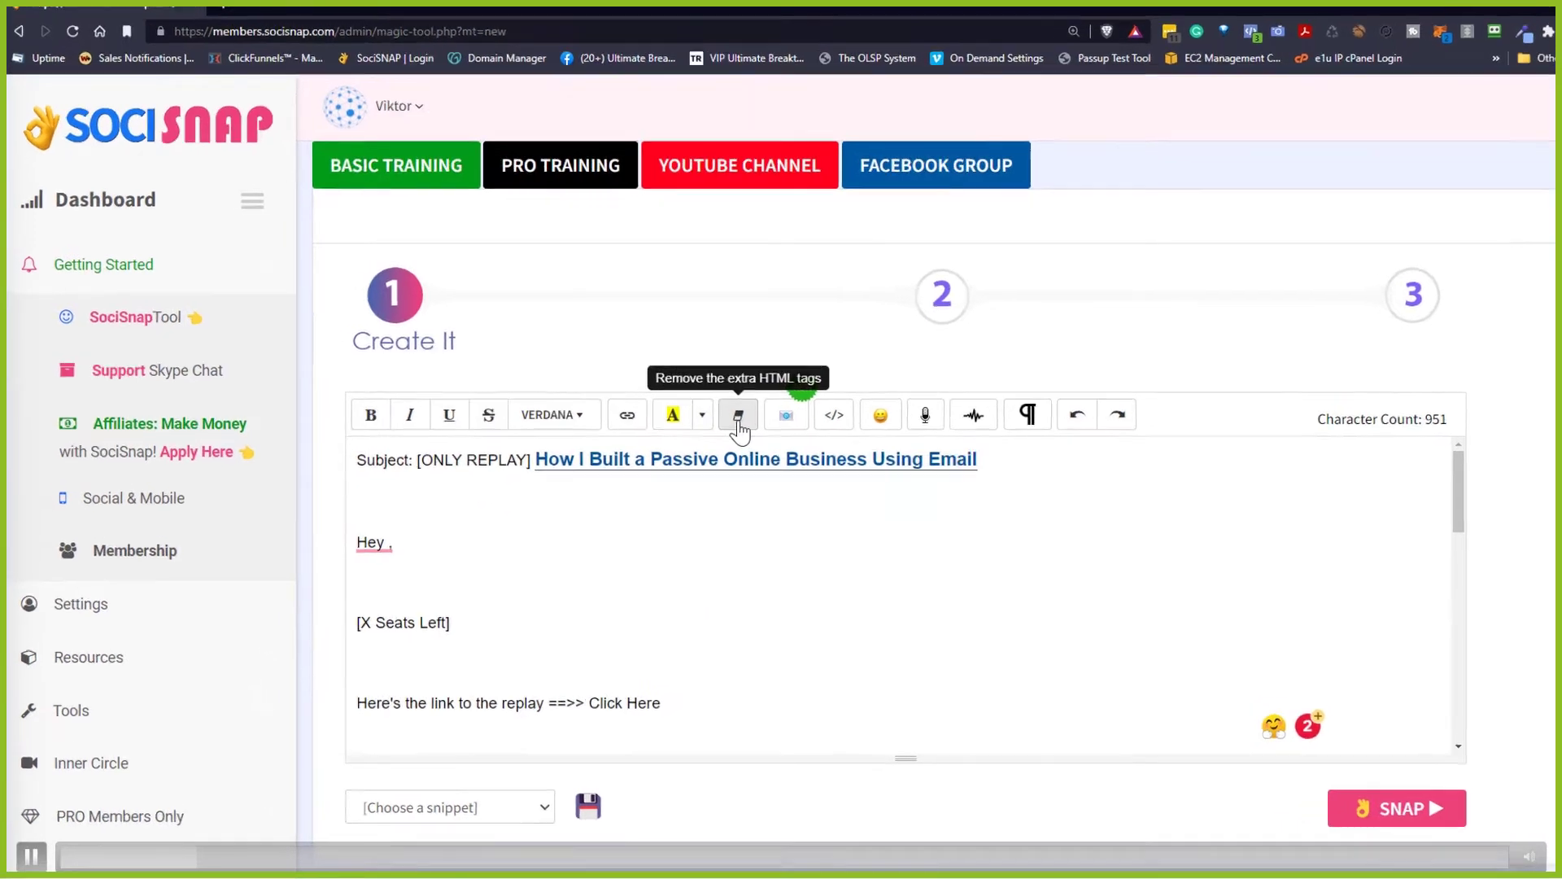
click(738, 418)
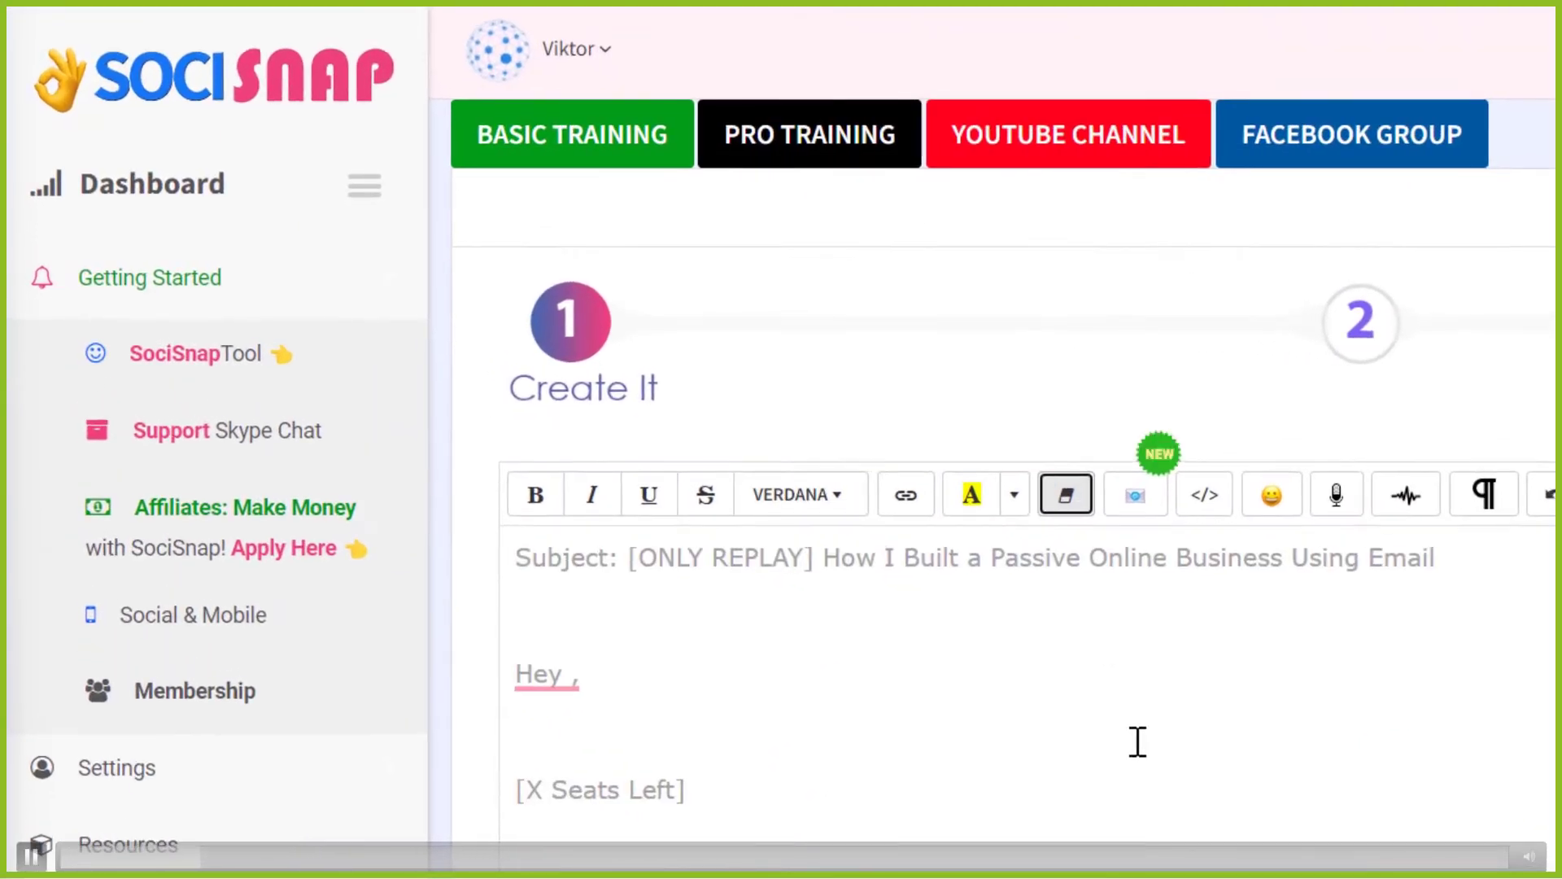
Highlight the spam words and delete ONLY from the subject line.
click(964, 675)
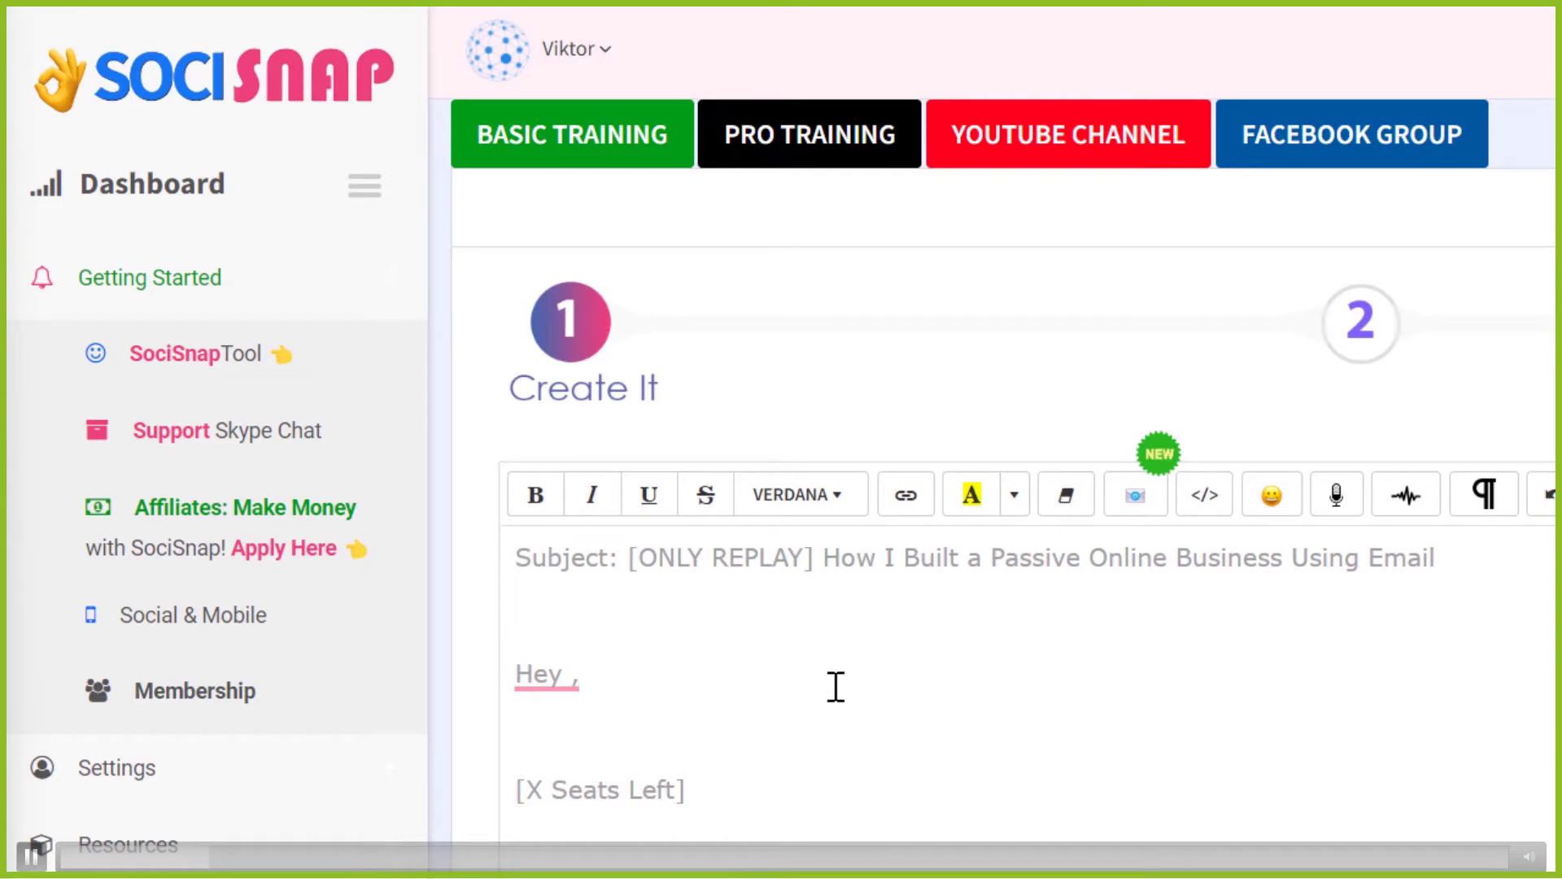
click(1138, 497)
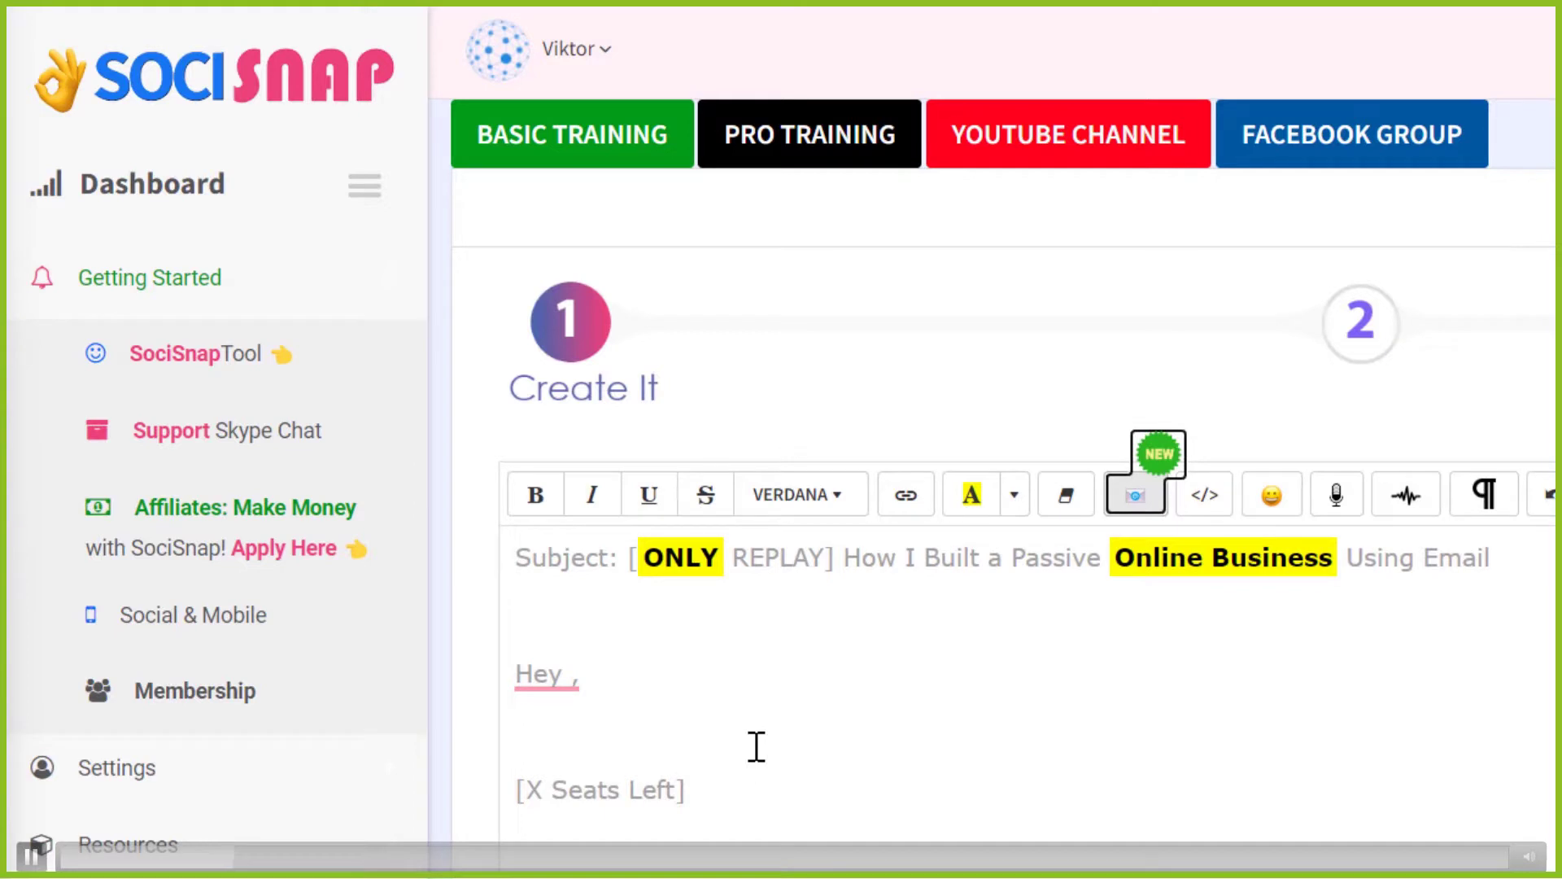
click(729, 558)
key(ctrl+shift+Left)
key(BackSpace)
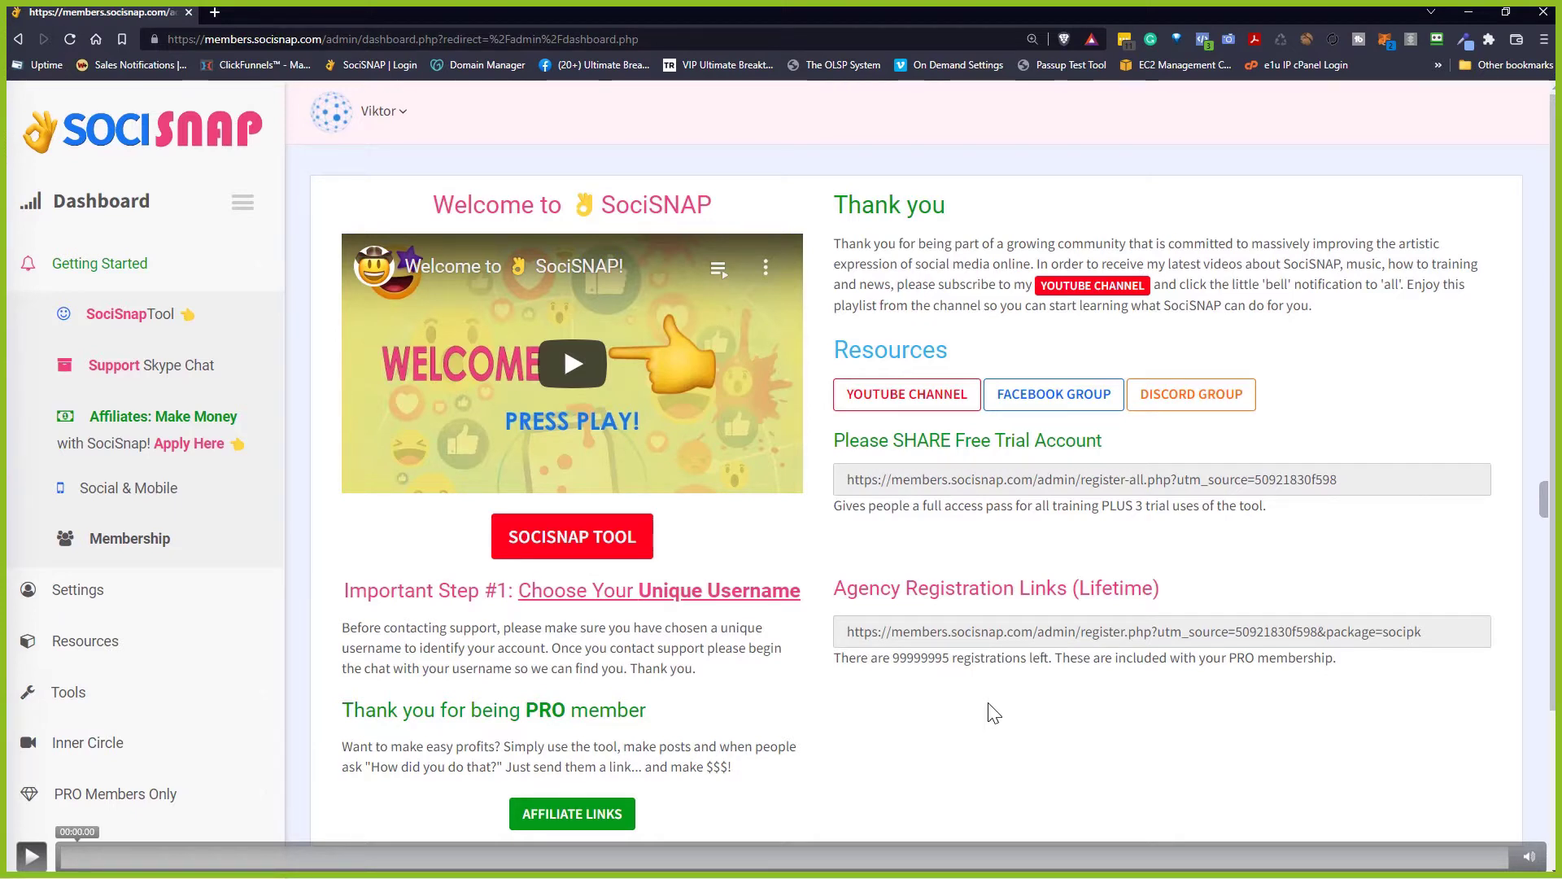
Reopen the empty Create It editor with the SOCISNAP TOOL button on the dashboard.
click(559, 543)
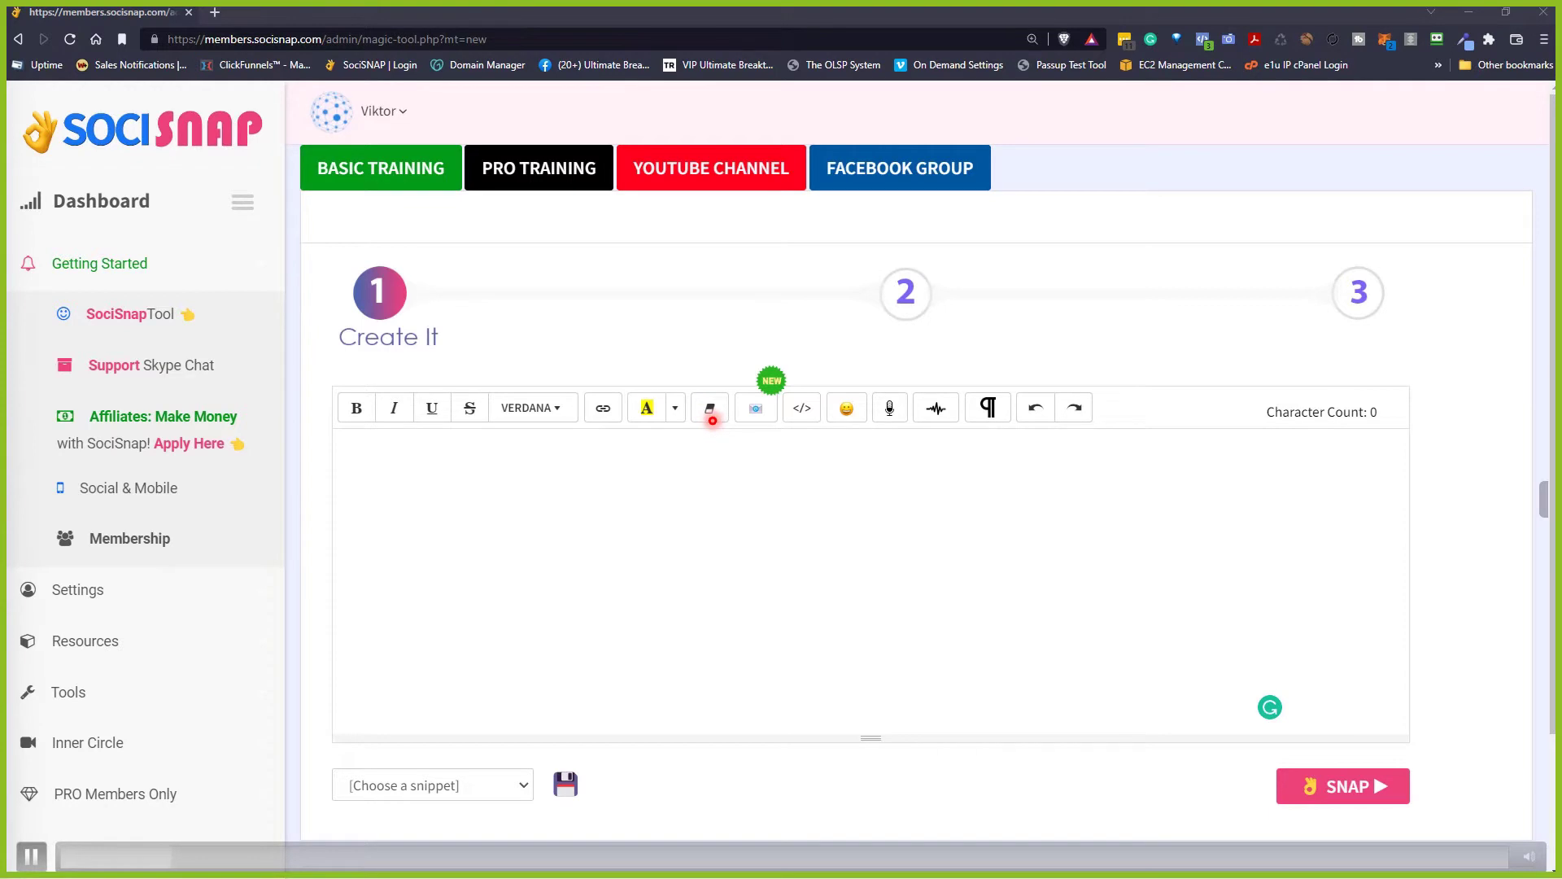
Paste the replay email as plain text and highlight its spam words, ONLY and Online Business.
click(538, 482)
key(ctrl+v)
scroll(547, 482, up, 10)
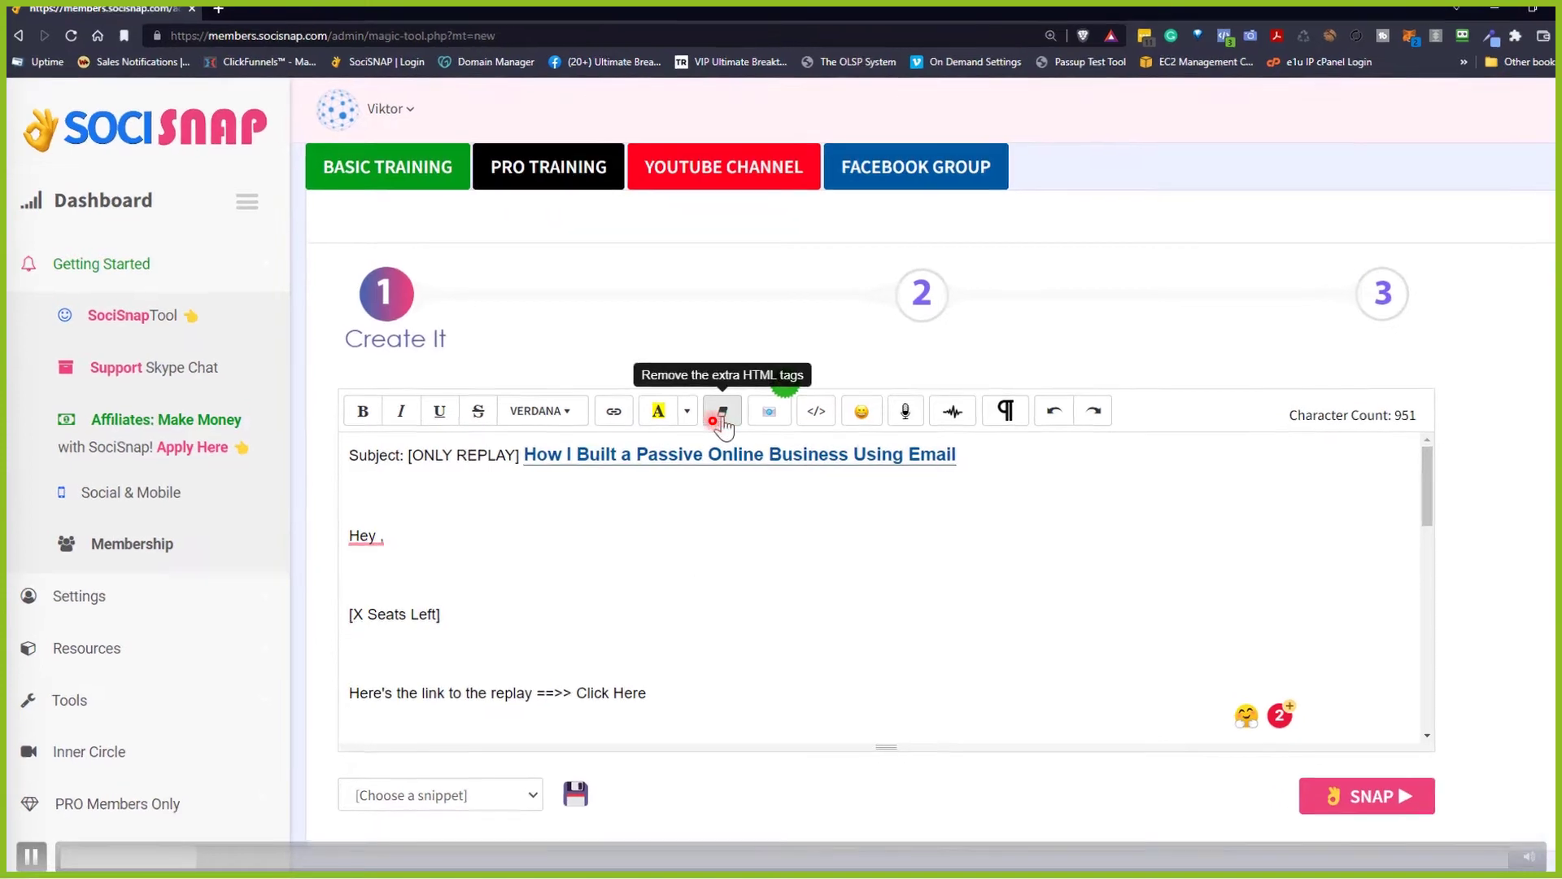
click(730, 422)
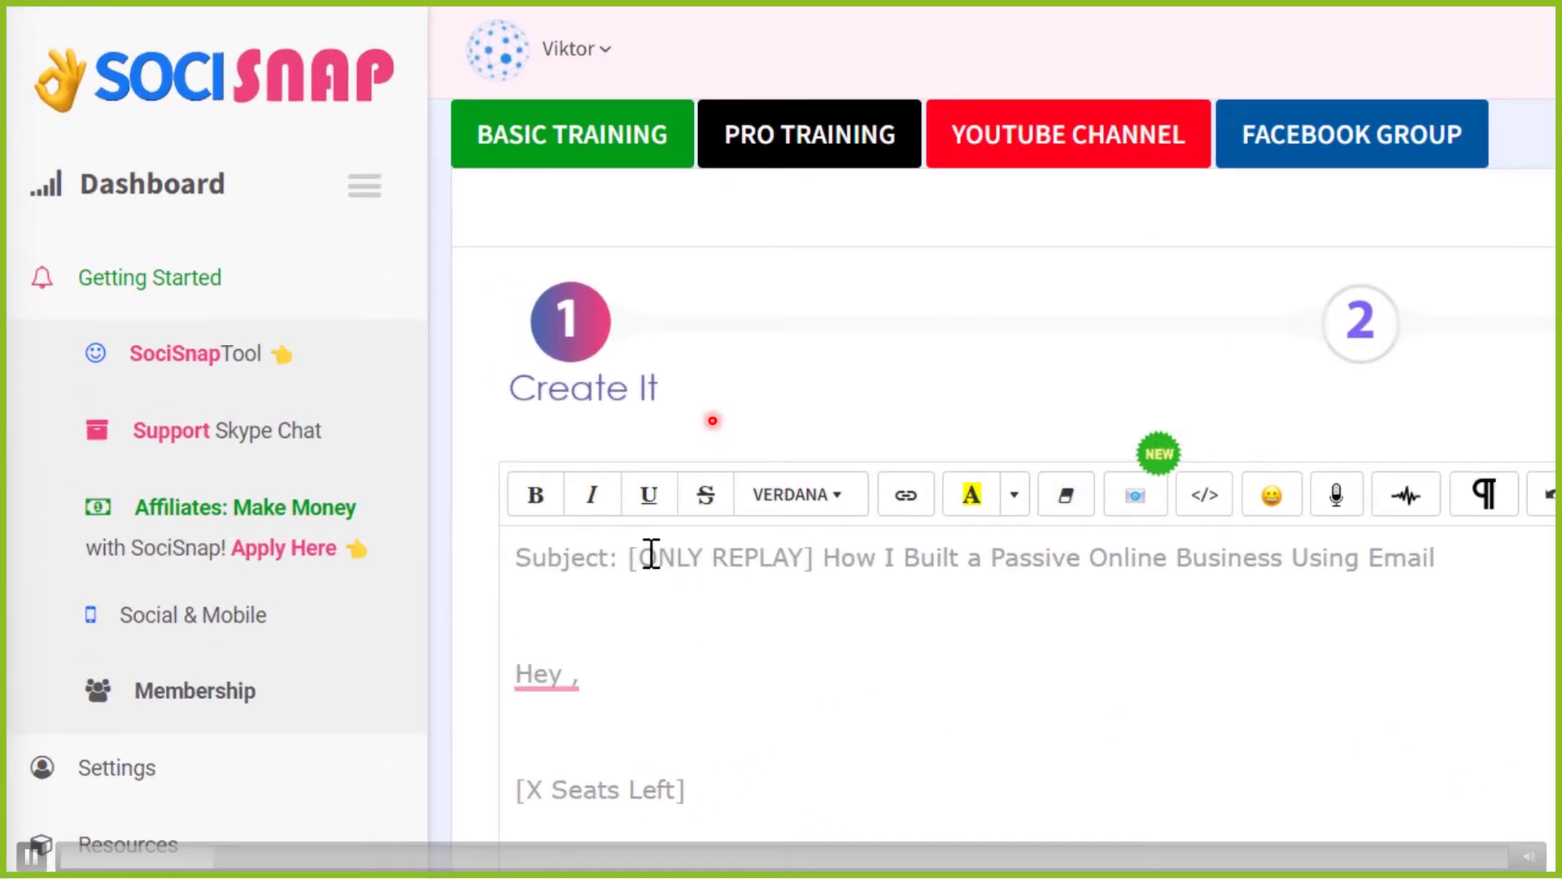
click(1141, 490)
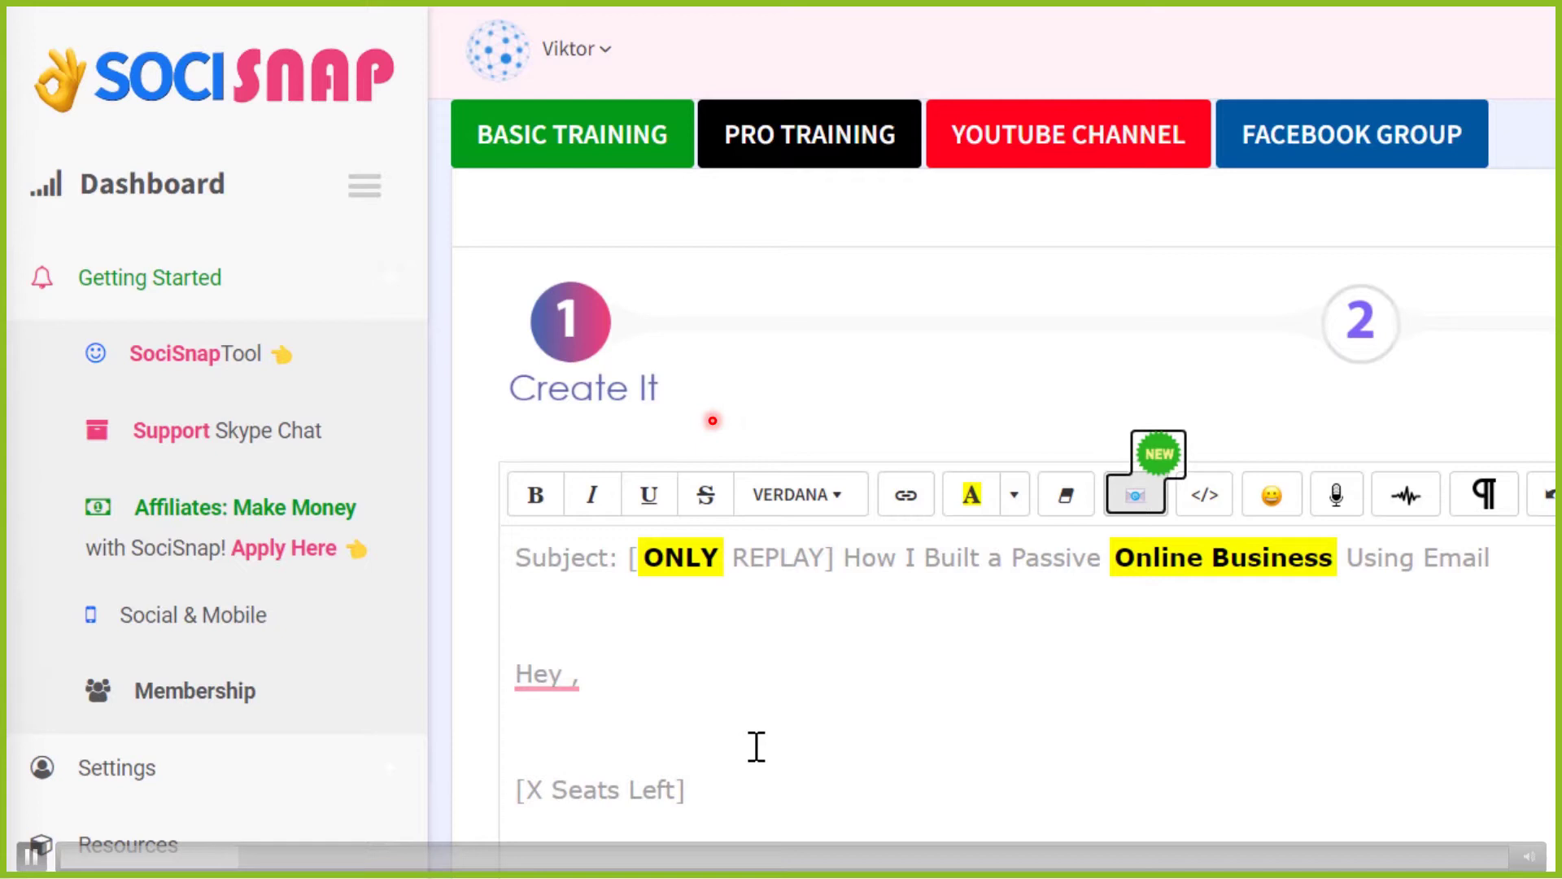
Delete ONLY and Online so the subject reads '[REPLAY] How I Built a Passive Business Using Email'.
click(731, 558)
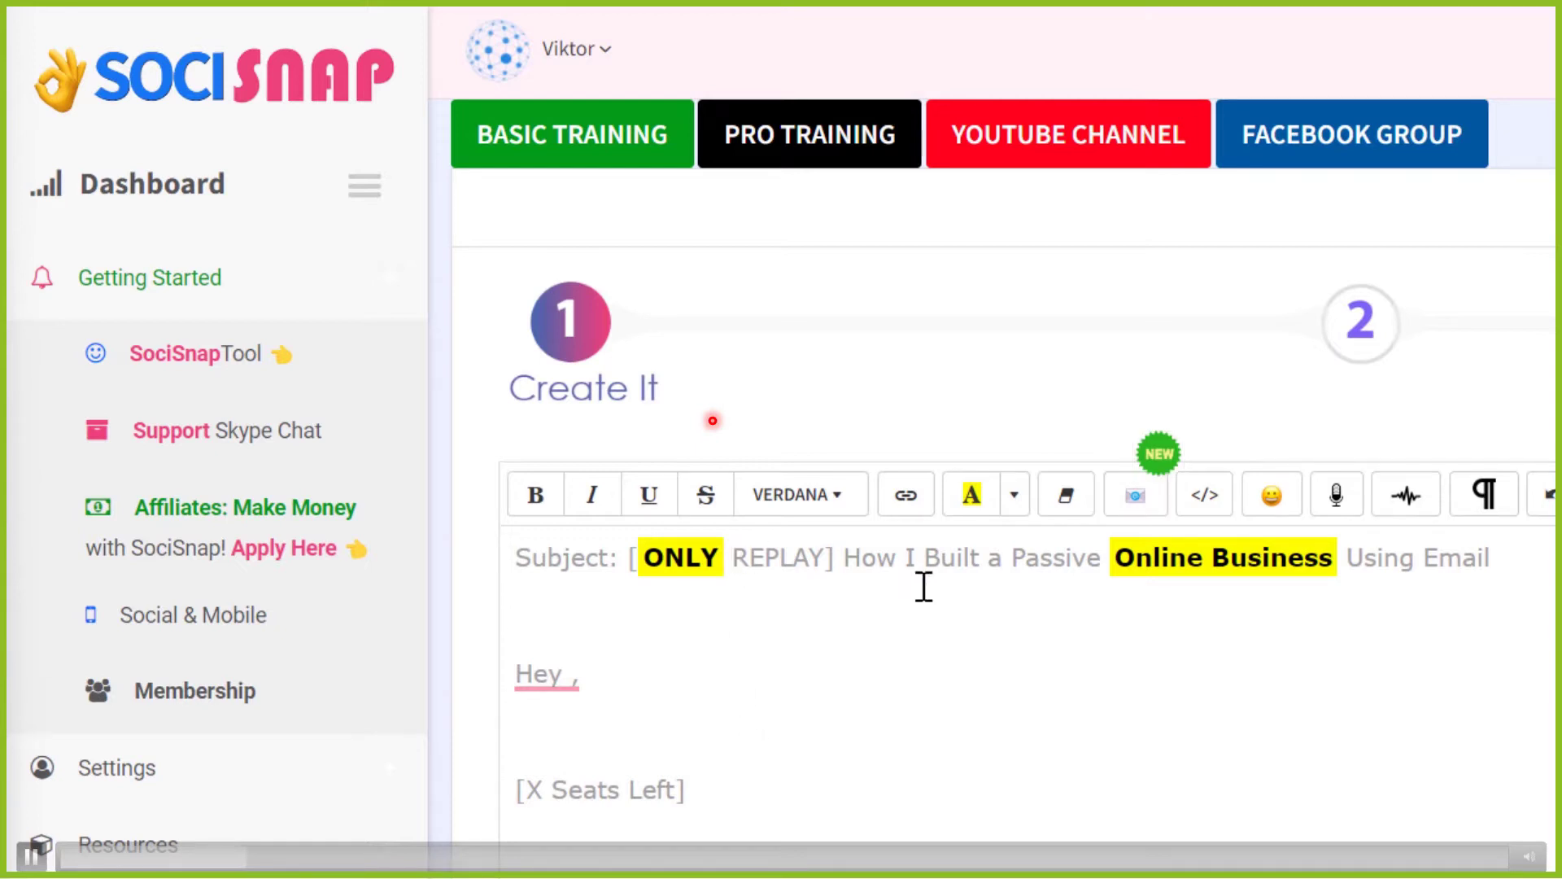
key(ctrl+shift+Left)
key(BackSpace)
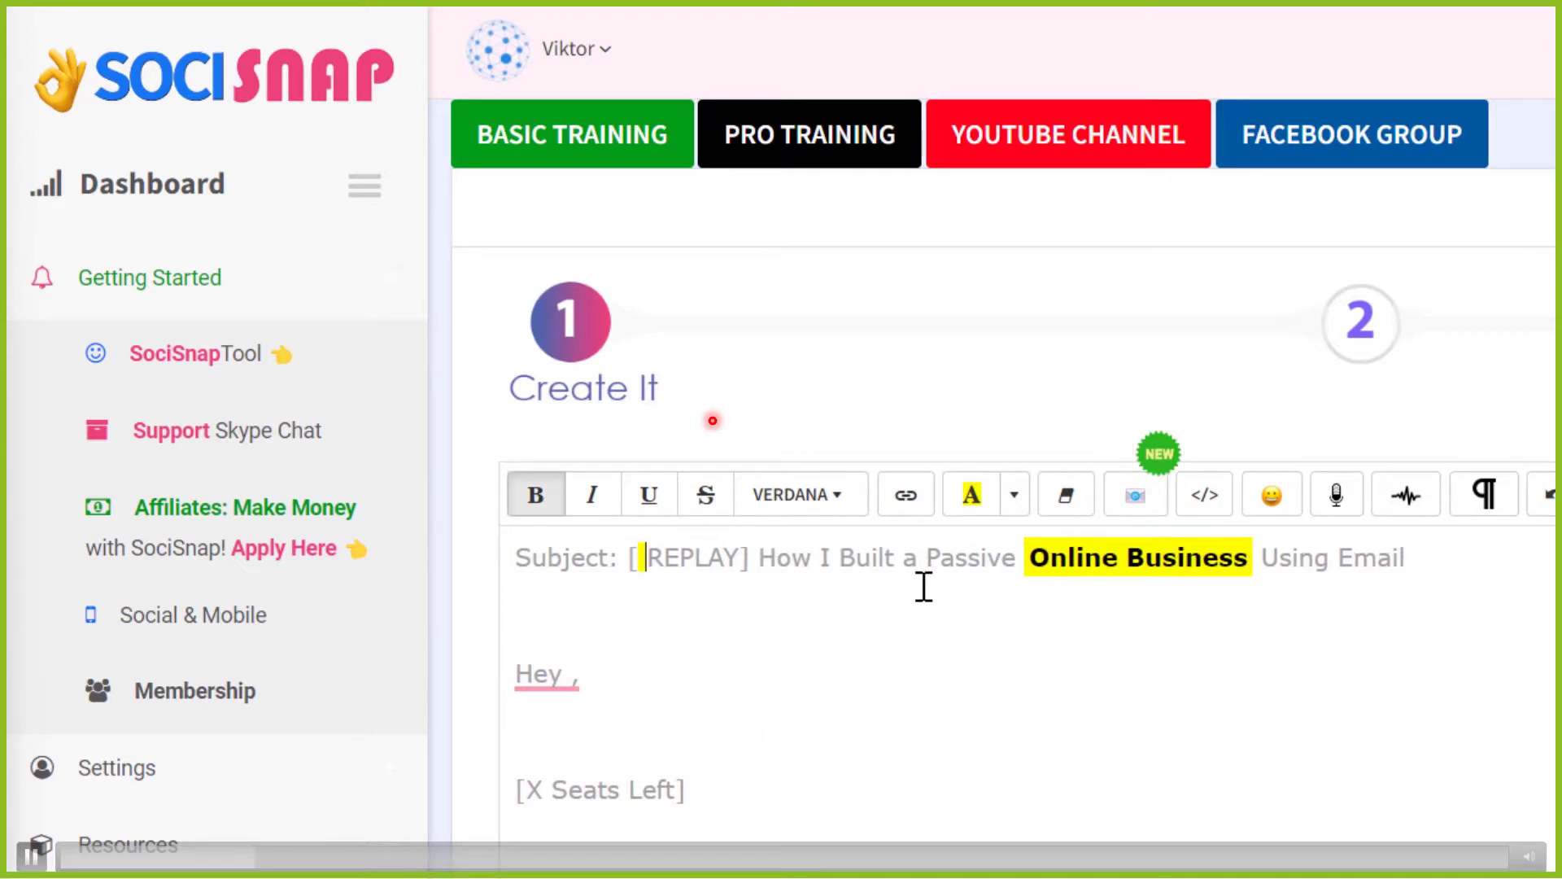
key(BackSpace)
key(ctrl+Right)
key(ctrl+Right)
key(ctrl+Right)
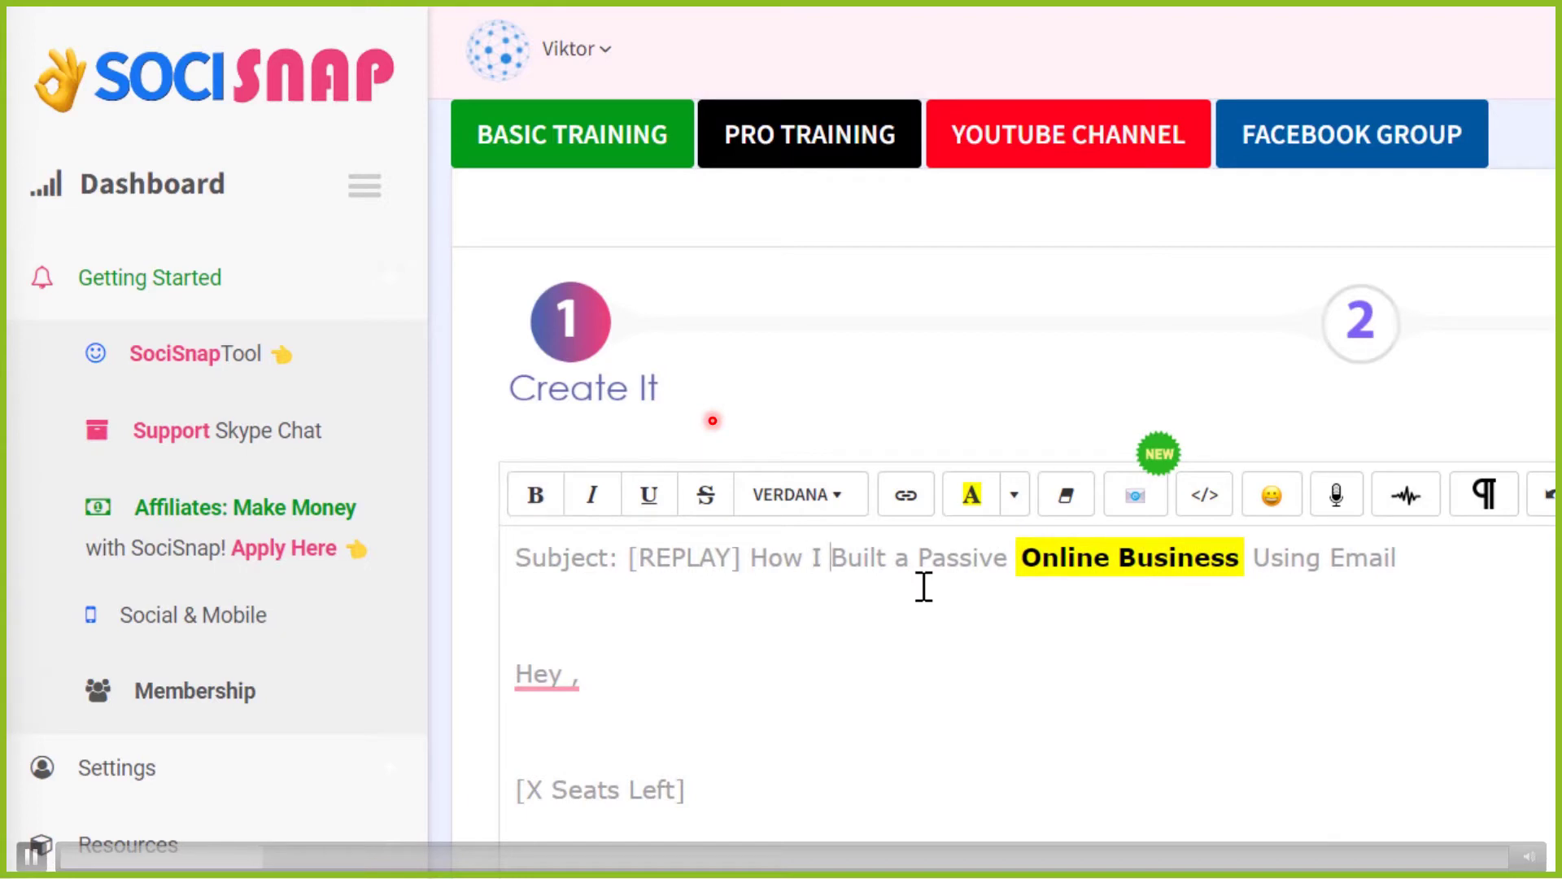
key(ctrl+Right)
key(ctrl+shift+Right)
key(Delete)
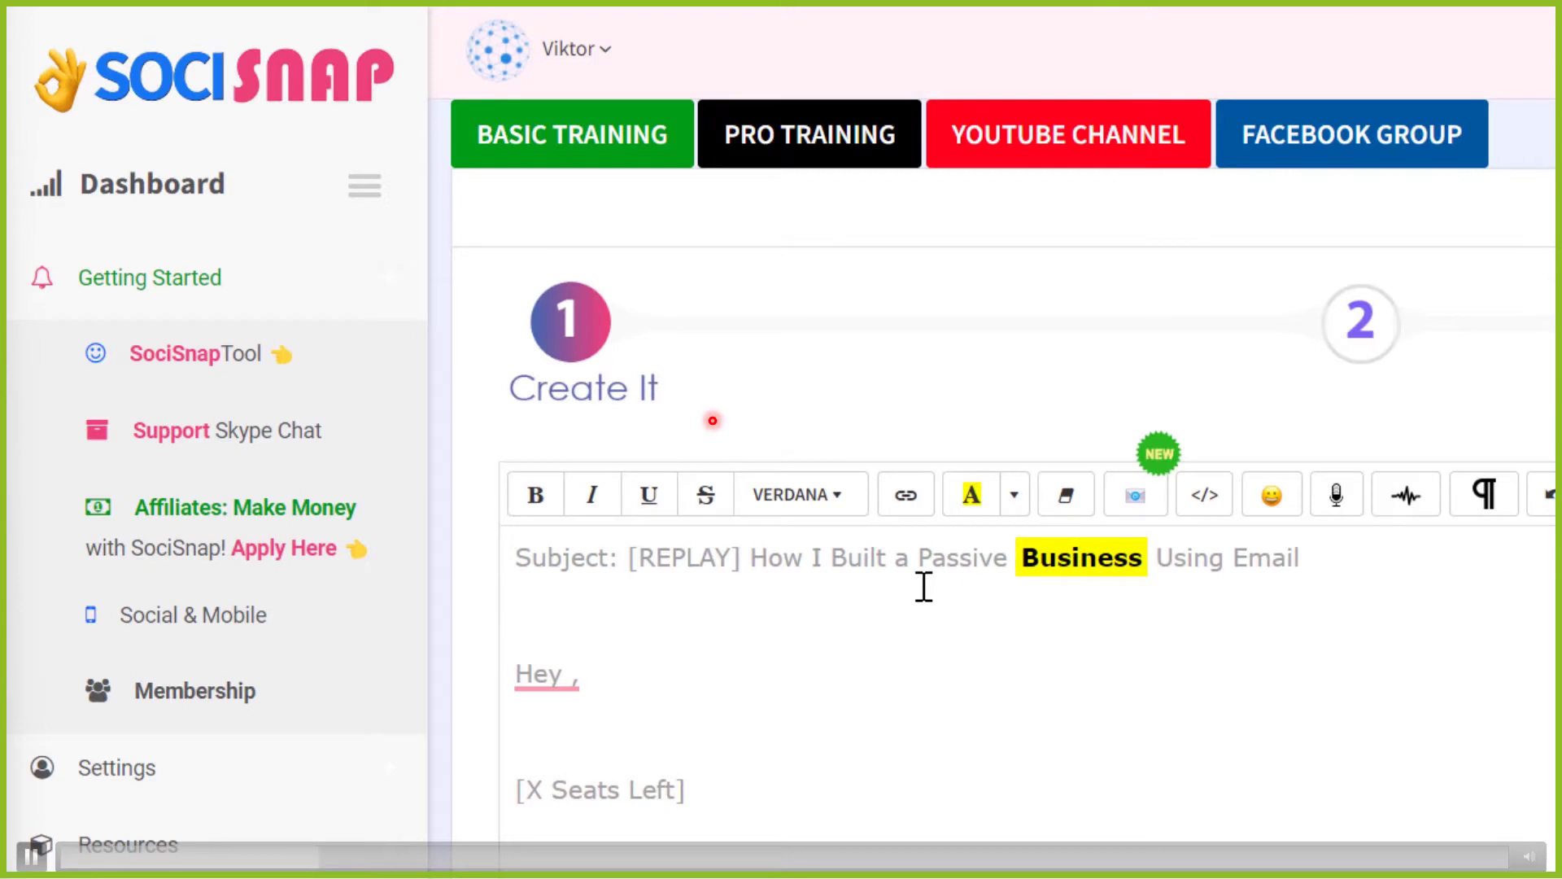
Turn off spam highlights and change the greeting to 'Hey VAR_FIRST_NAME,'.
click(1136, 497)
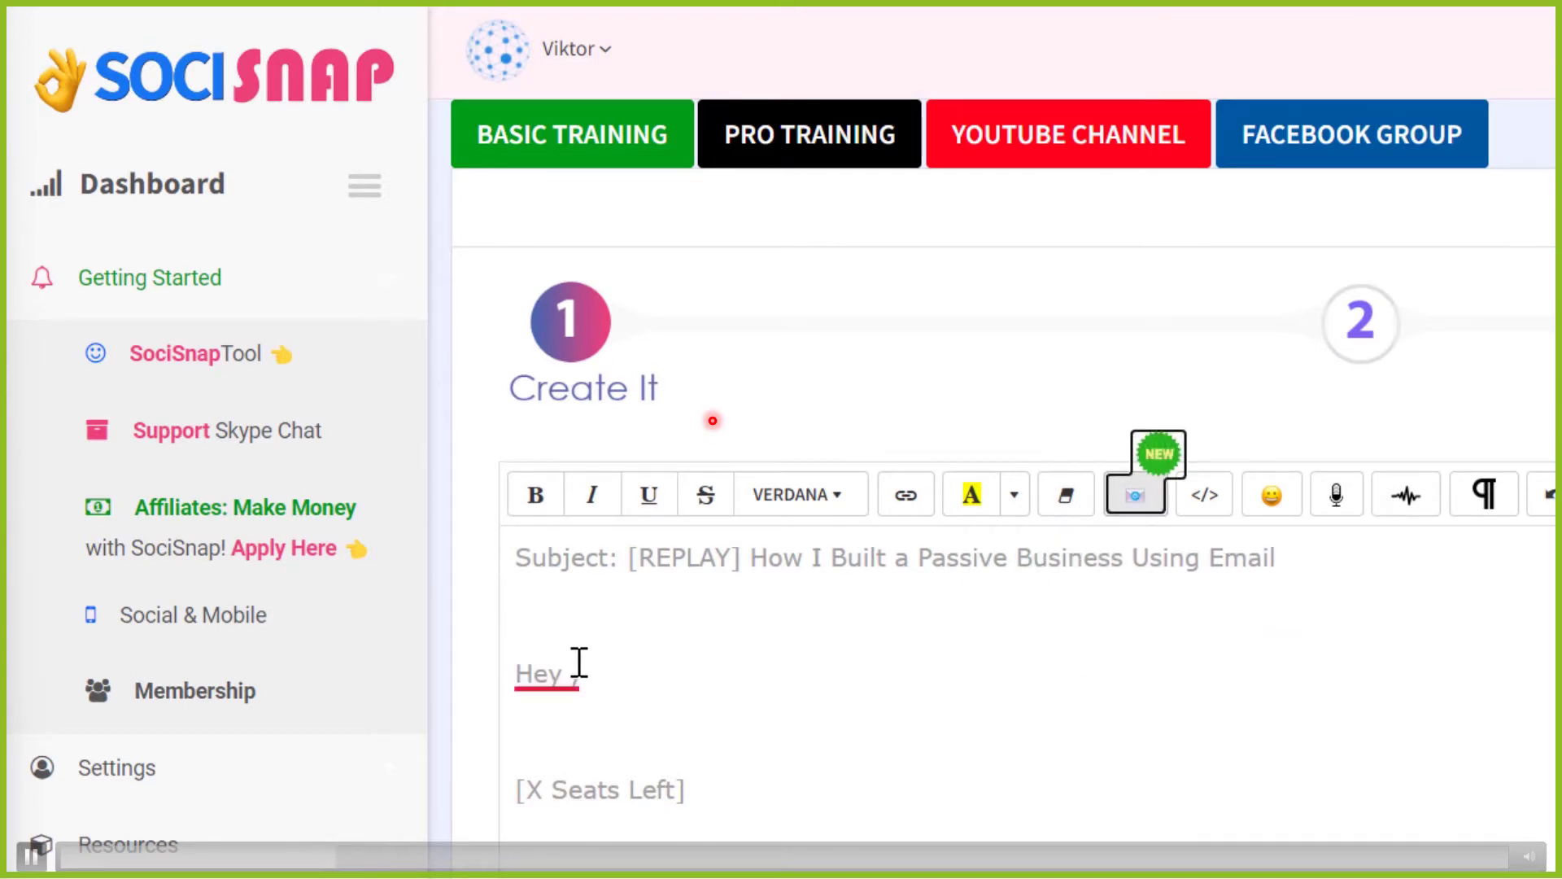
click(881, 673)
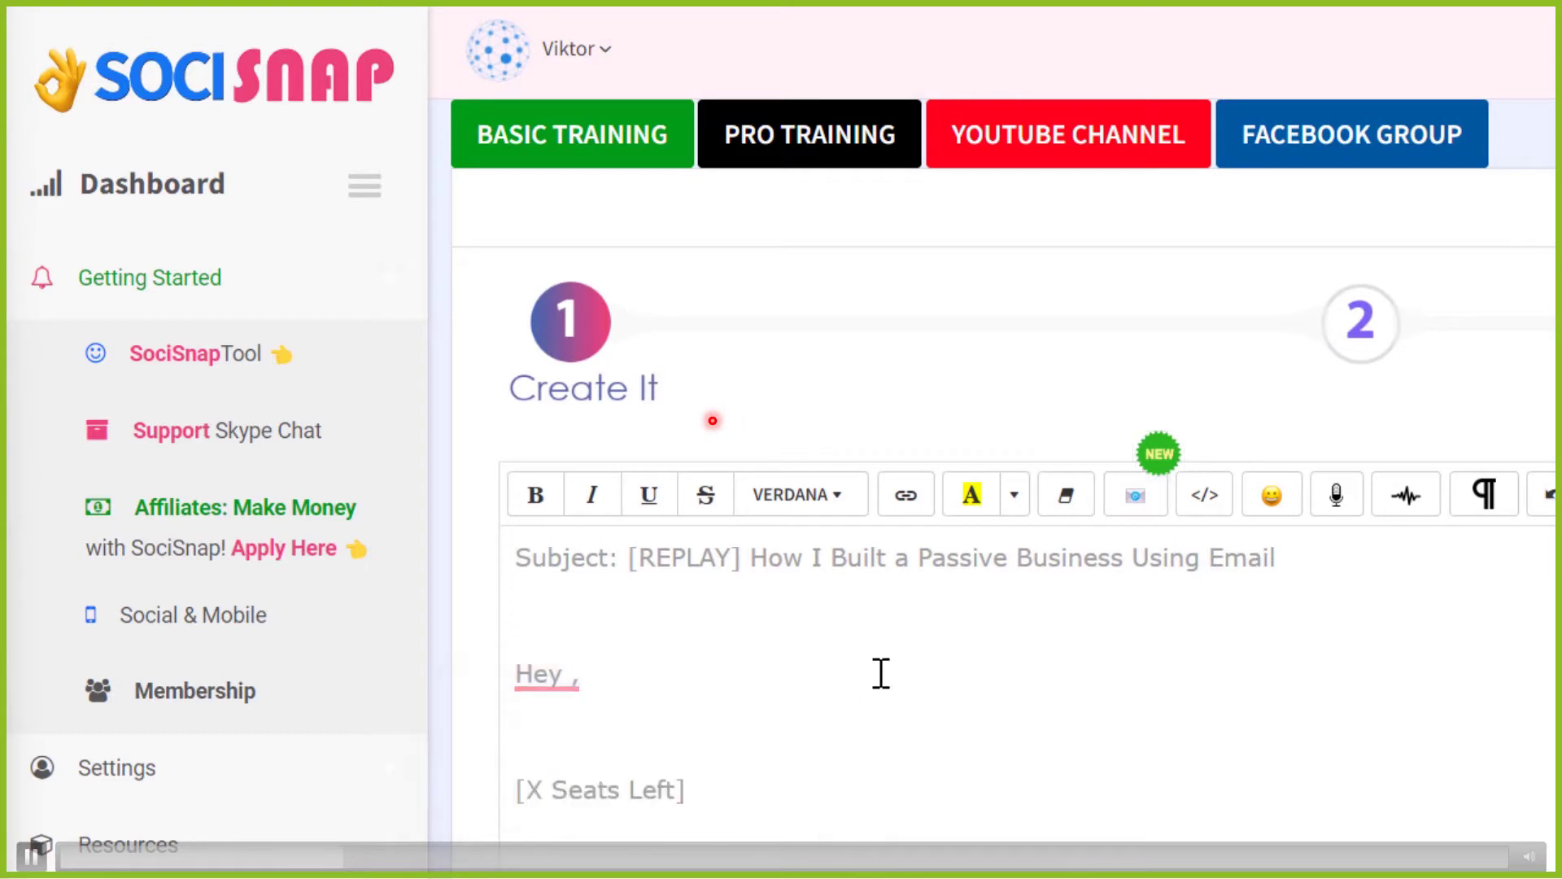
text(VAR_FIRST_)
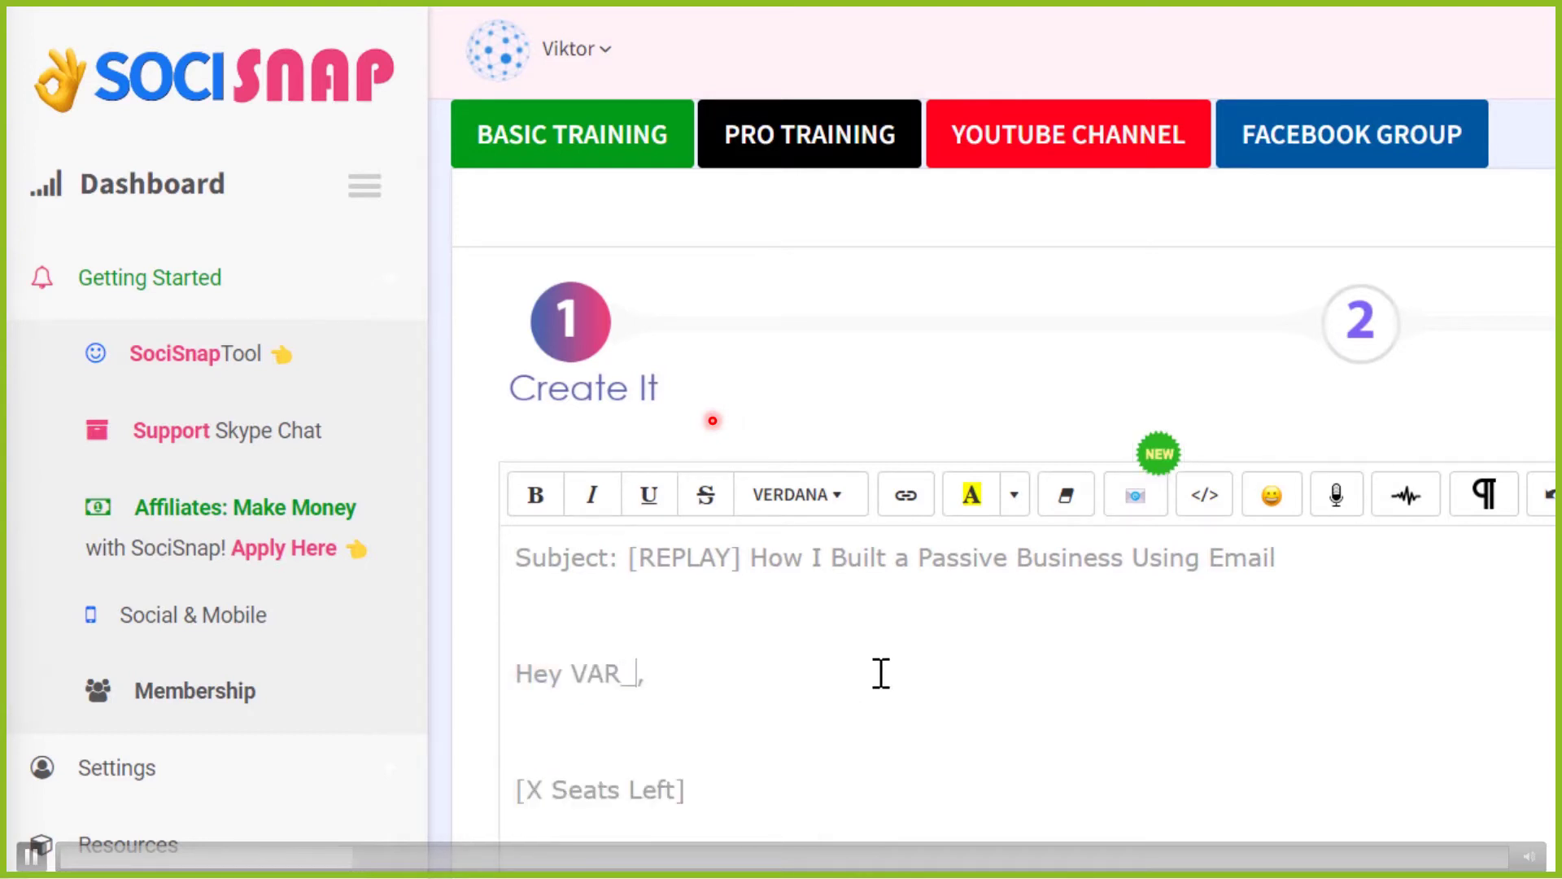
text(NAME)
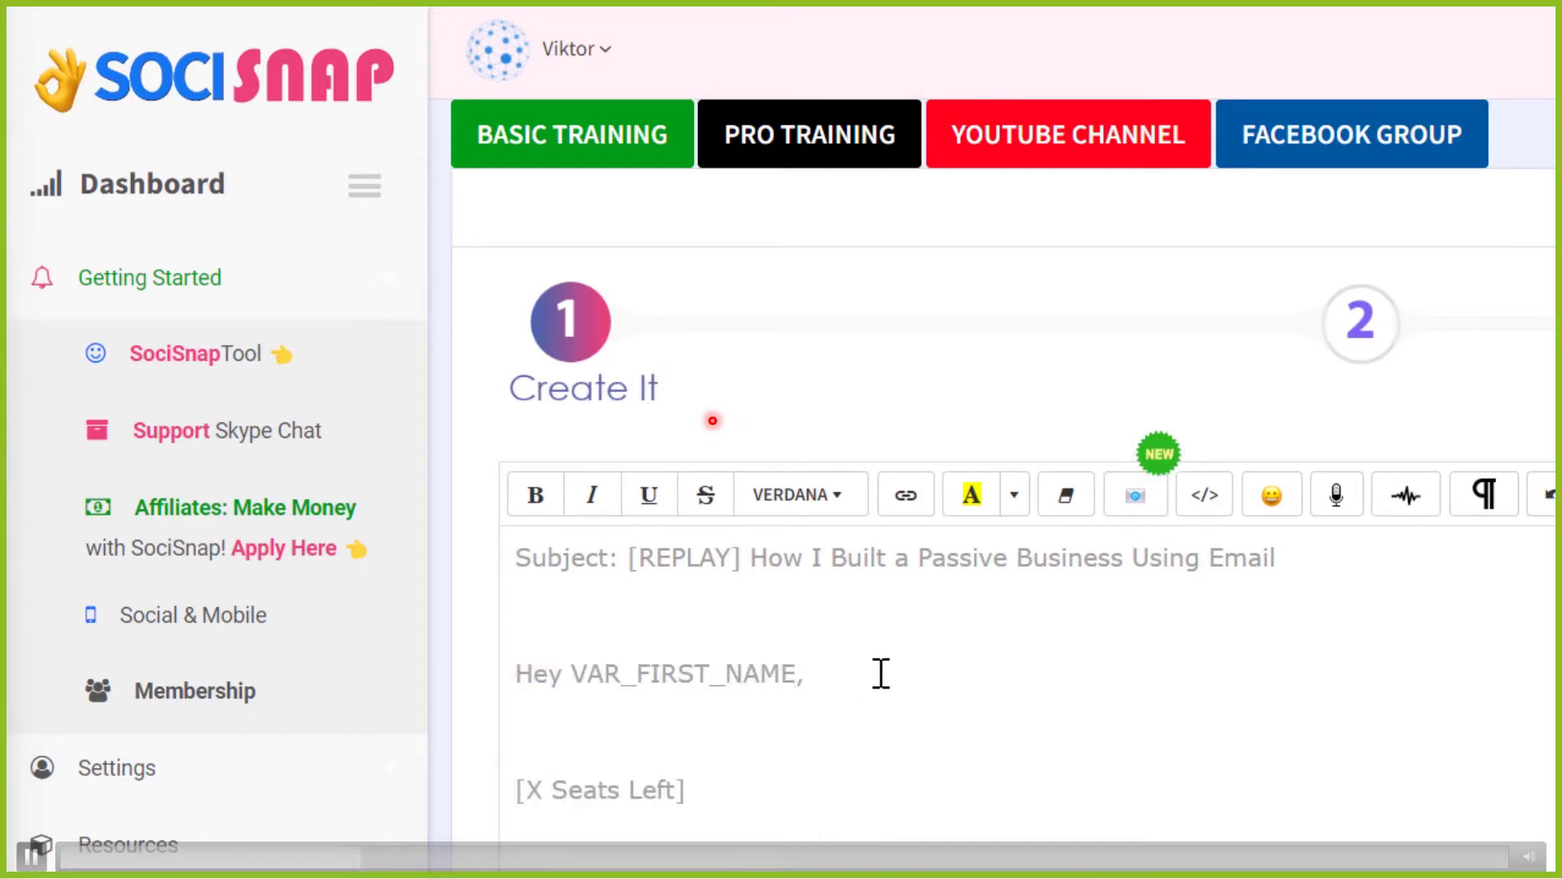
Replace the X placeholder with 7 so the line reads '[ 7 Seats Left]'.
key(Right)
key(Delete)
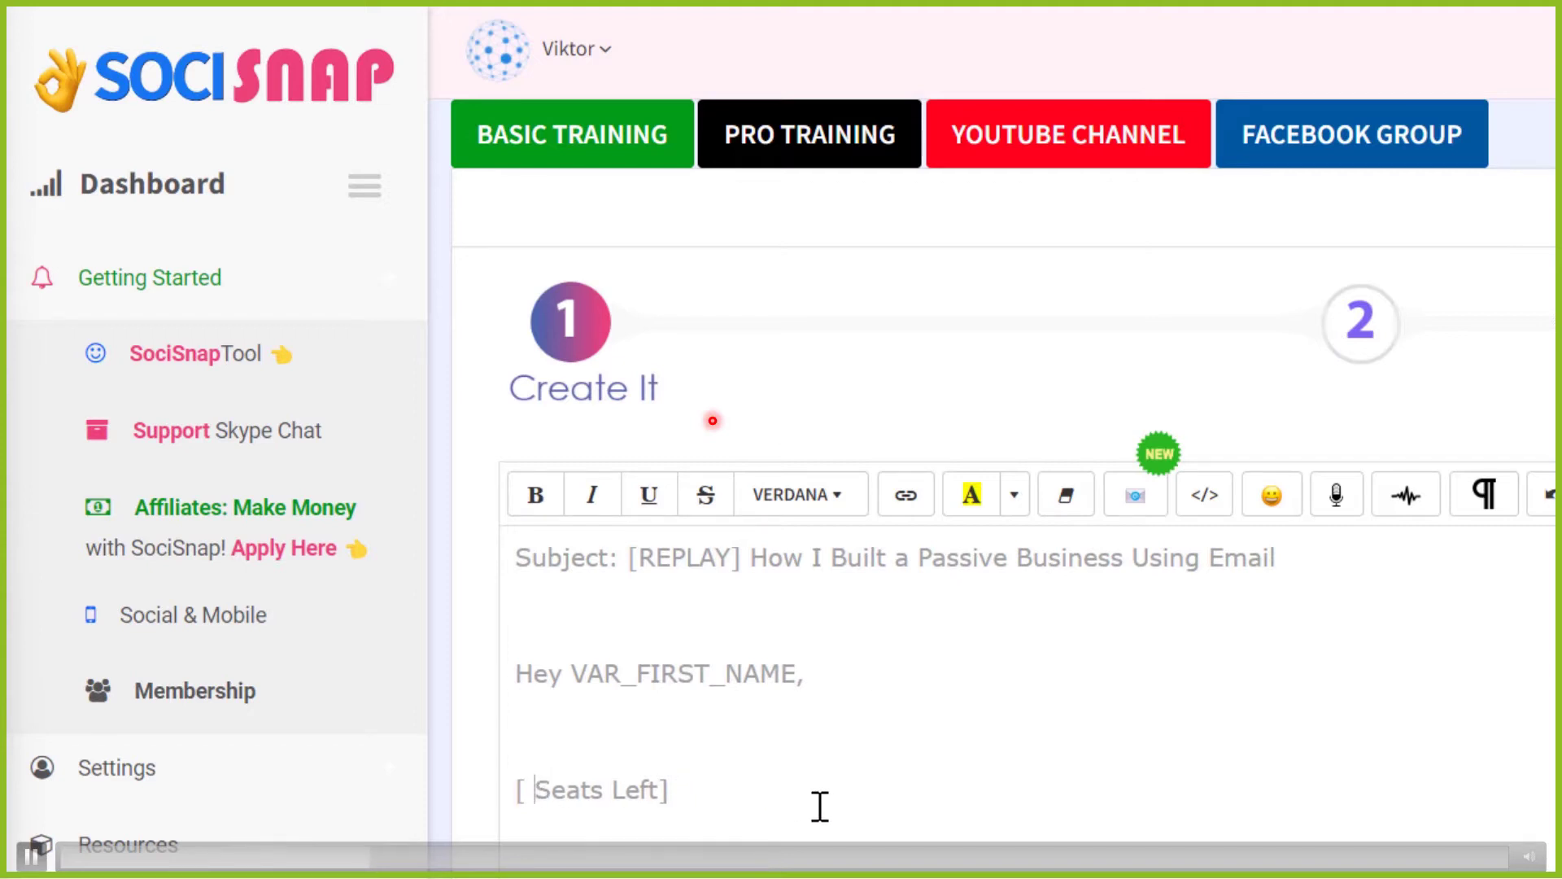
text(7y)
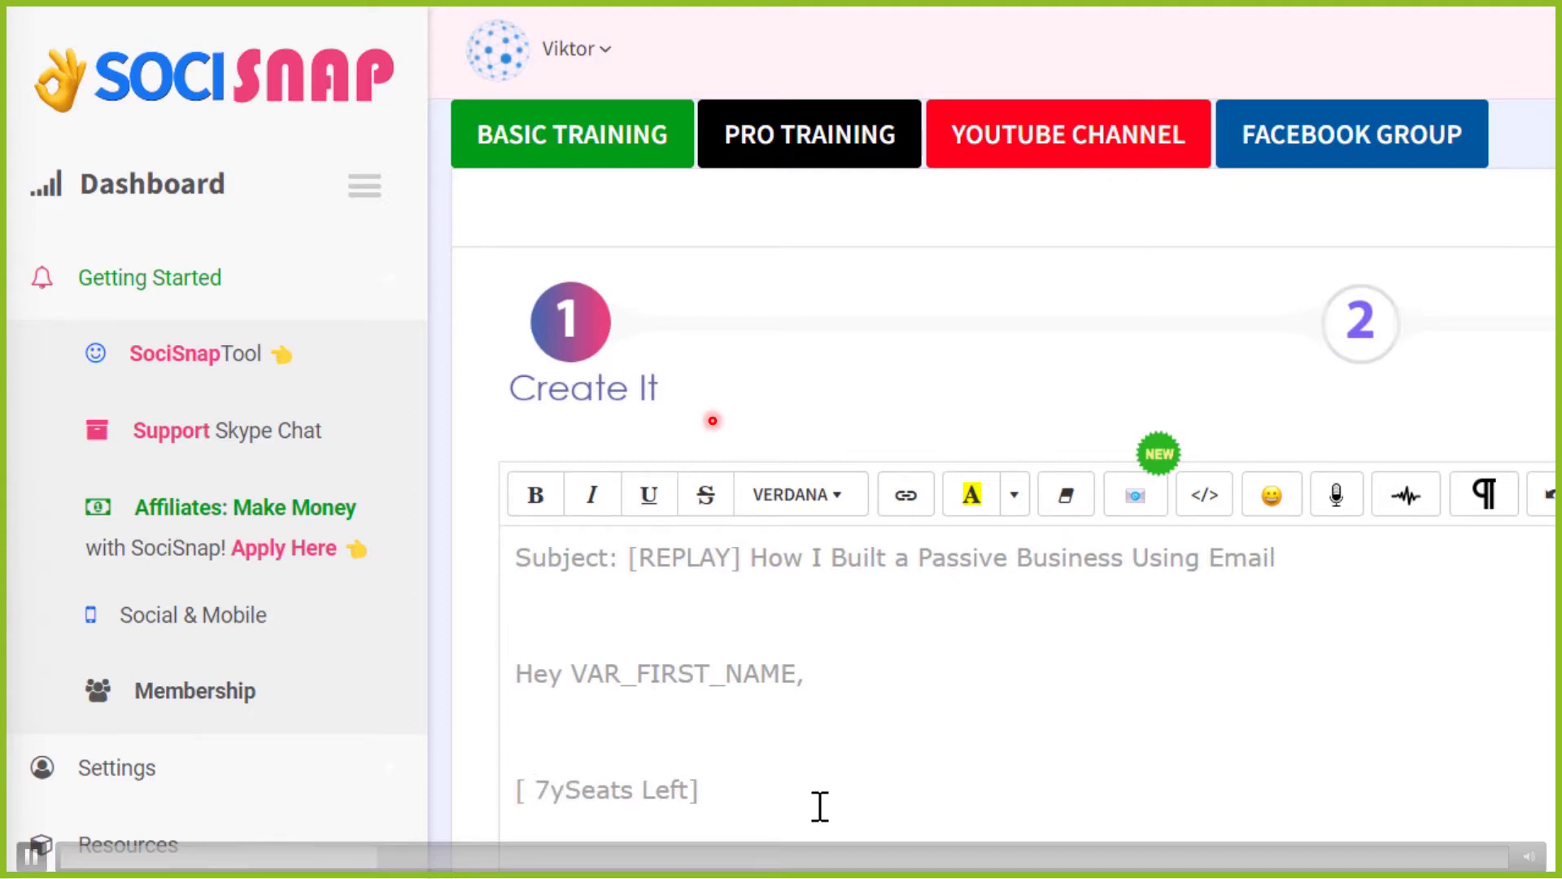
key(BackSpace)
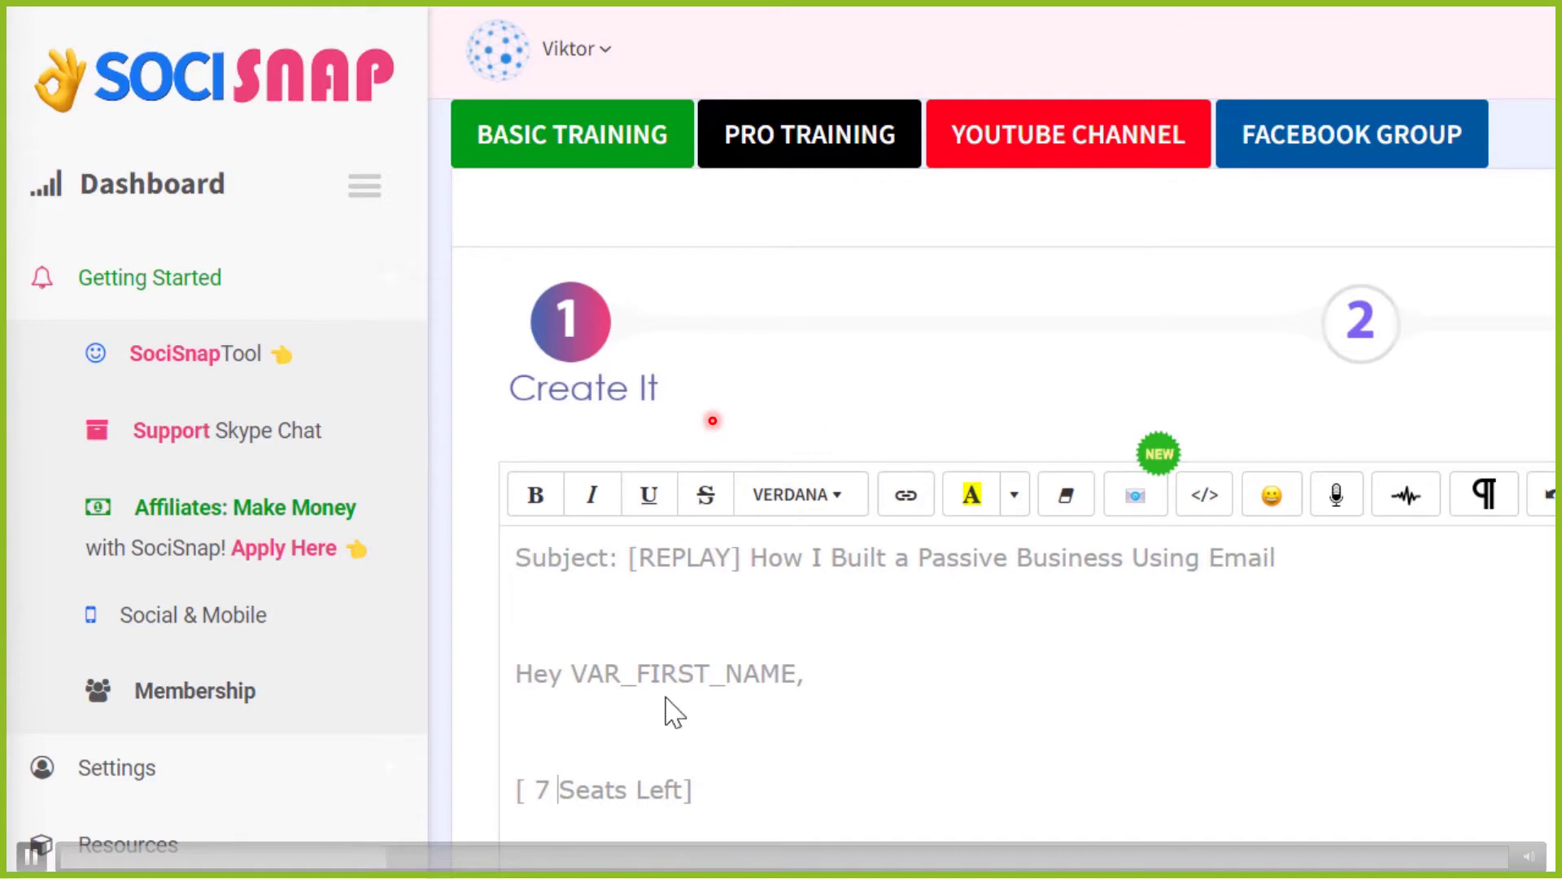
Add 'Want', a question mark and 'It's right on this page' to the replay-link line.
scroll(665, 758, down, 3)
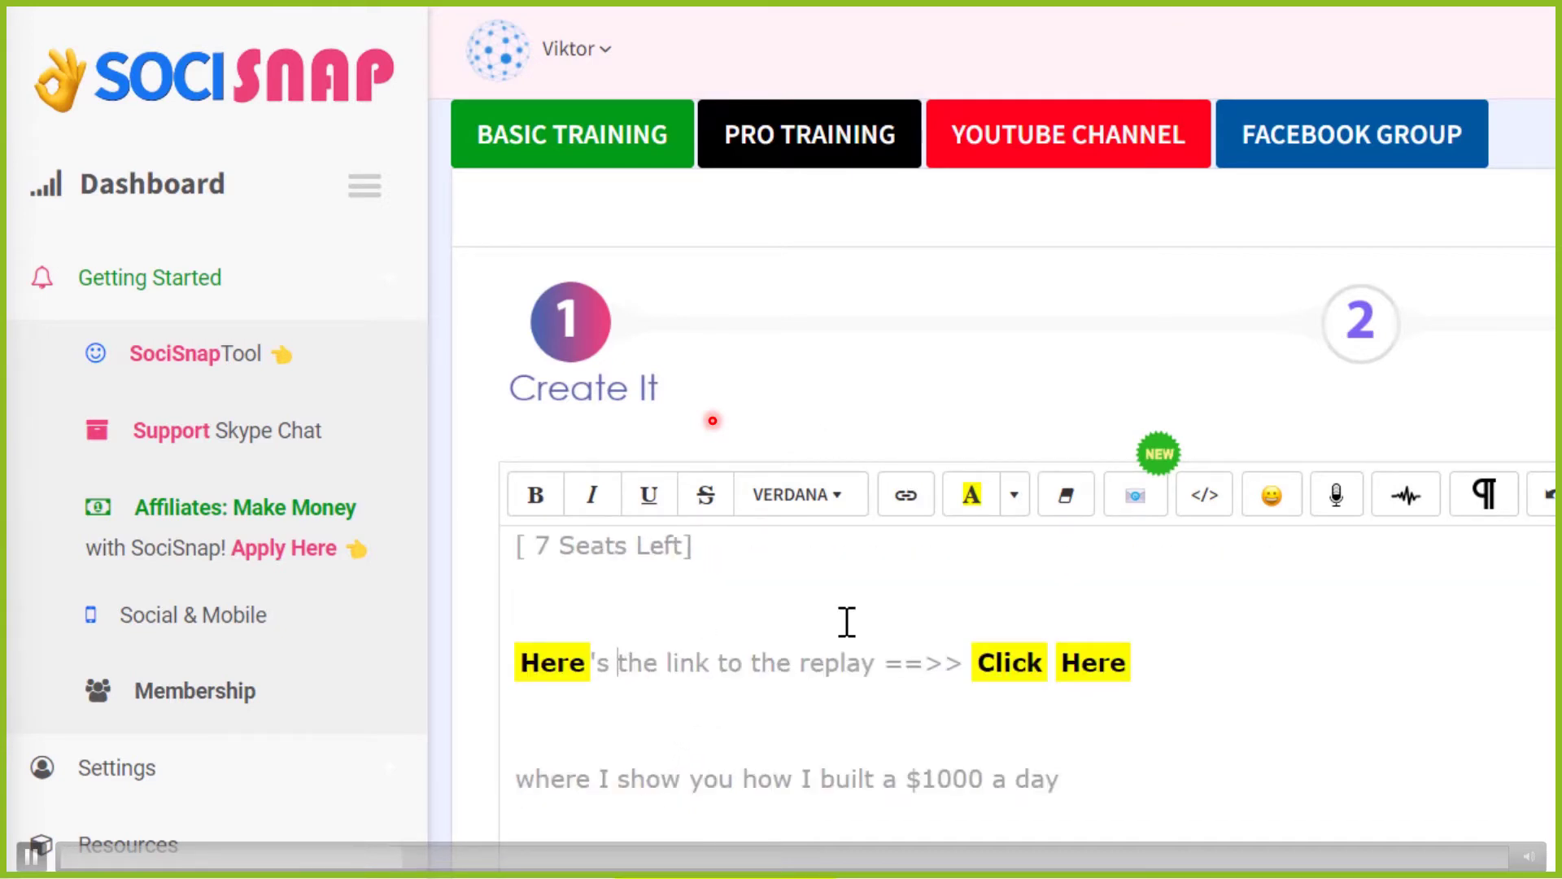
text(Want)
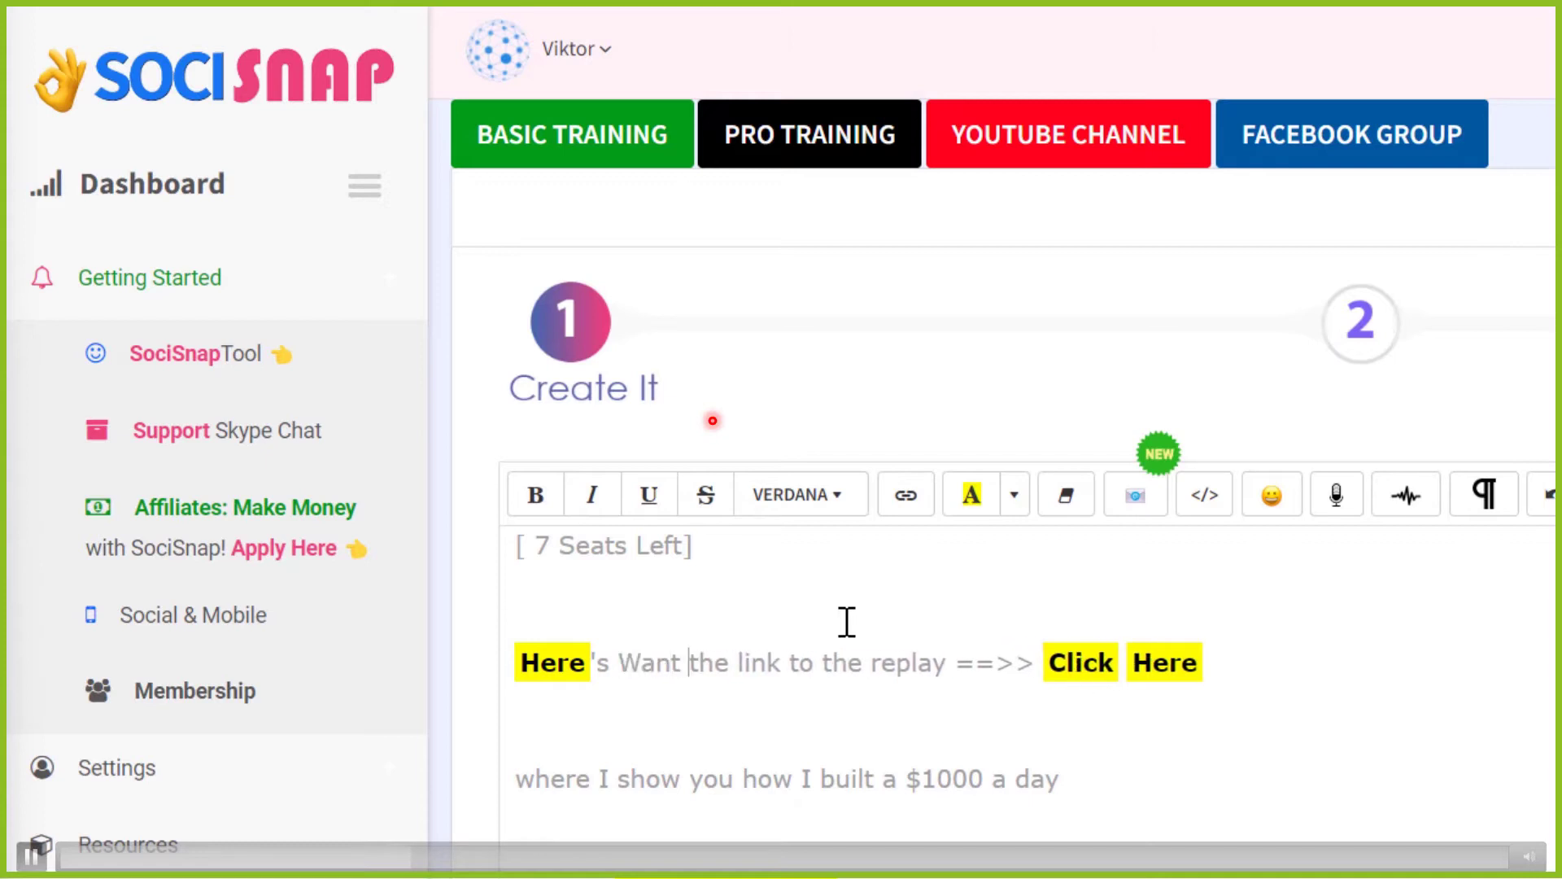
key(ctrl+Right)
key(ctrl+Right)
key(ctrl+Right)
key(ctrl+Right)
key(ctrl+Right)
text(?)
key(Right)
key(Right)
key(Right)
key(Right)
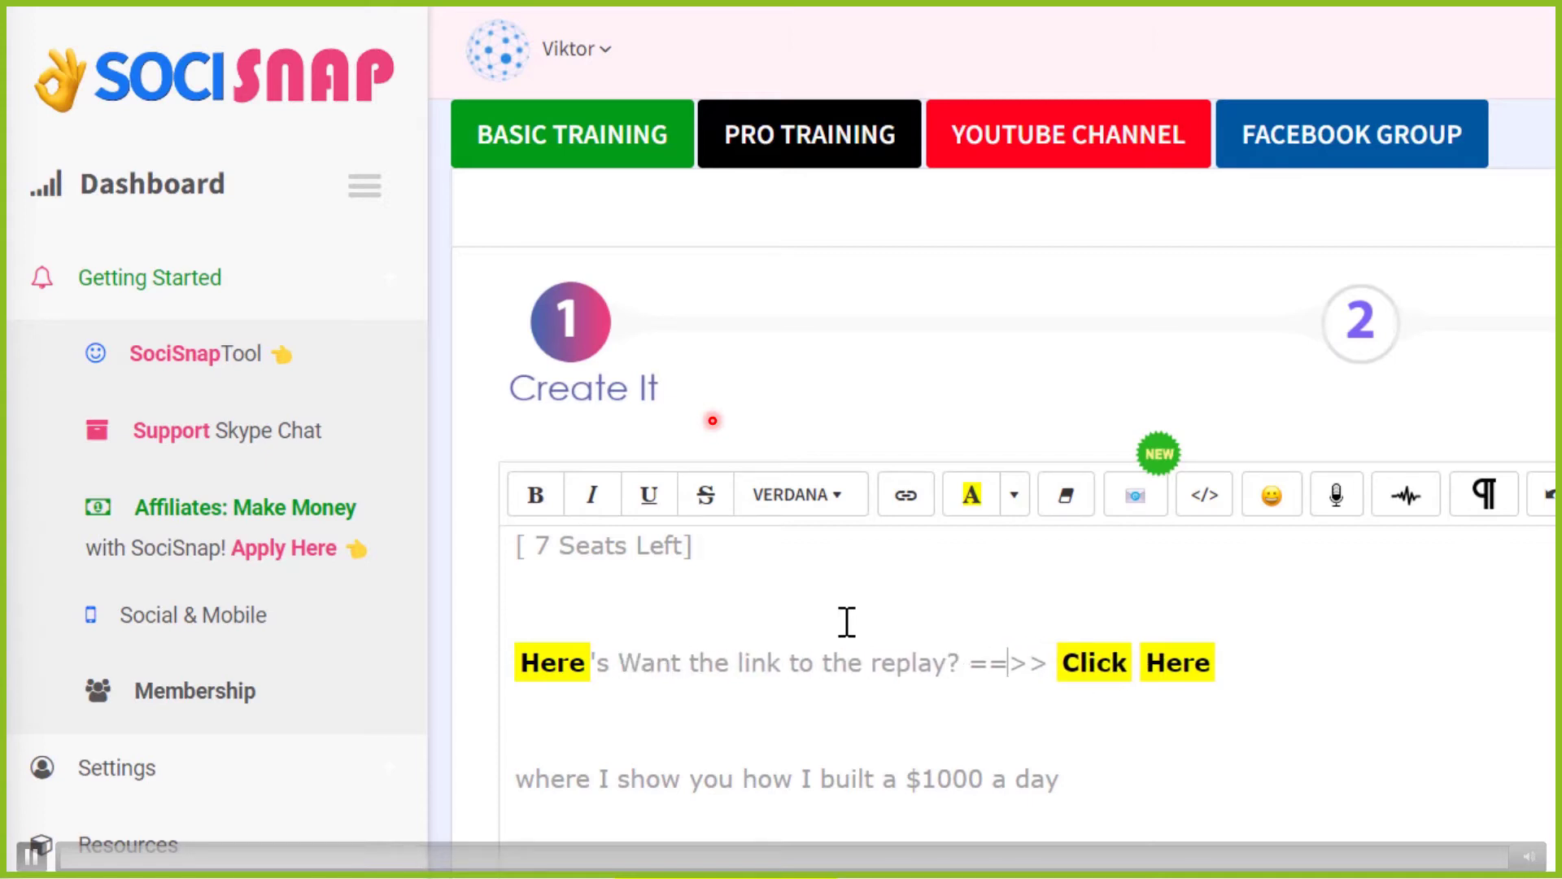
key(Right)
text(It's right )
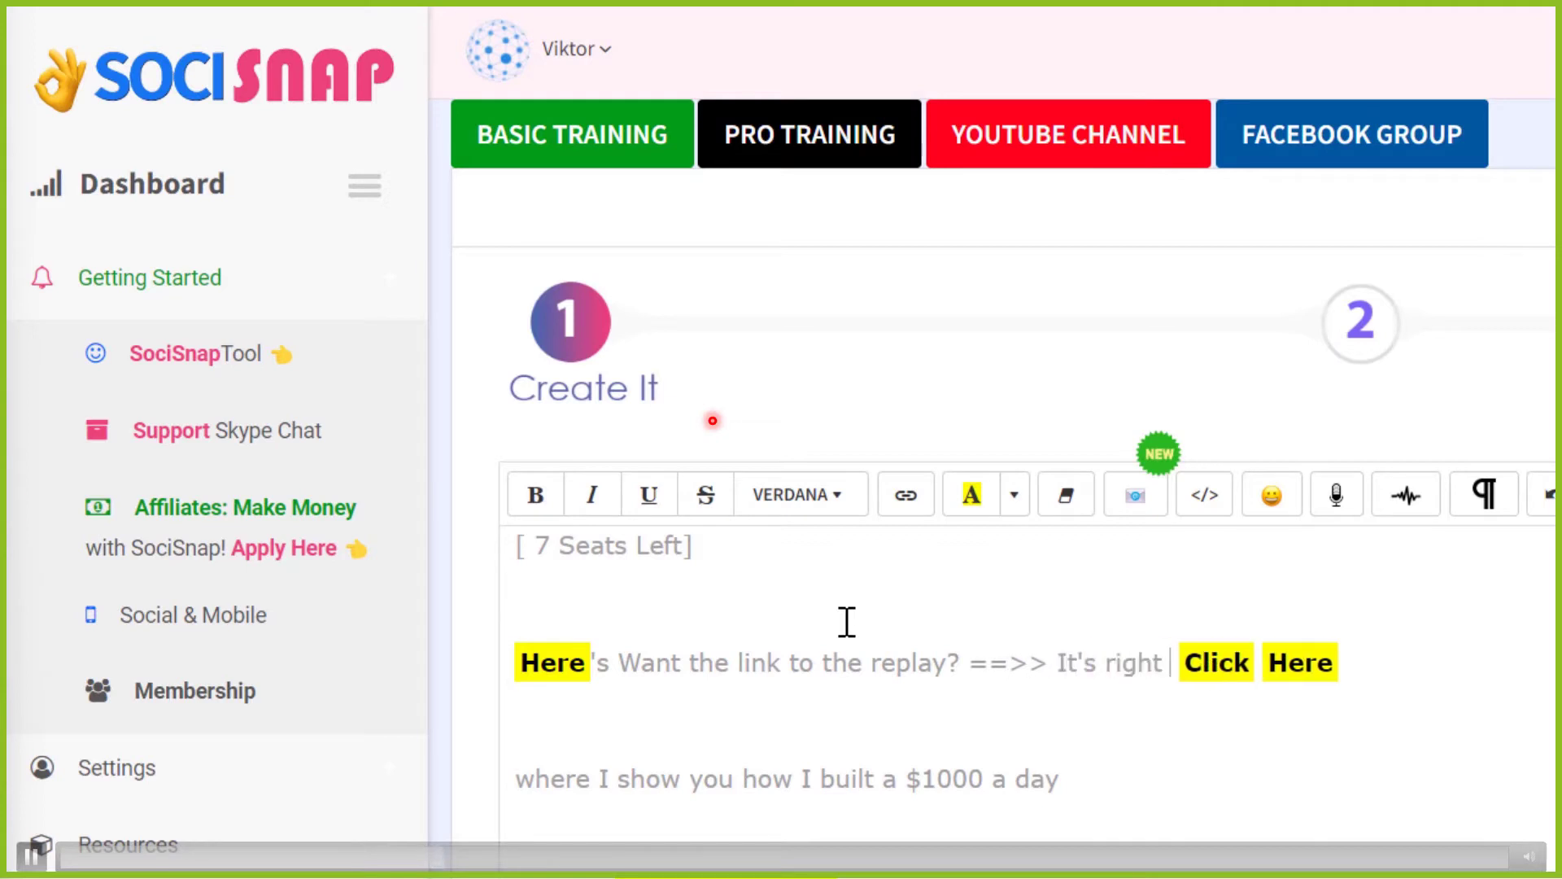
text(h)
key(BackSpace)
text(on this page)
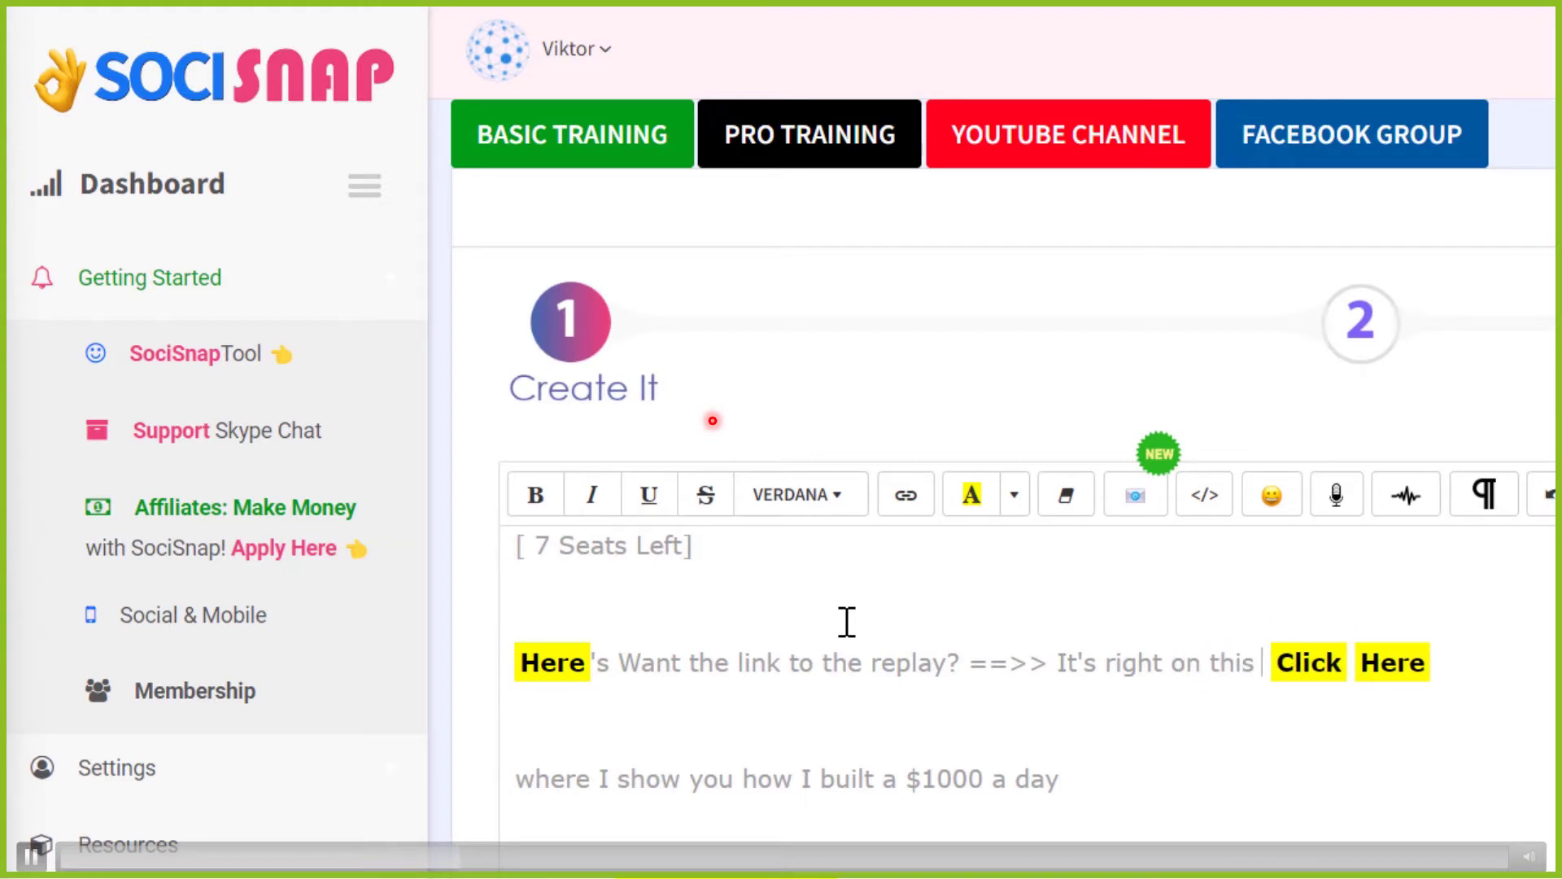
Delete 'Click Here' and the leading 'Here's' from the replay-link line.
key(shift+End)
key(BackSpace)
key(Home)
key(ctrl+shift+Right)
key(BackSpace)
key(Down)
key(Down)
key(Down)
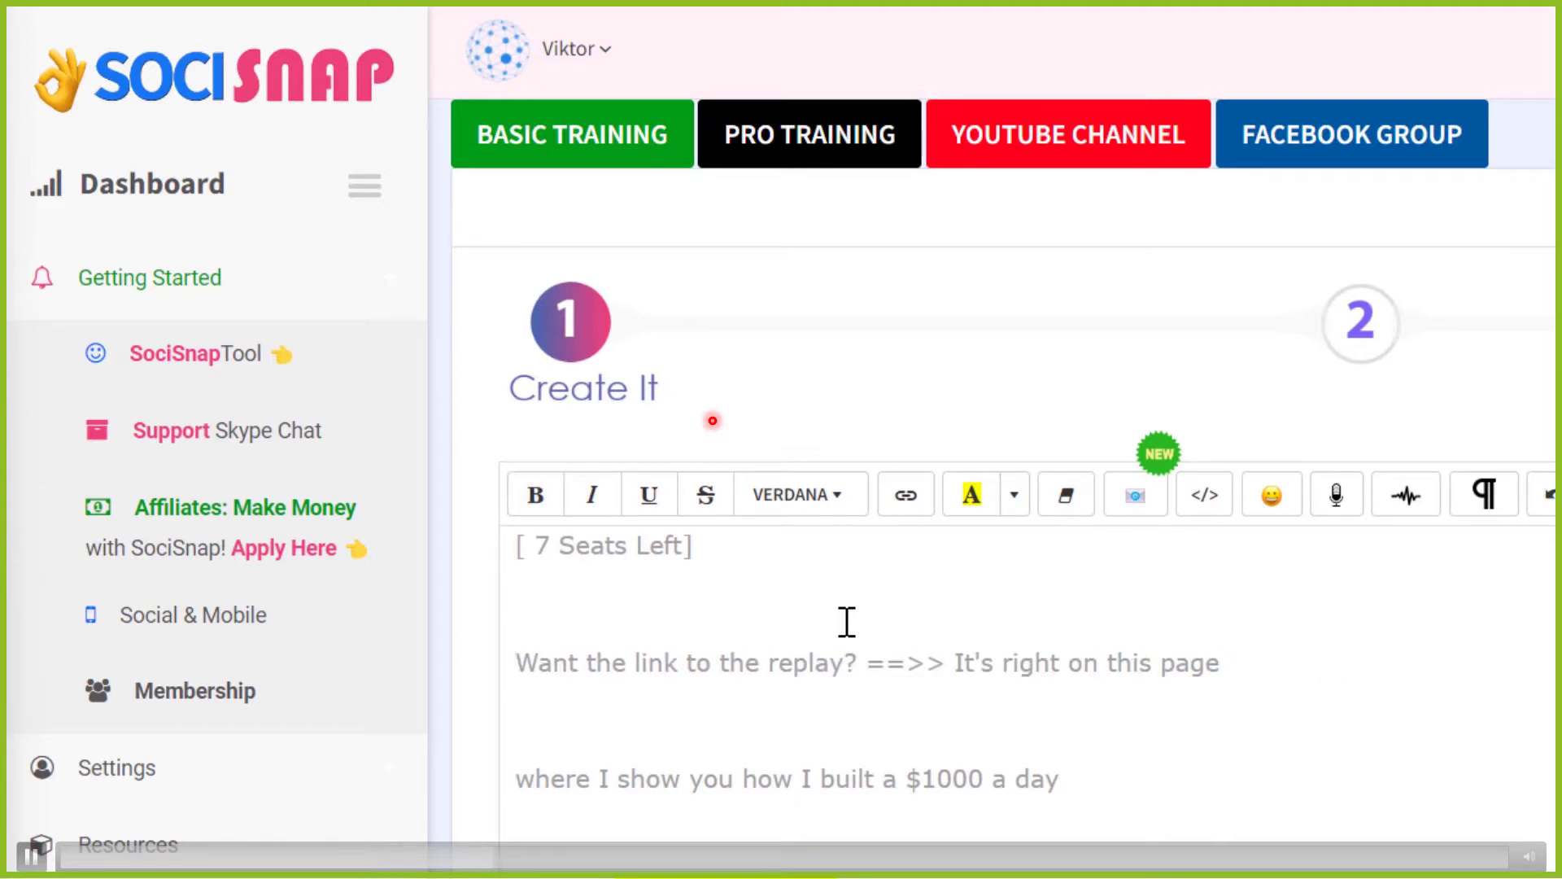
Rewrite the 'where I show you' line in third person using the presenter's name, 'shows' and 'he'.
key(Down)
key(Down)
key(Down)
key(Down)
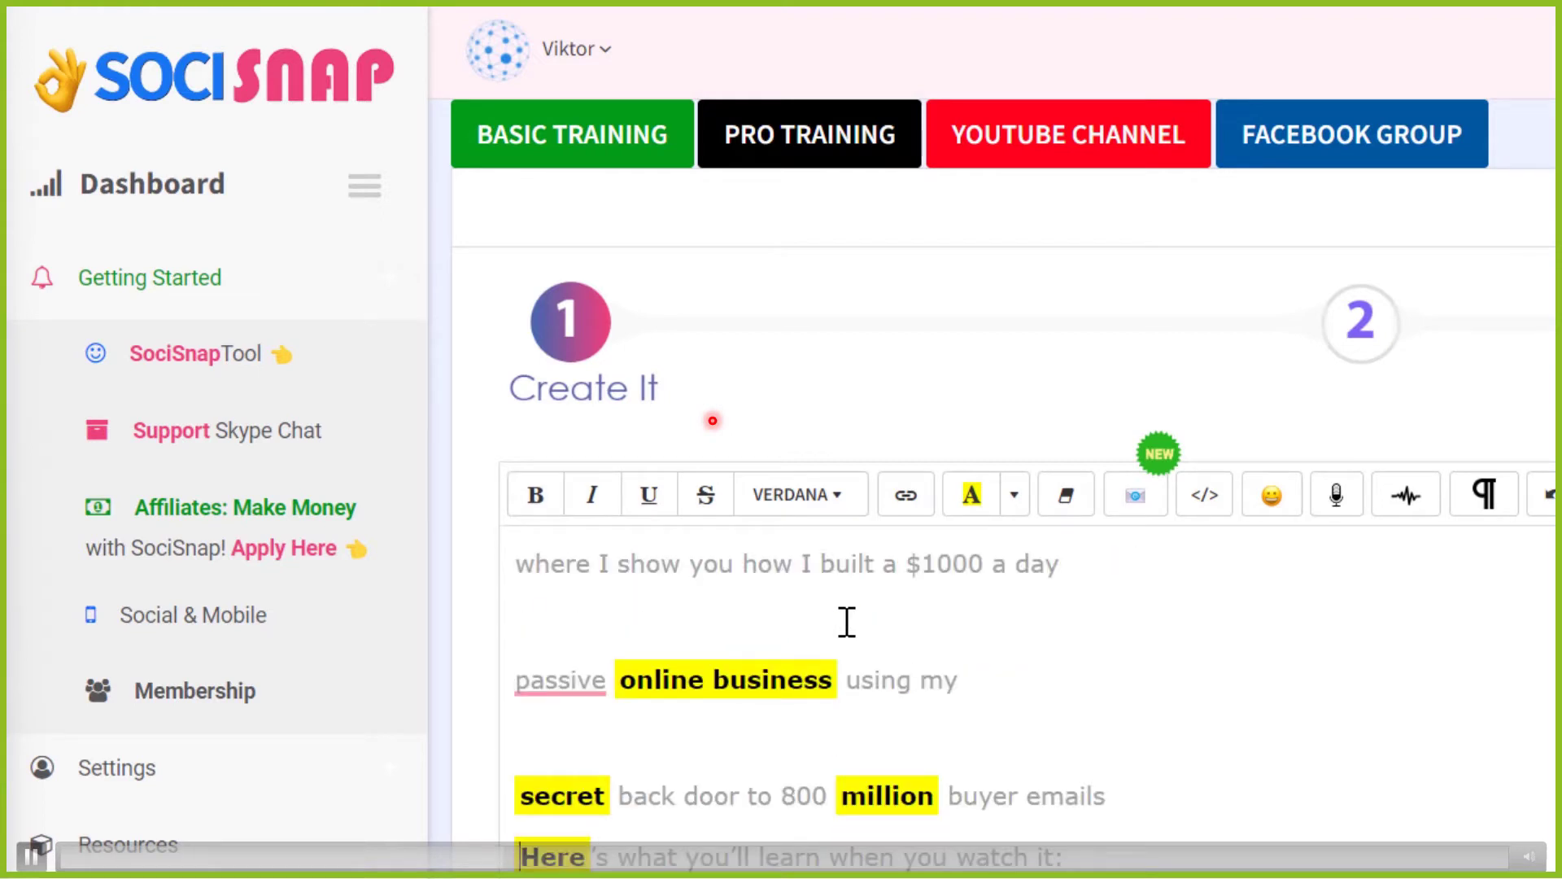
key(Up)
key(Up)
key(Up)
key(Up)
key(Up)
key(Up)
key(Up)
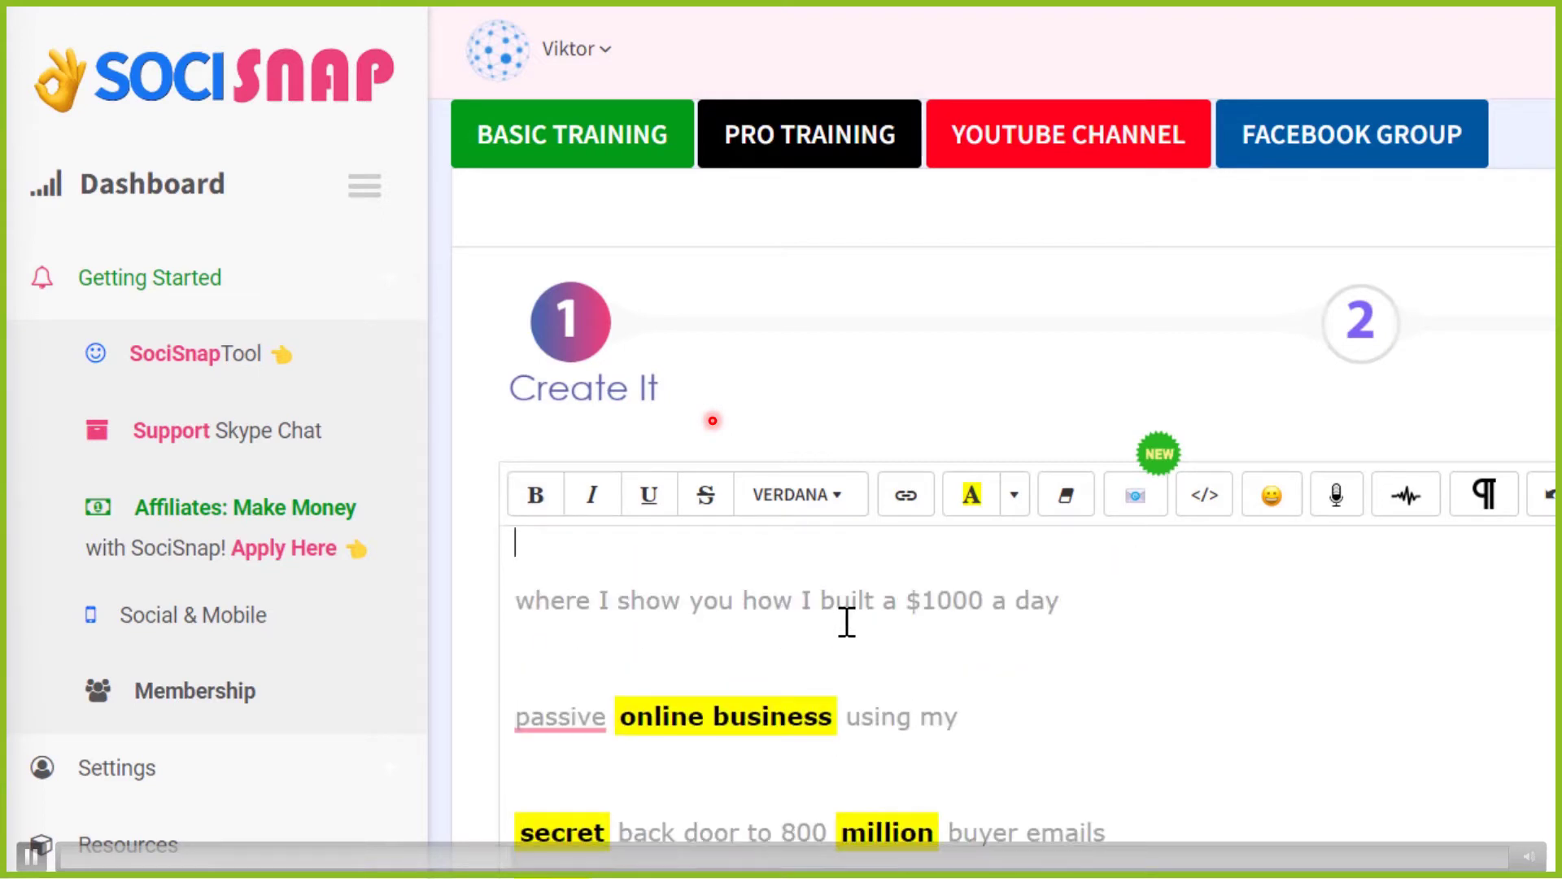
key(Down)
key(Down)
key(ctrl+Right)
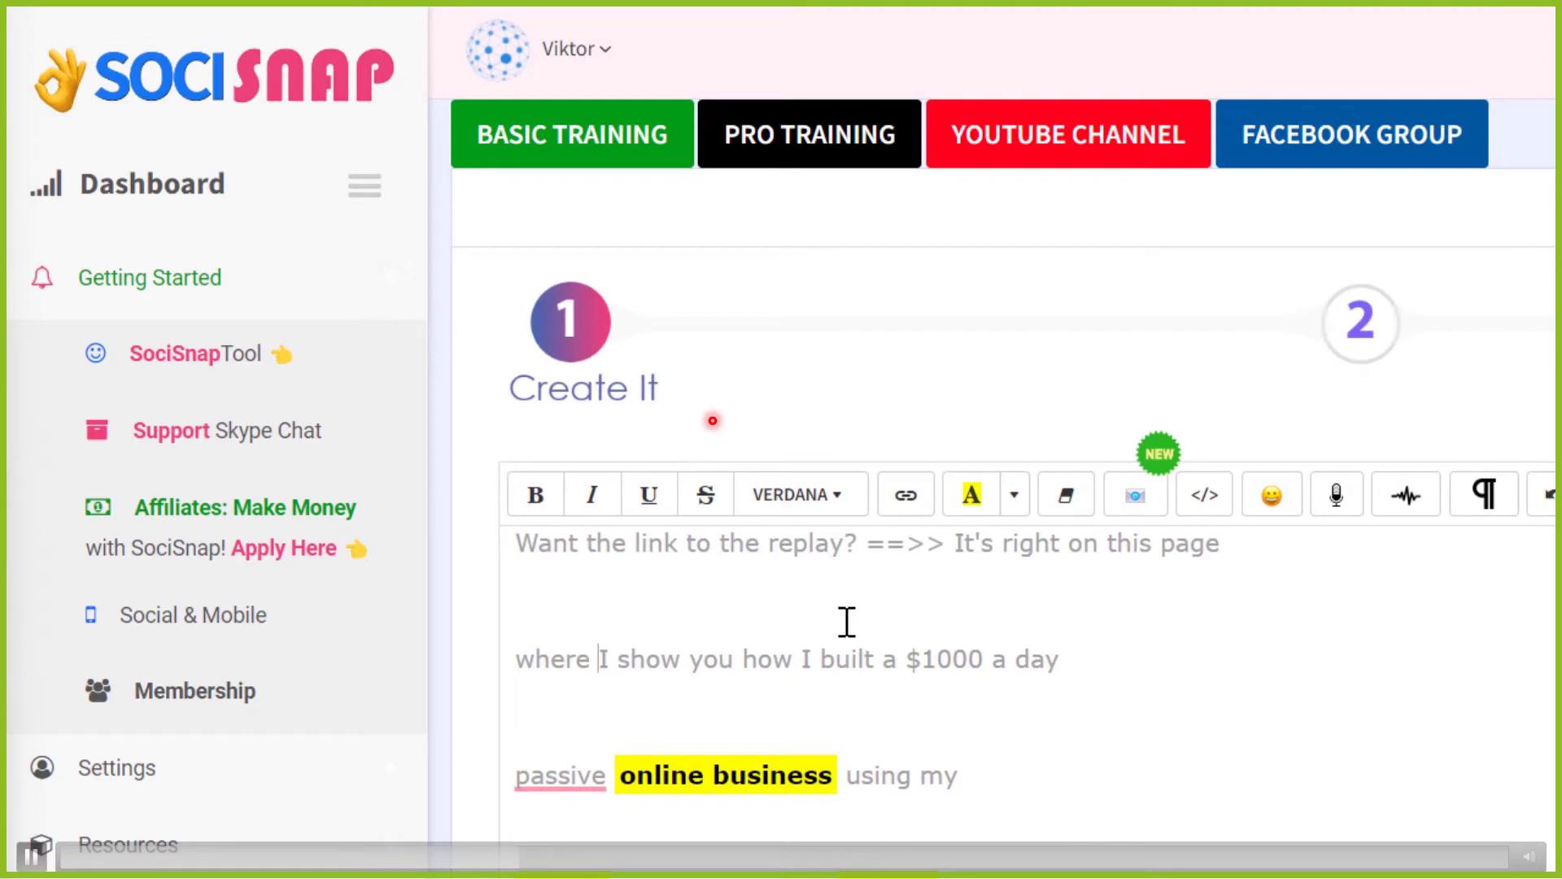
key(ctrl+shift+Right)
text(Jeff s)
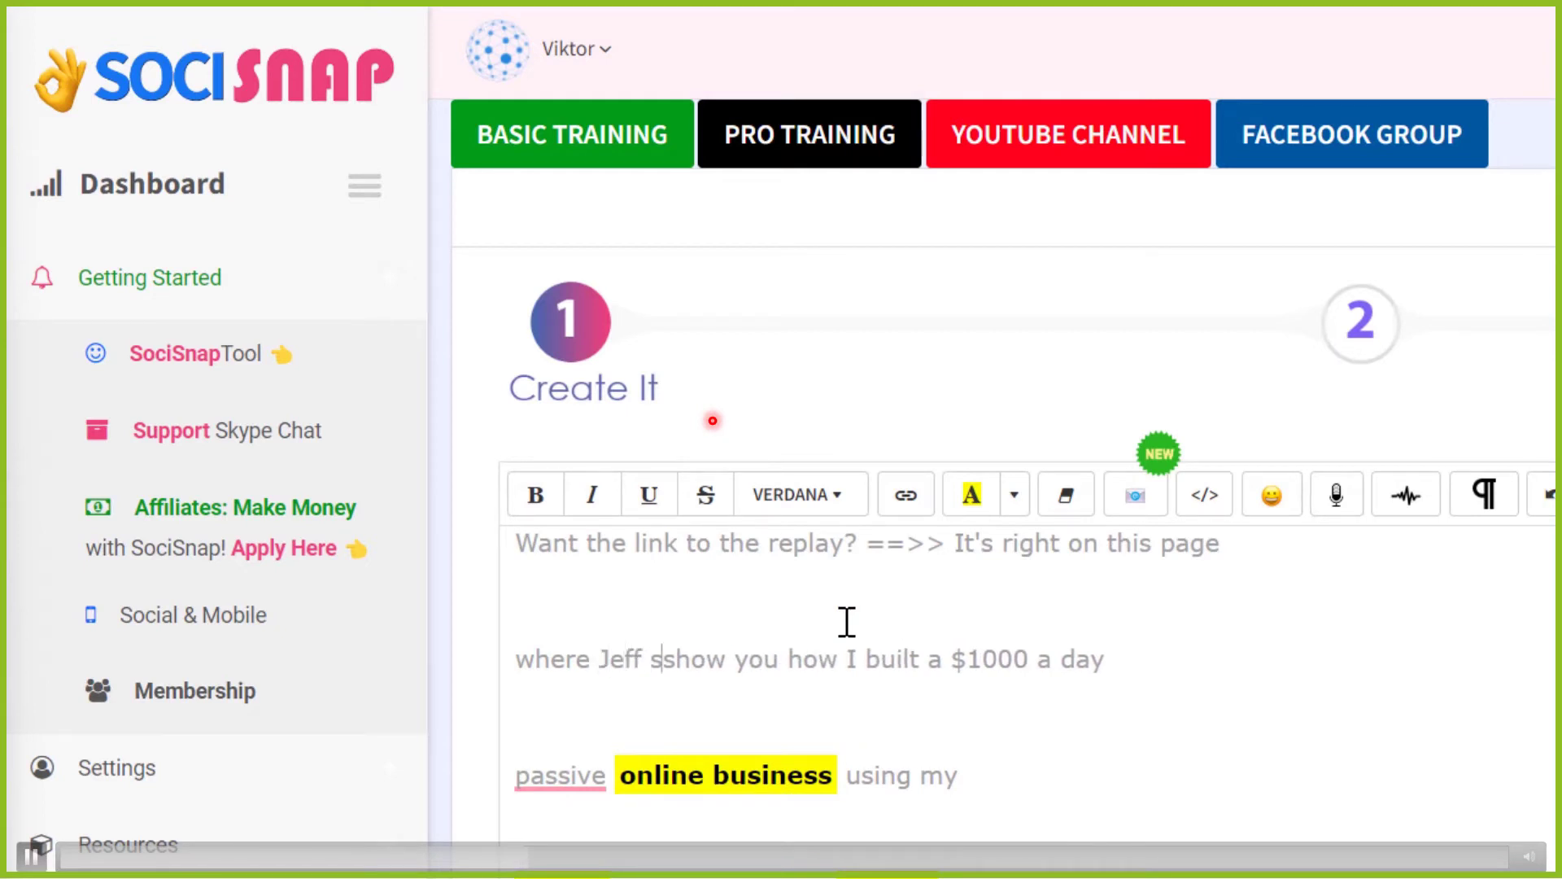
key(BackSpace)
key(Right)
key(Right)
key(Right)
key(Right)
text(s)
key(ctrl+Right)
key(ctrl+Right)
key(ctrl+Right)
key(ctrl+Right)
key(ctrl+shift+Left)
text(he)
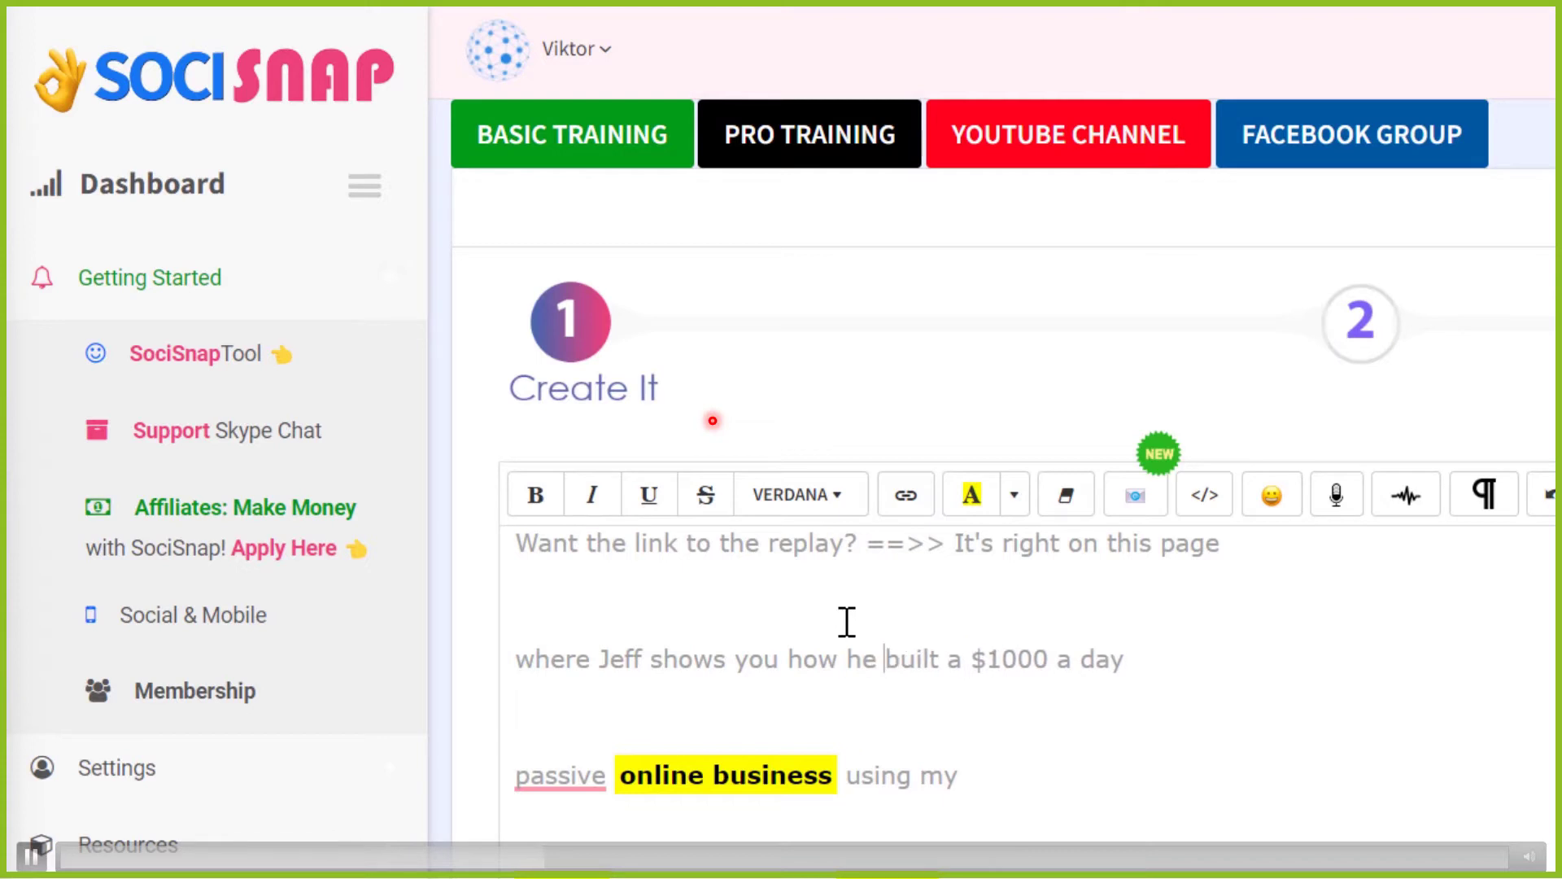
Change 'passive online business' to 'passive email business' and 'my' to 'his'.
key(Down)
key(Down)
key(Home)
key(ctrl+Right)
key(ctrl+Right)
key(ctrl+Left)
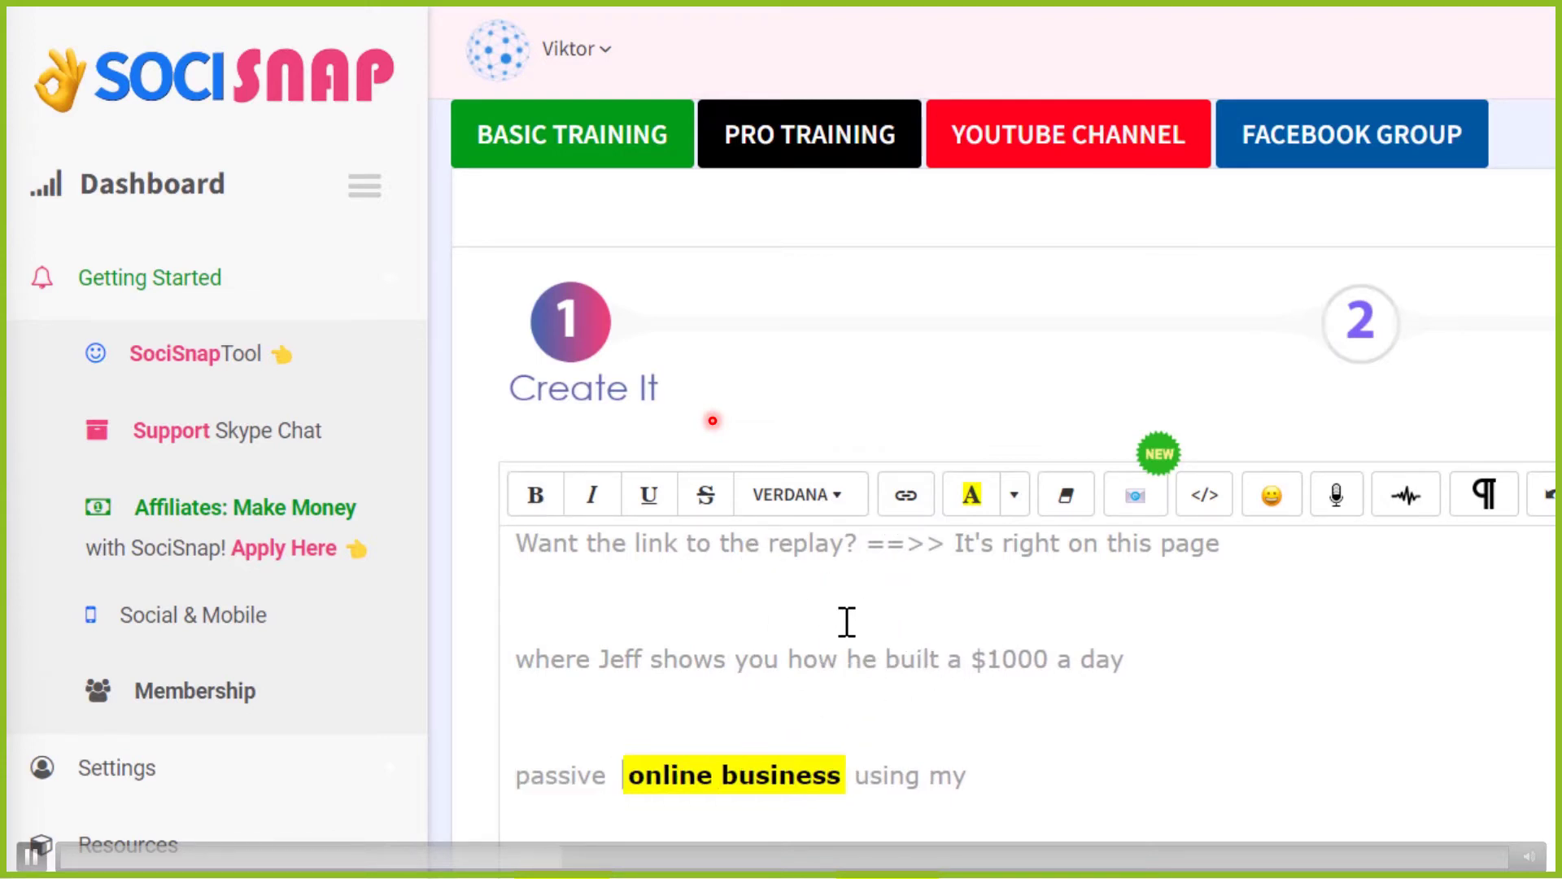
key(Left)
text(email)
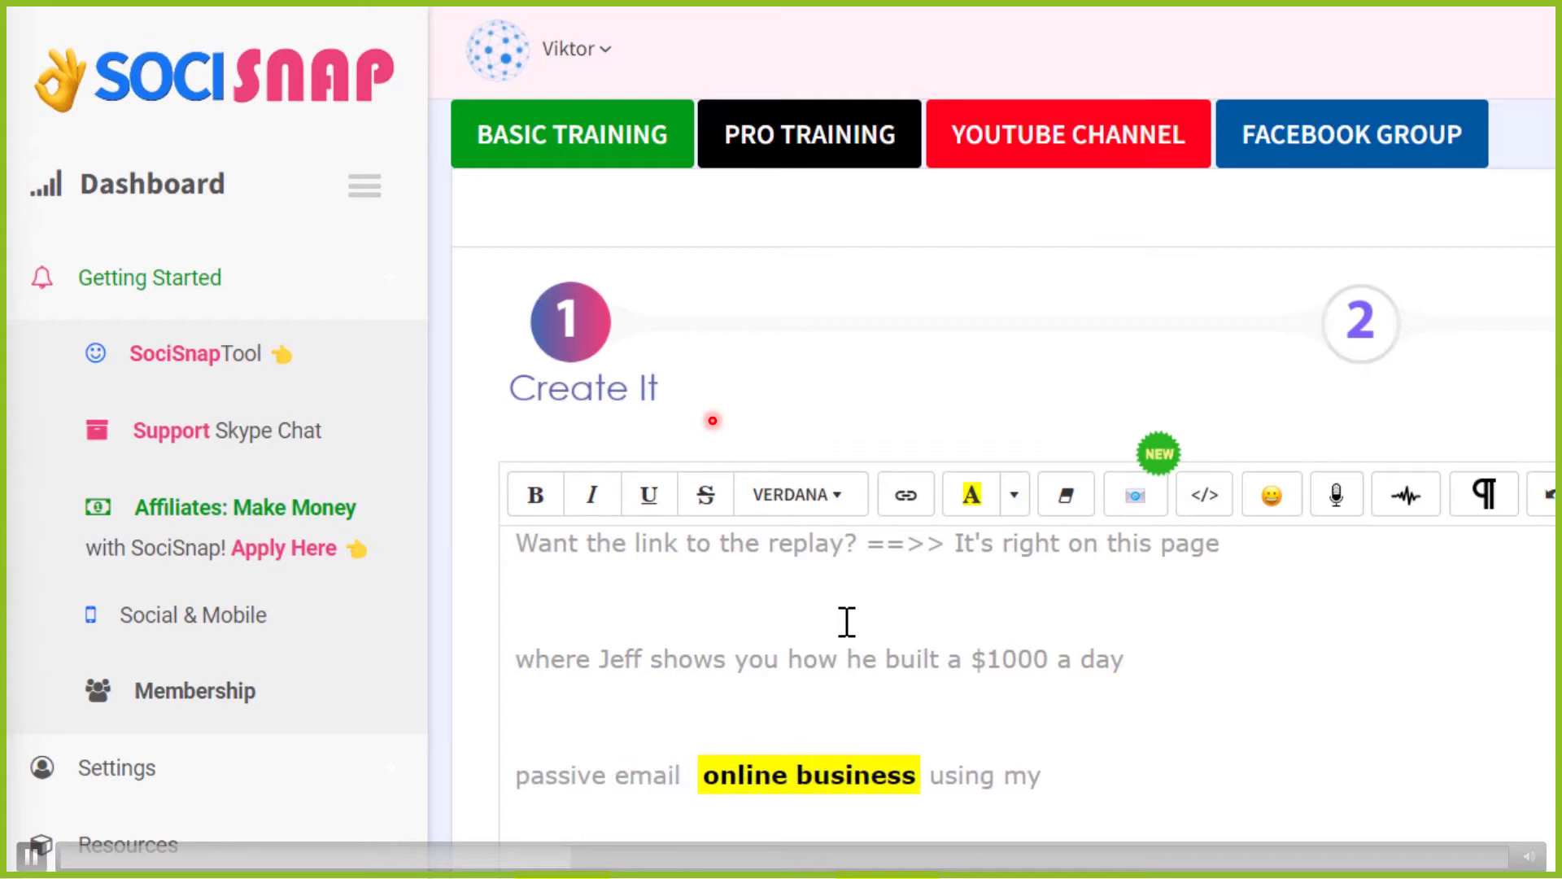
text( business)
key(shift+Right)
key(ctrl+shift+Right)
key(ctrl+shift+Right)
key(BackSpace)
key(ctrl+Right)
key(shift+End)
text(his)
Paste the back door line, change 'million' to 'MM', and delete 'Here's' from the next line.
key(Return)
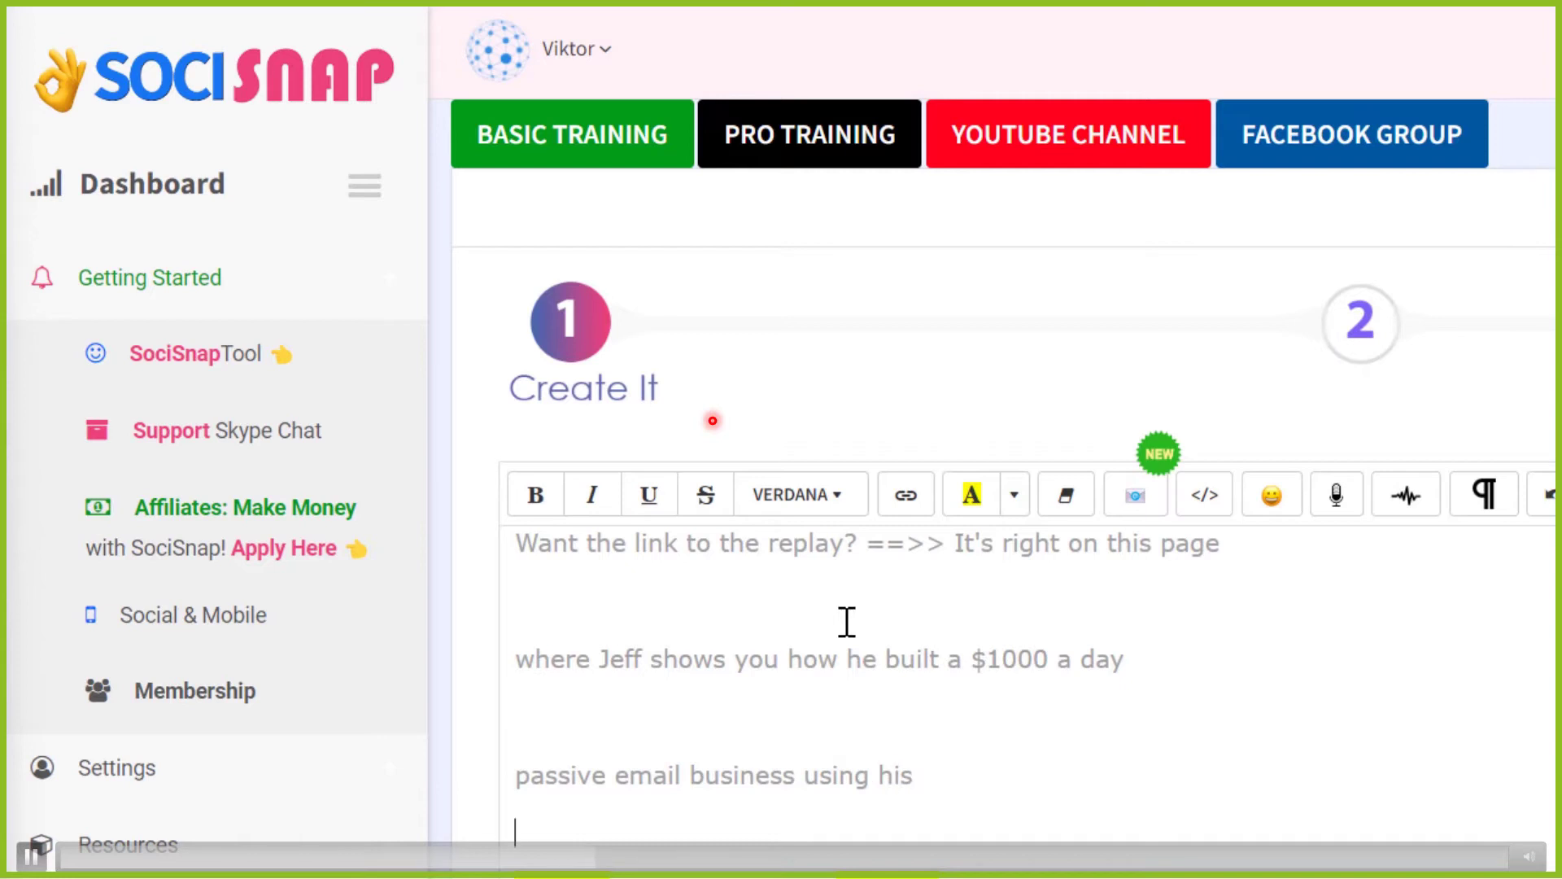
text("Back)
text( door)
key(Home)
key(shift+Right)
key(shift+Right)
key(shift+Right)
key(shift+Right)
key(shift+Right)
key(shift+Right)
key(shift+Right)
key(shift+Right)
key(shift+Right)
key(shift+Right)
text(back door to 800 million buyer emails)
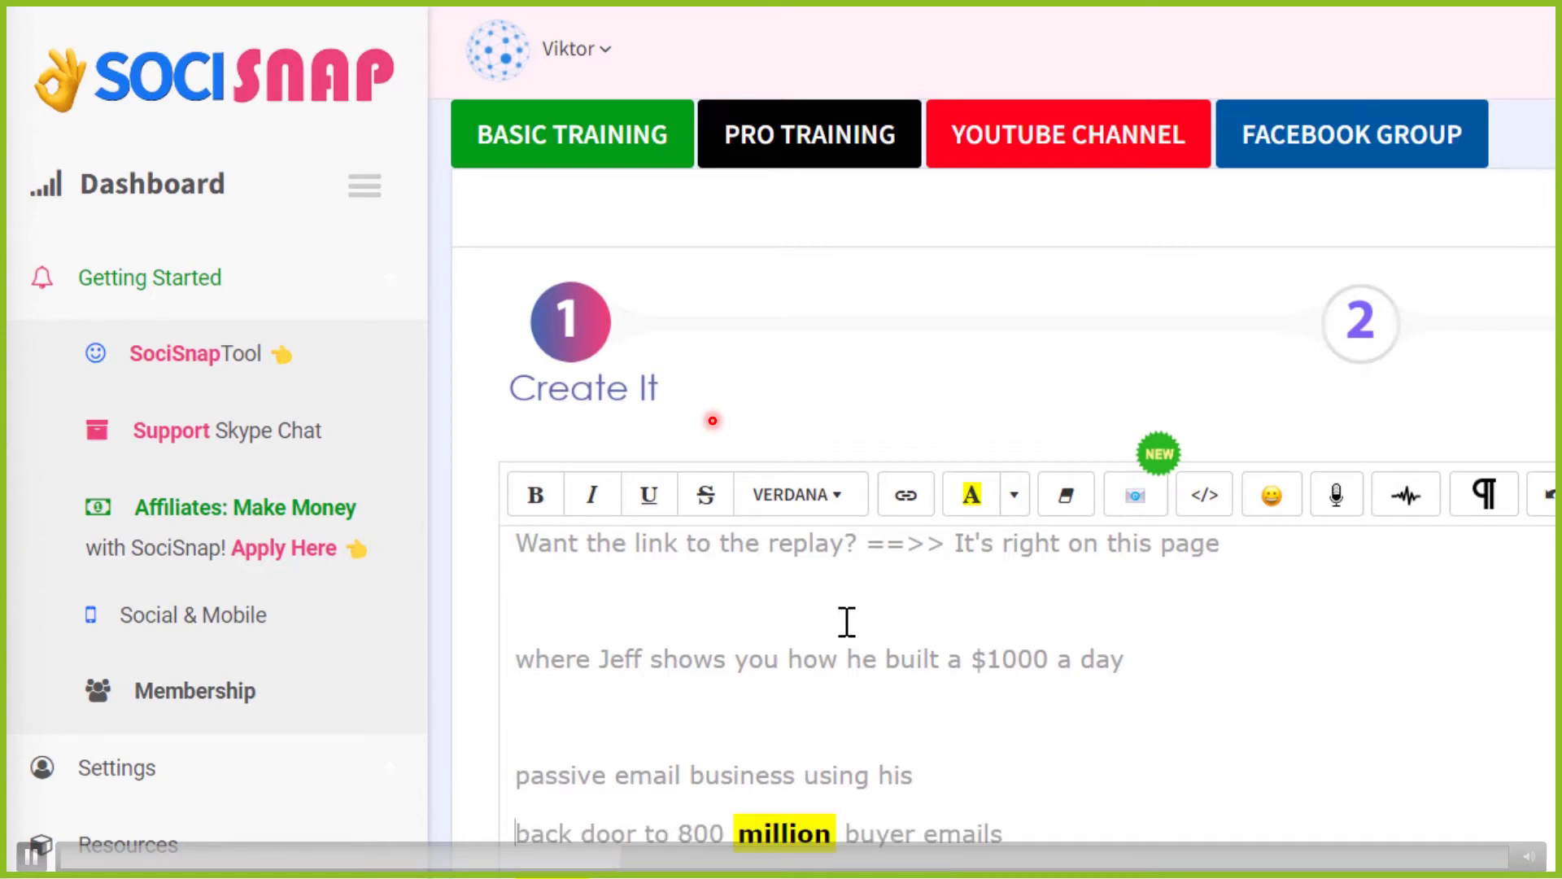
key(BackSpace)
key(BackSpace)
key(ctrl+Right)
key(ctrl+Right)
key(ctrl+Right)
key(ctrl+Right)
text(MM)
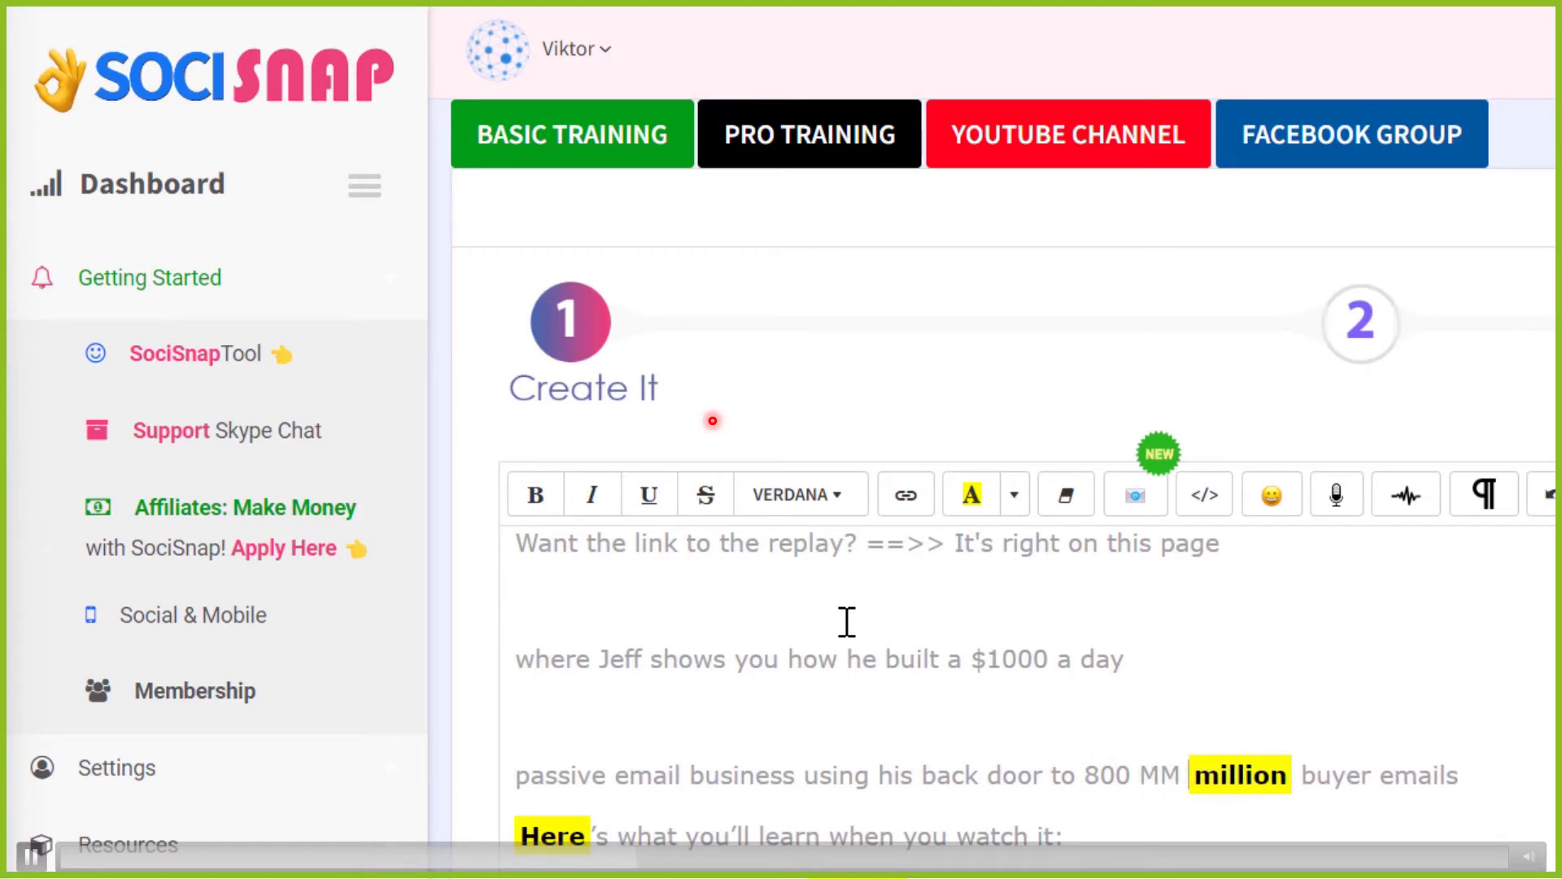
key(ctrl+shift+Right)
key(Delete)
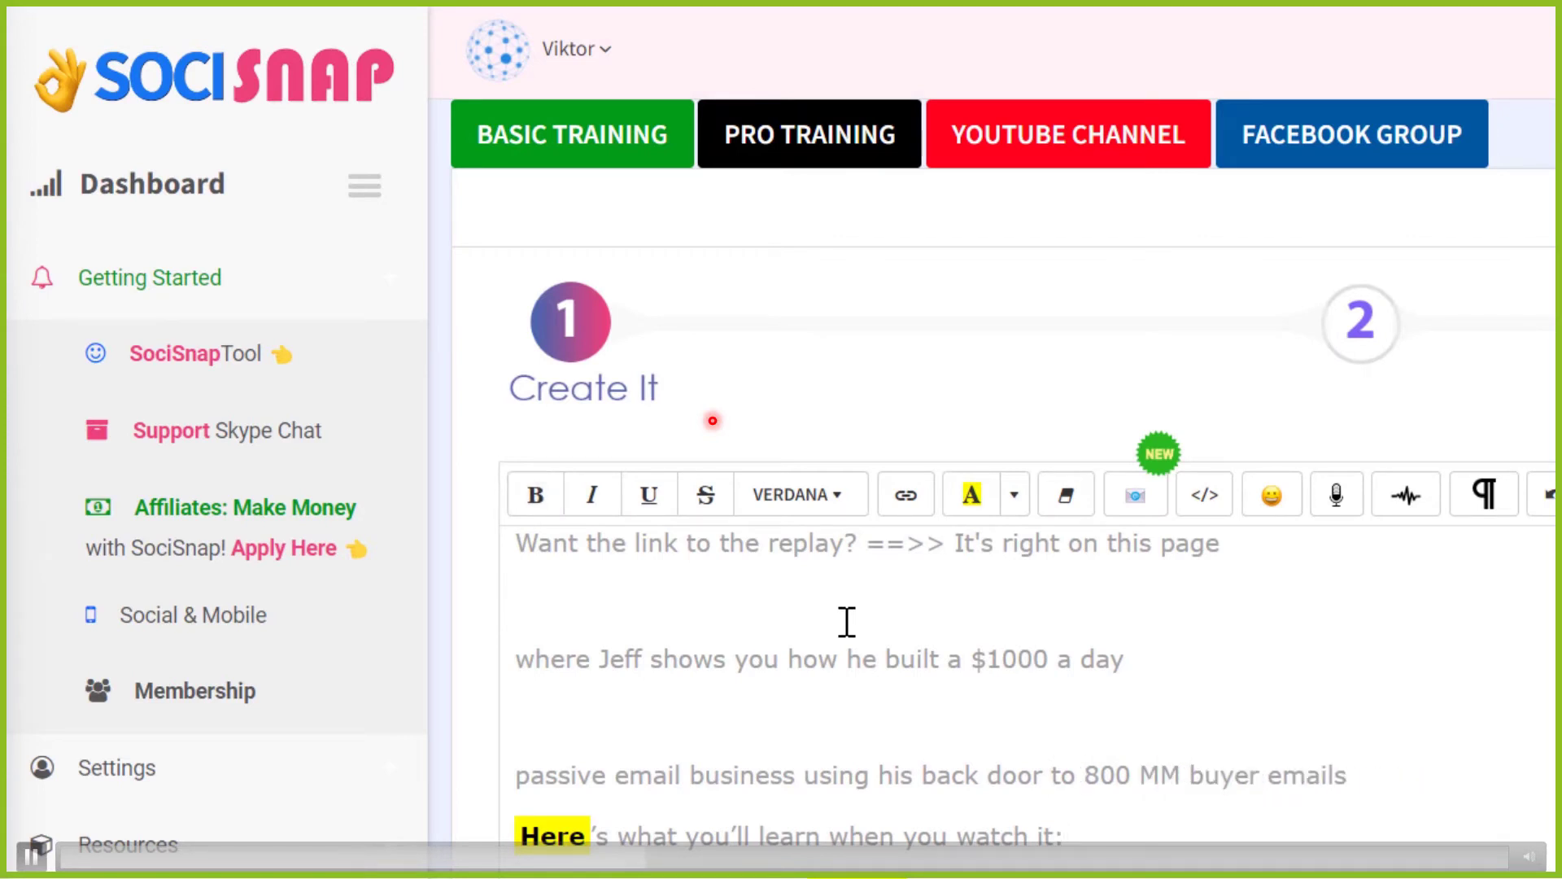
key(ctrl+Right)
key(ctrl+Right)
key(ctrl+Right)
key(ctrl+shift+Right)
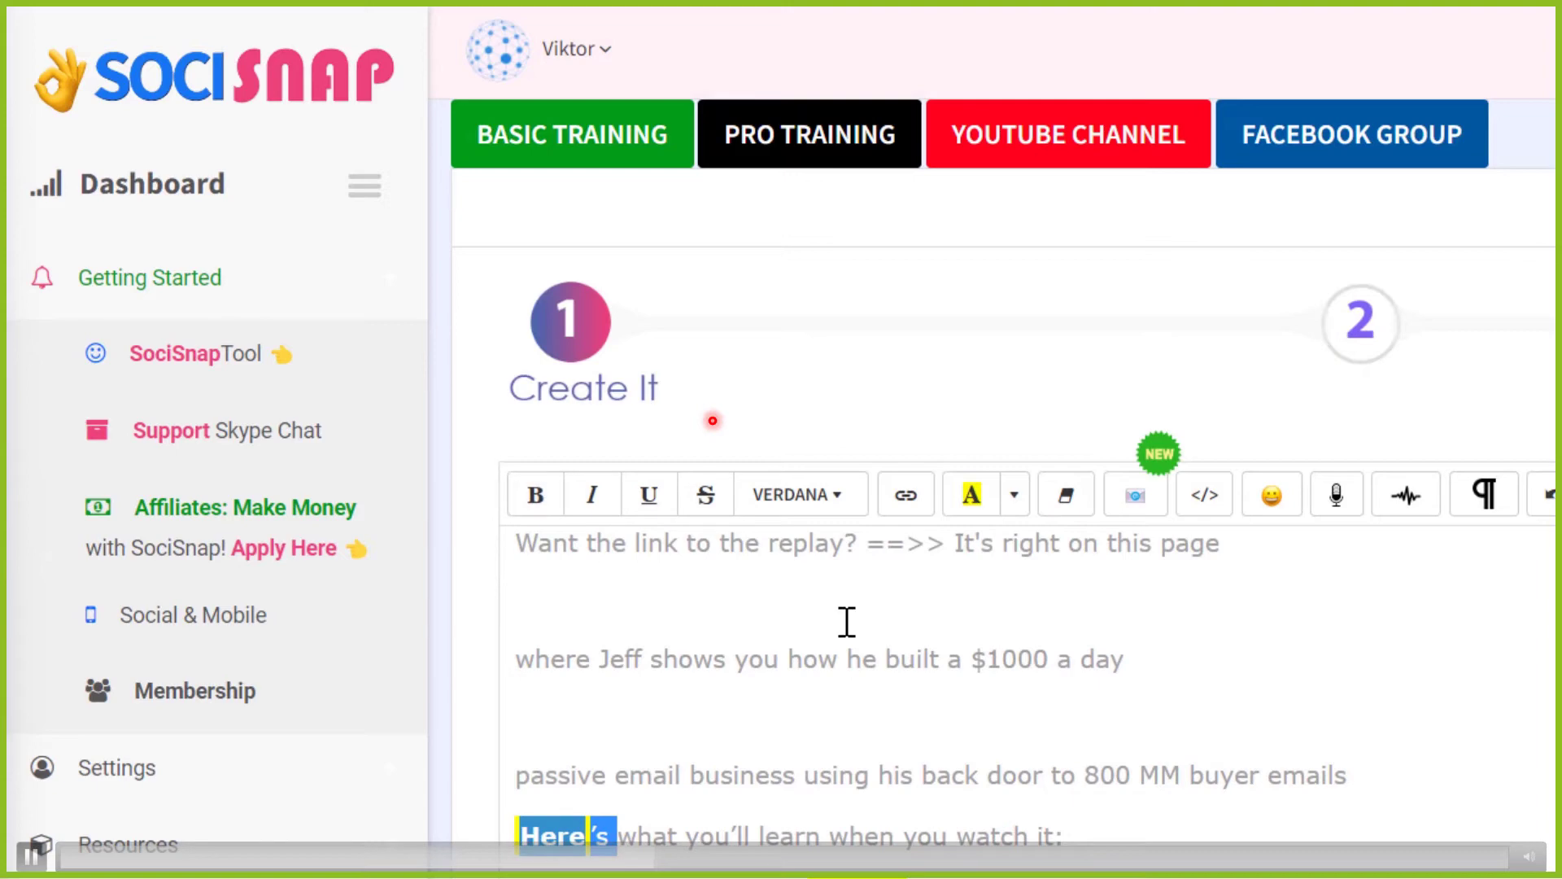
key(Delete)
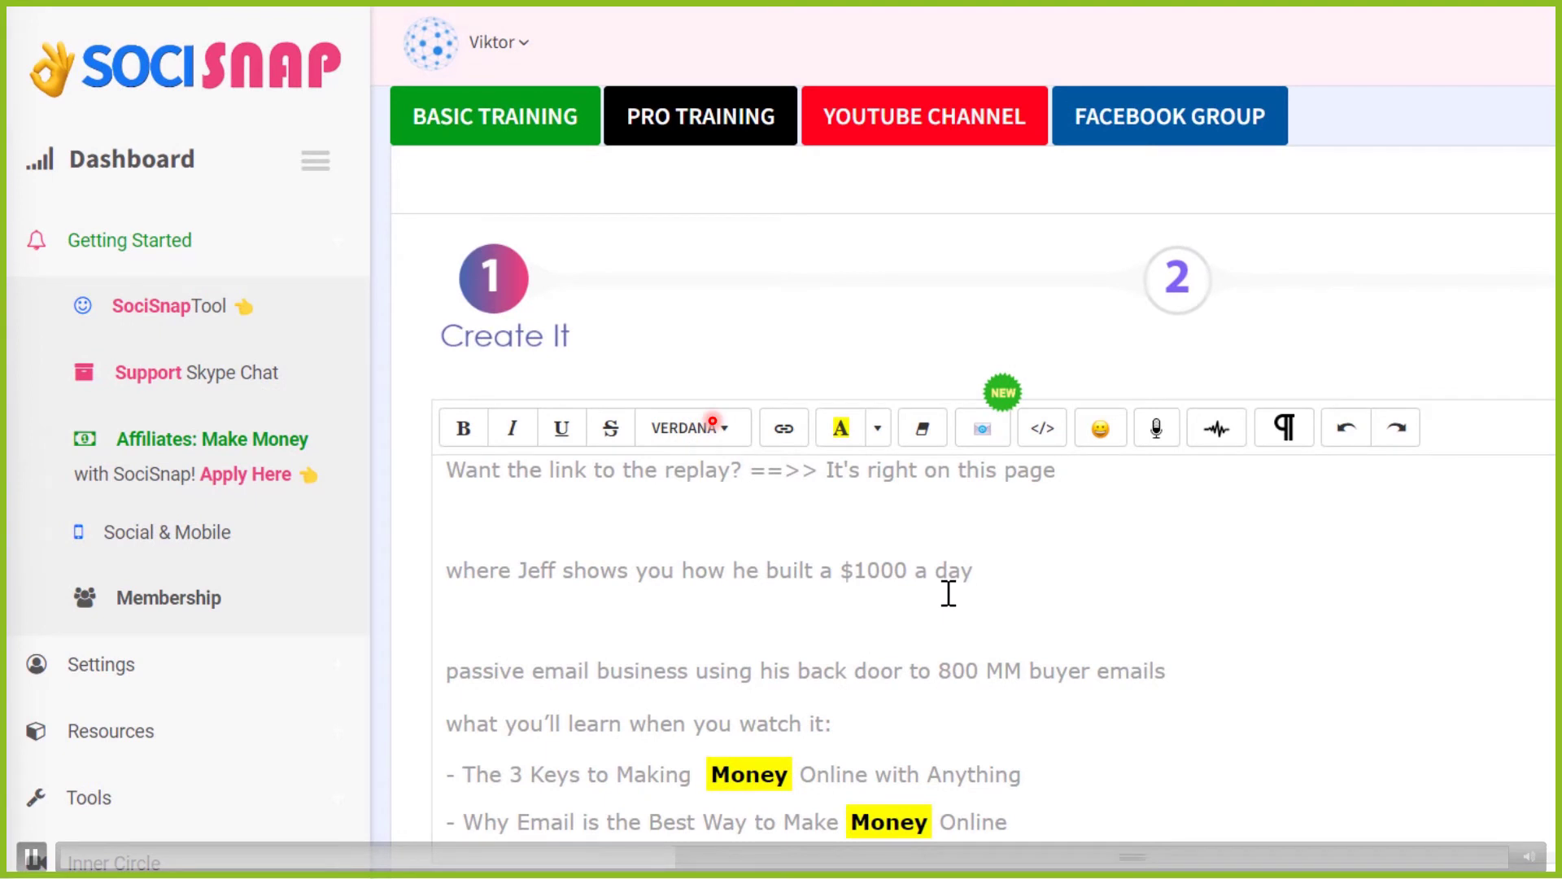
Replace Money with a dollar-sign emoji in the first bullet: 'Making 💲 Online'.
click(1100, 428)
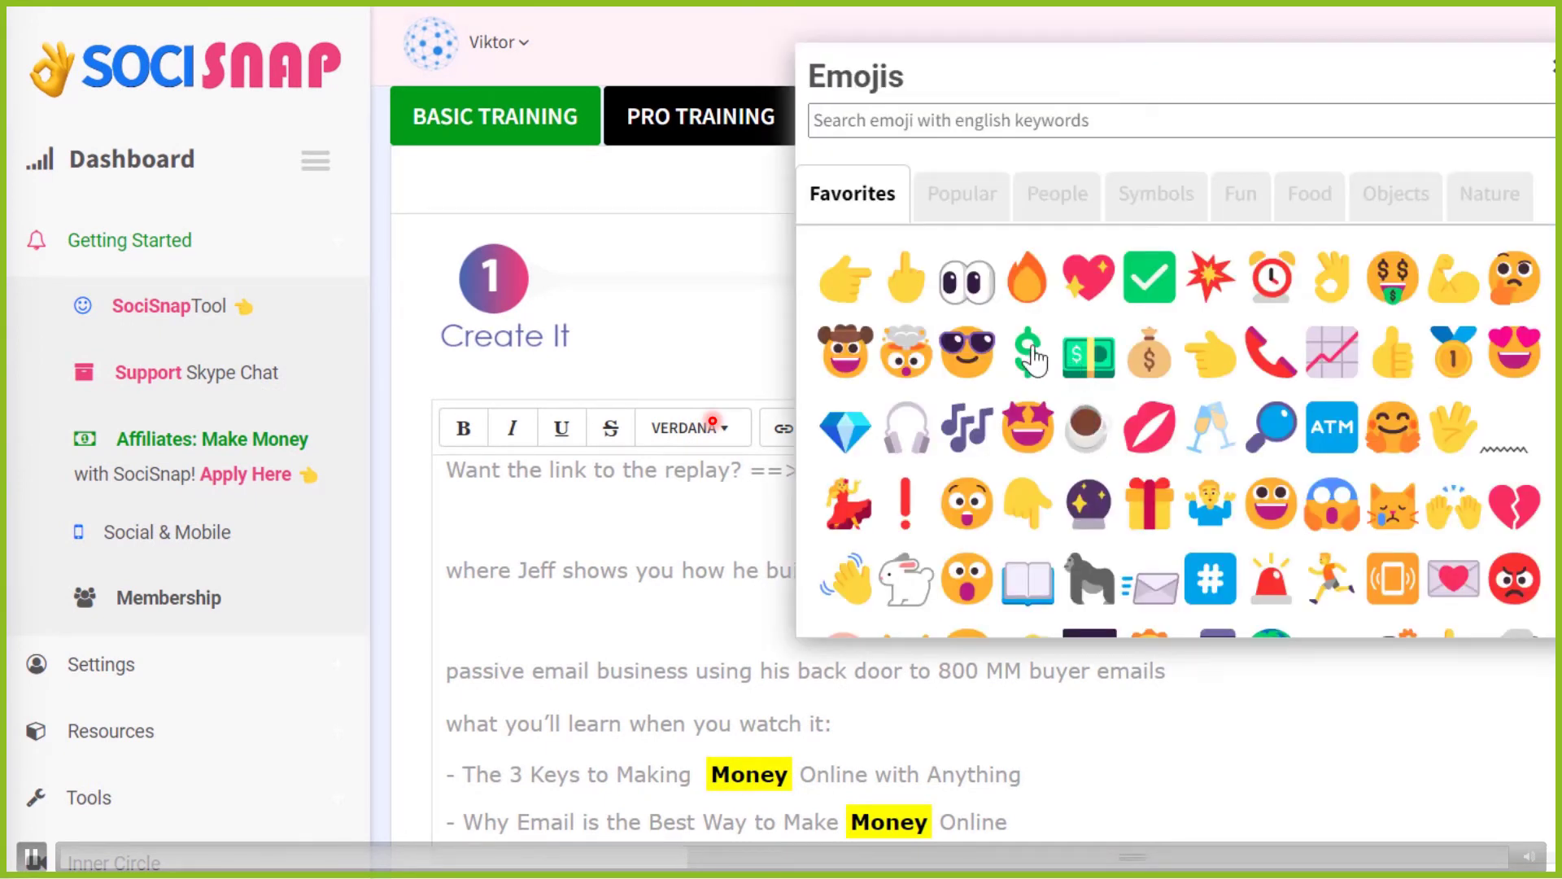
click(1028, 352)
click(1552, 94)
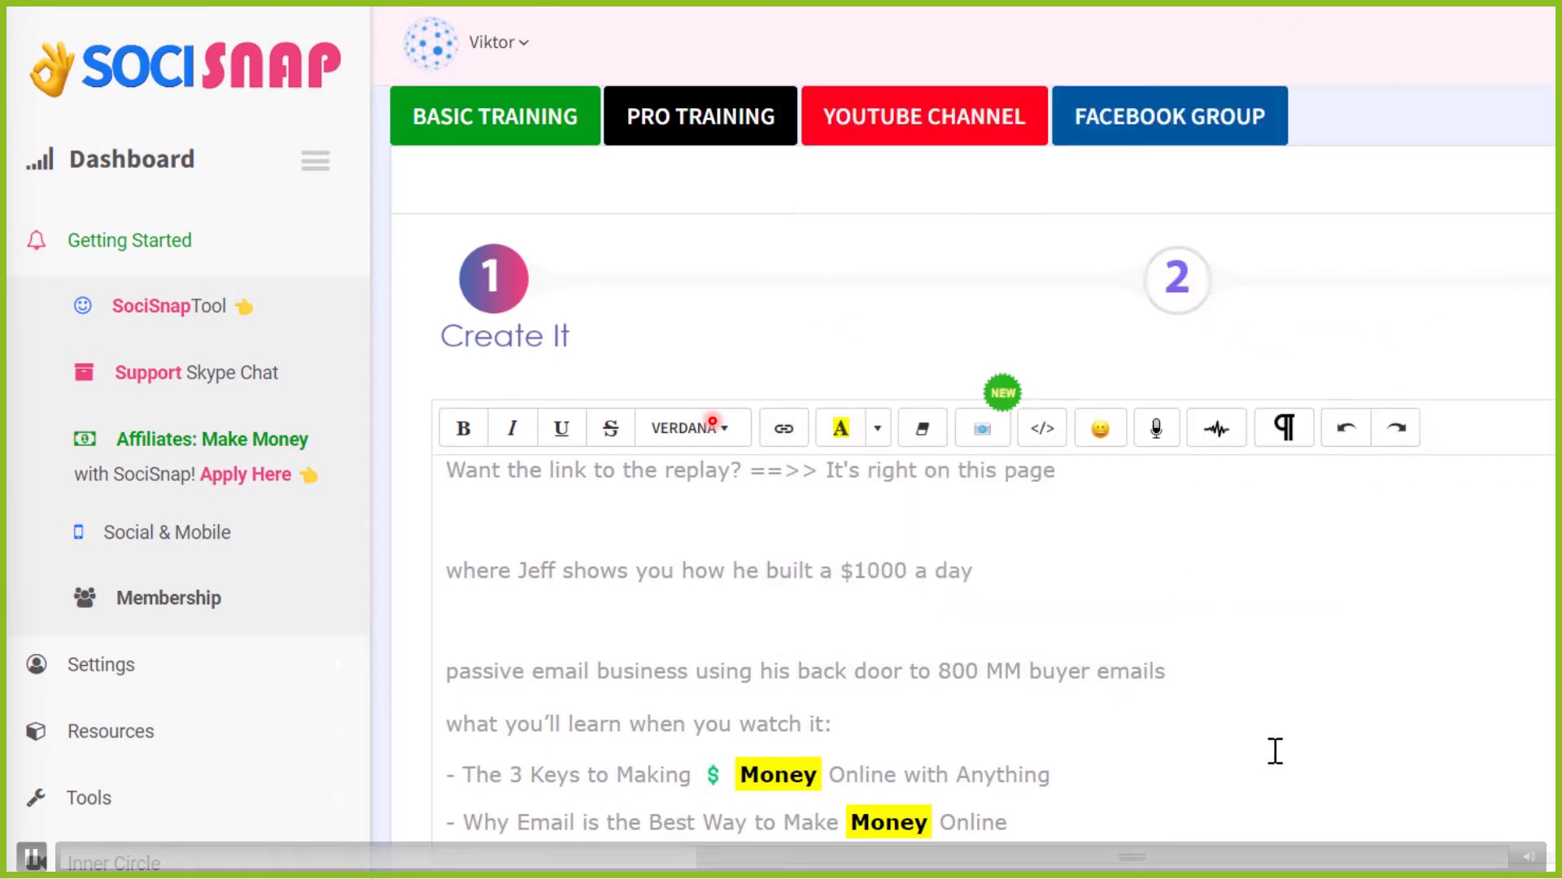
key(ctrl+shift+Right)
key(Delete)
Replace Money with a banknote emoji in the second bullet: 'Make 💵 Online'.
key(ctrl+Right)
key(Up)
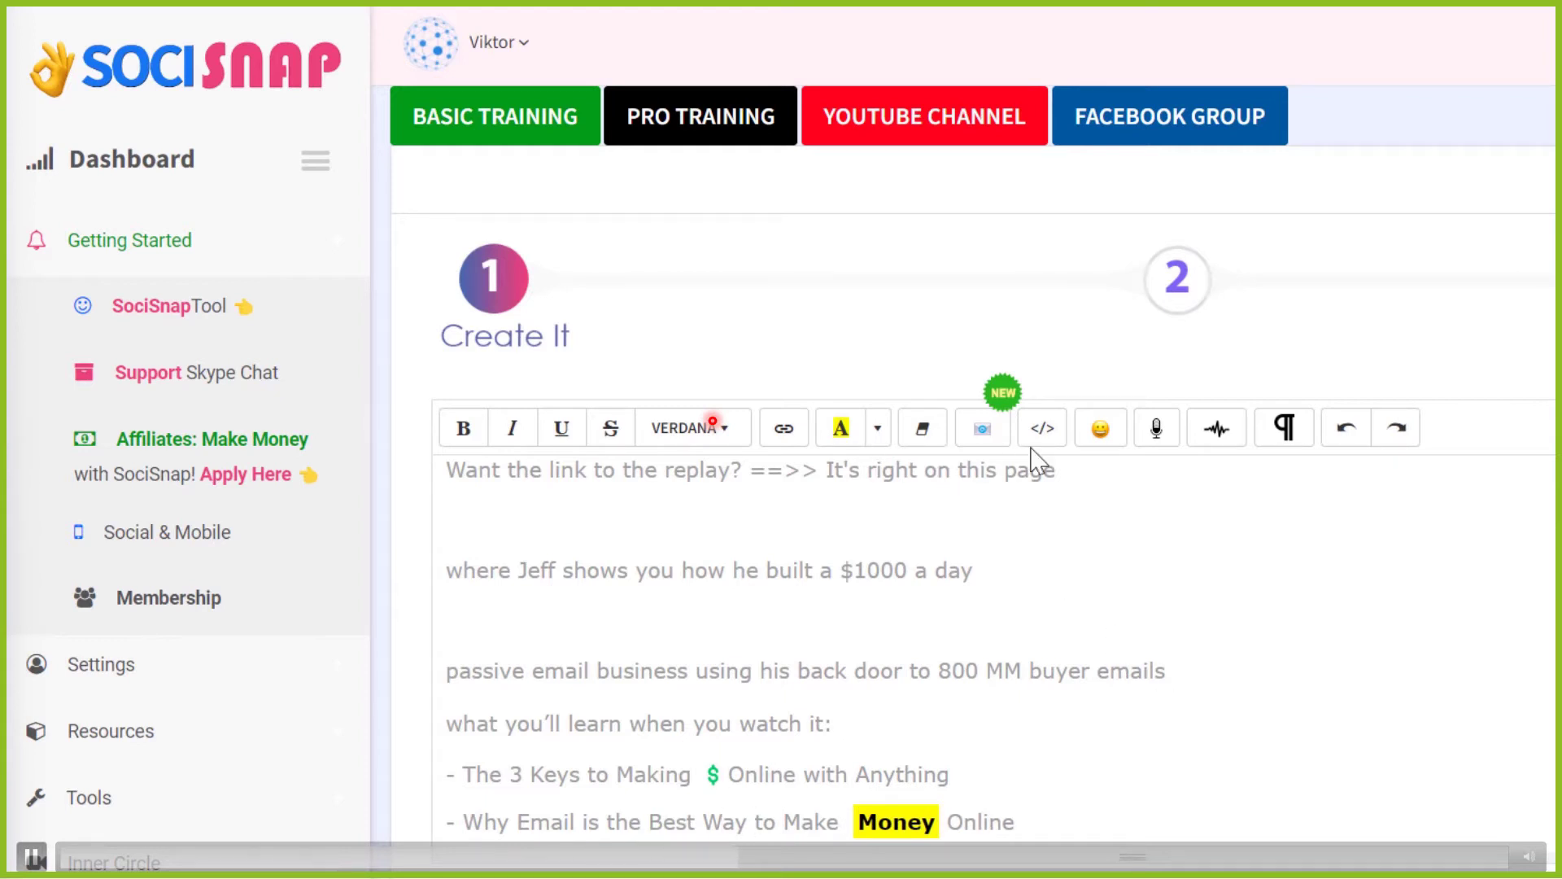
click(1100, 428)
click(1088, 355)
click(1548, 81)
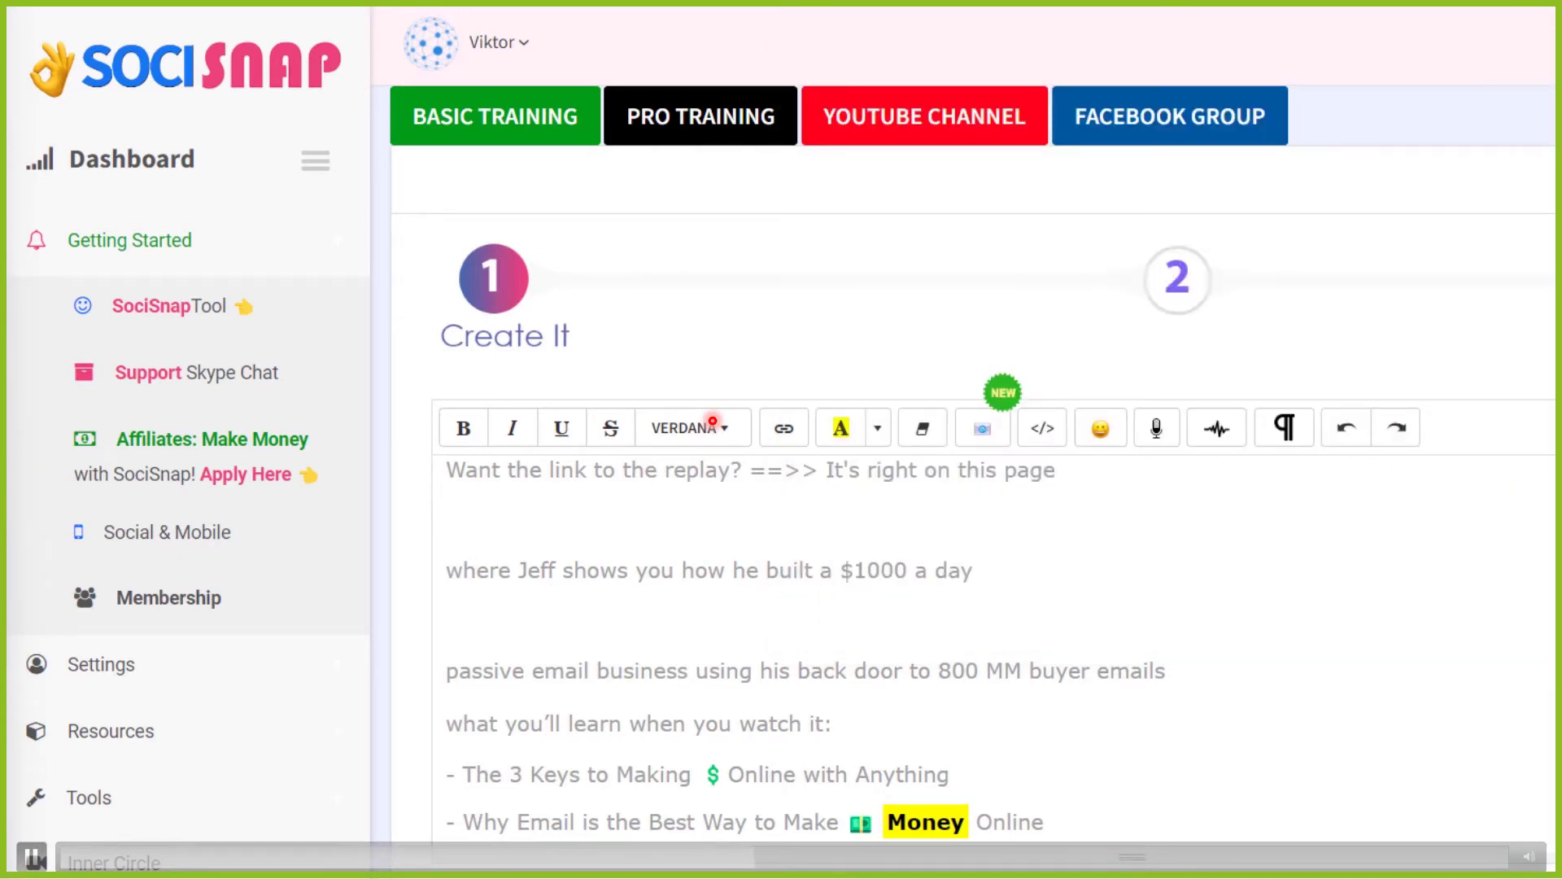
key(ctrl+shift+Right)
key(Delete)
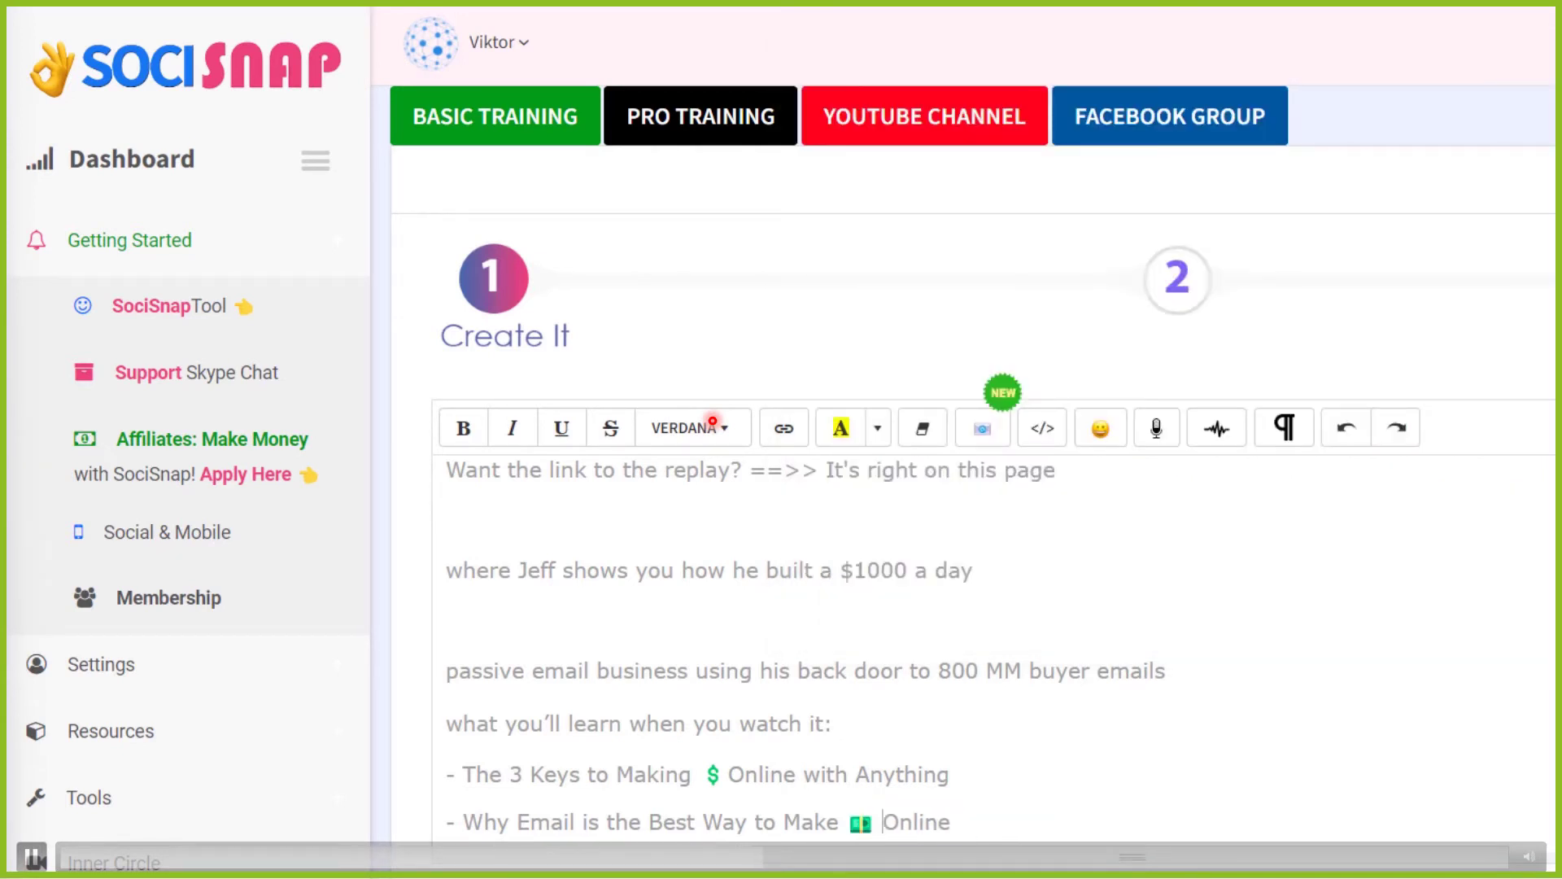
Delete 'Secret', change 'My' to 'His', and replace 'Million' with 'MM' in the third bullet.
key(Down)
key(Down)
key(Down)
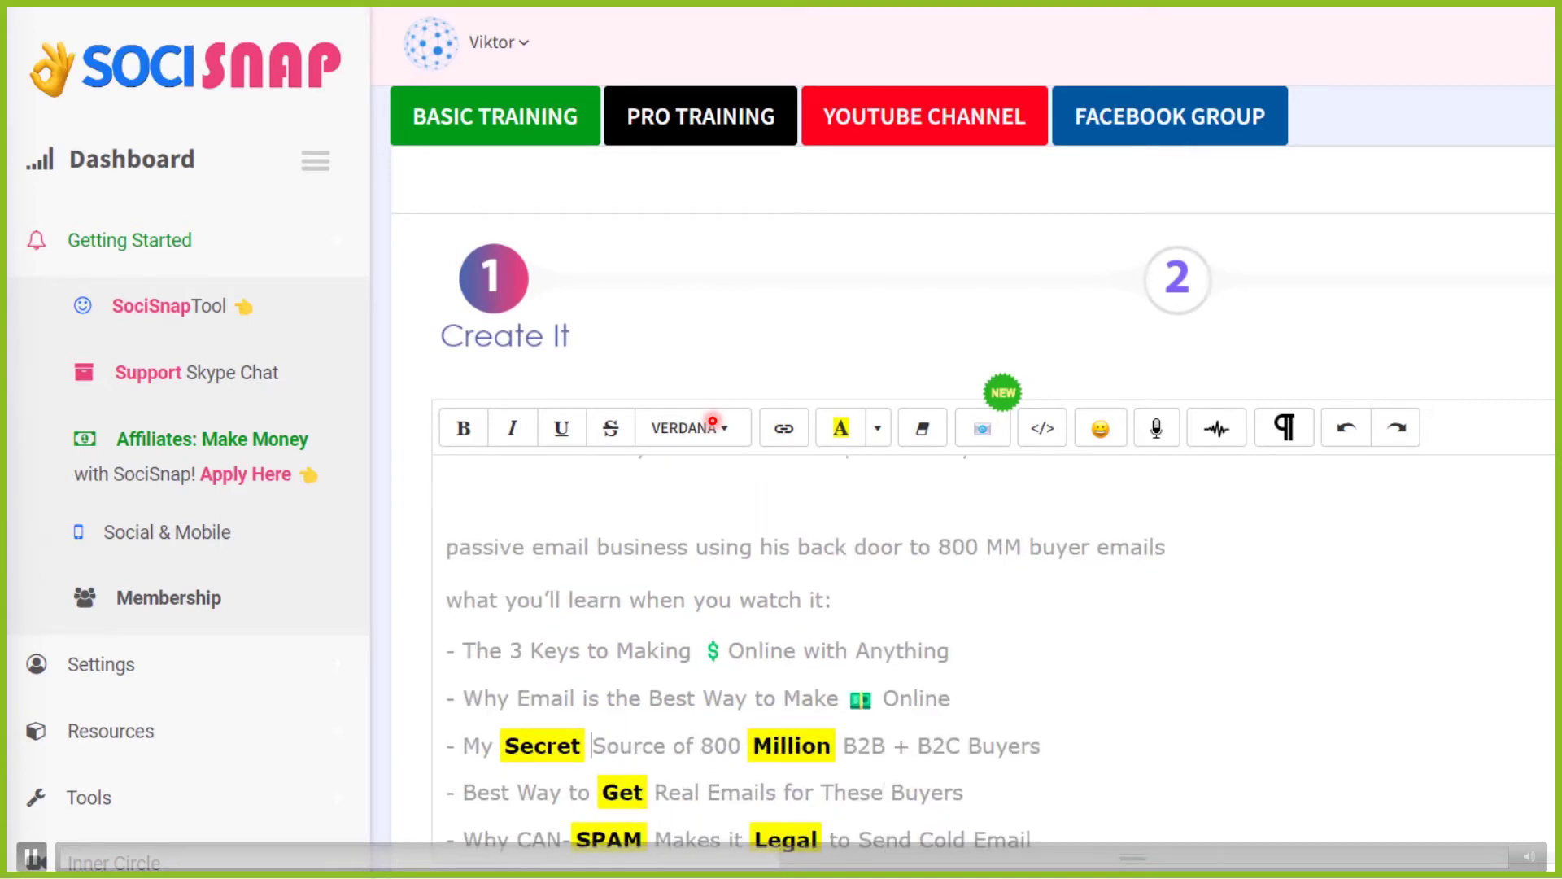
key(ctrl+shift+Left)
key(Delete)
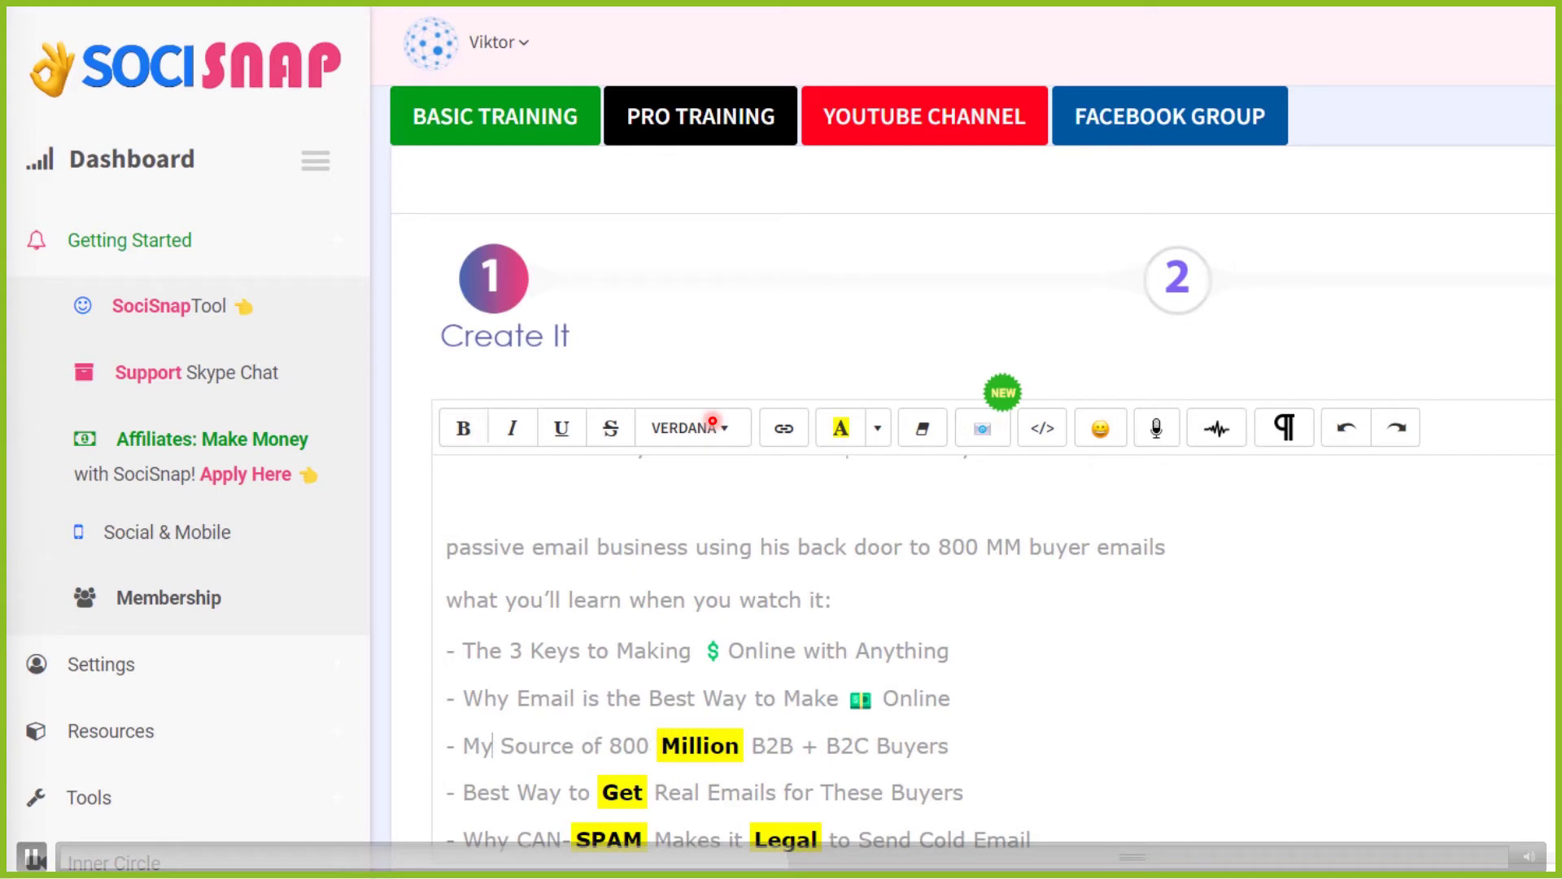
key(BackSpace)
key(BackSpace)
text(His)
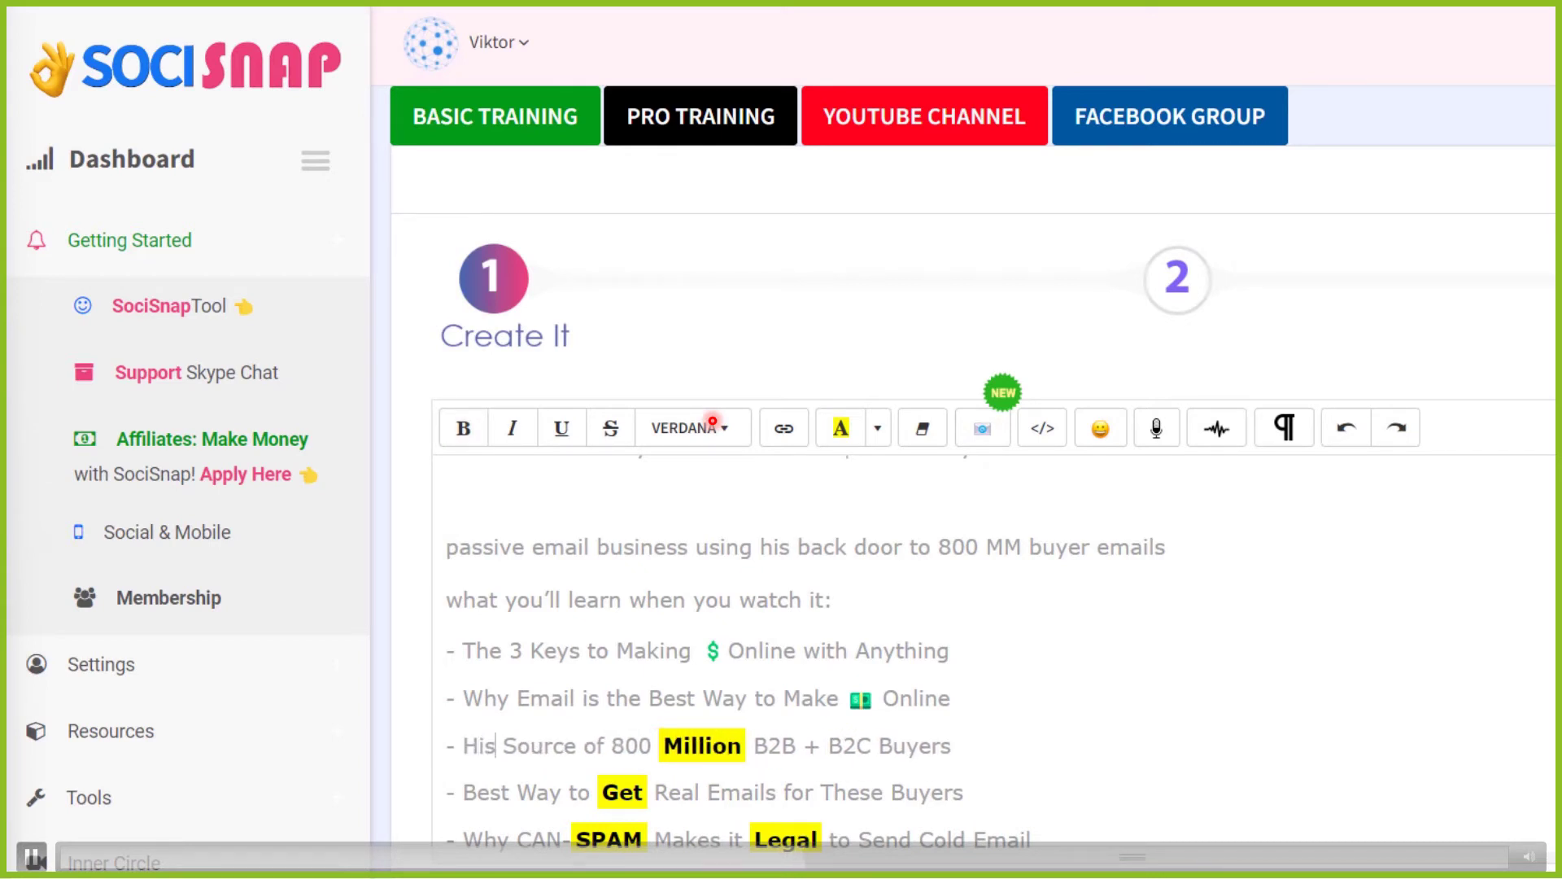
key(ctrl+Right)
key(ctrl+Right)
key(ctrl+Right)
text(MM)
key(ctrl+shift+Right)
key(ctrl+shift+Right)
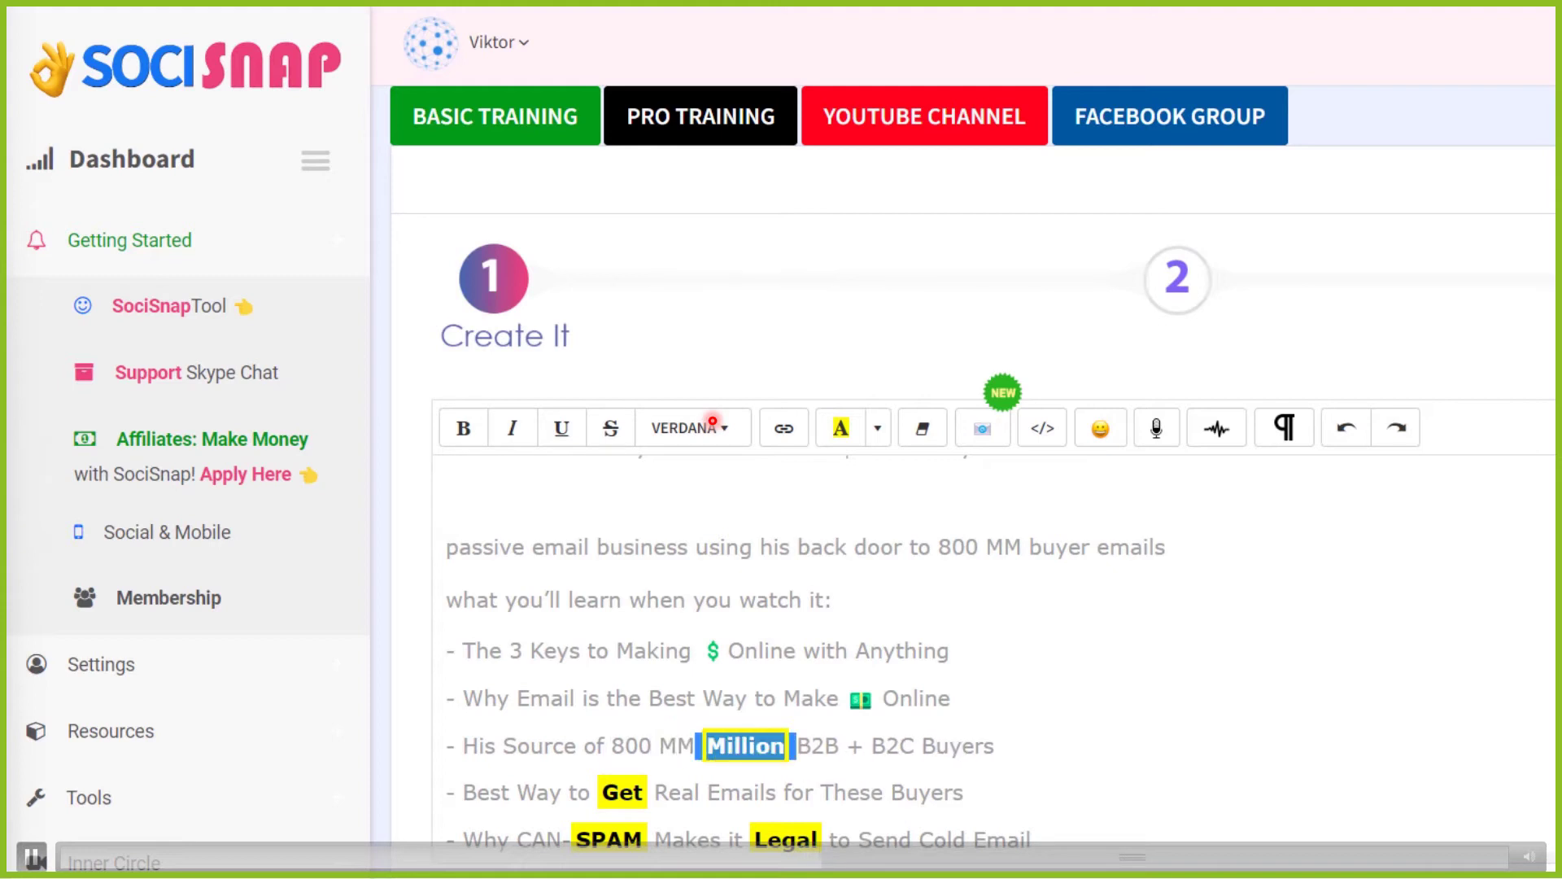
key(BackSpace)
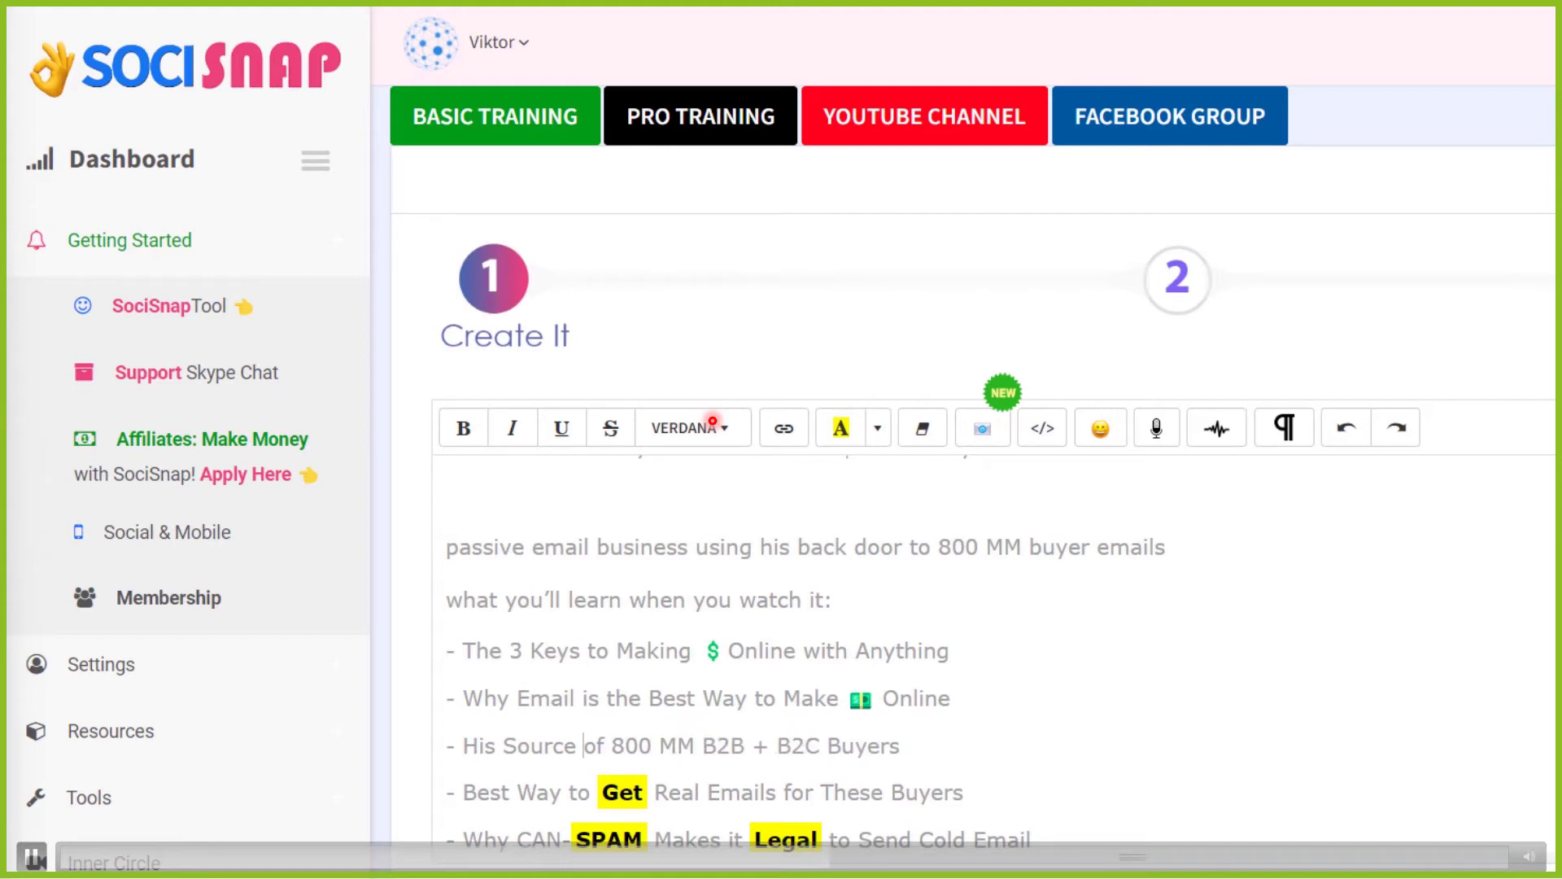
key(ctrl+Left)
Insert an eyes emoji before Source and change 'Get' to 'receive' in the fourth bullet.
click(1100, 428)
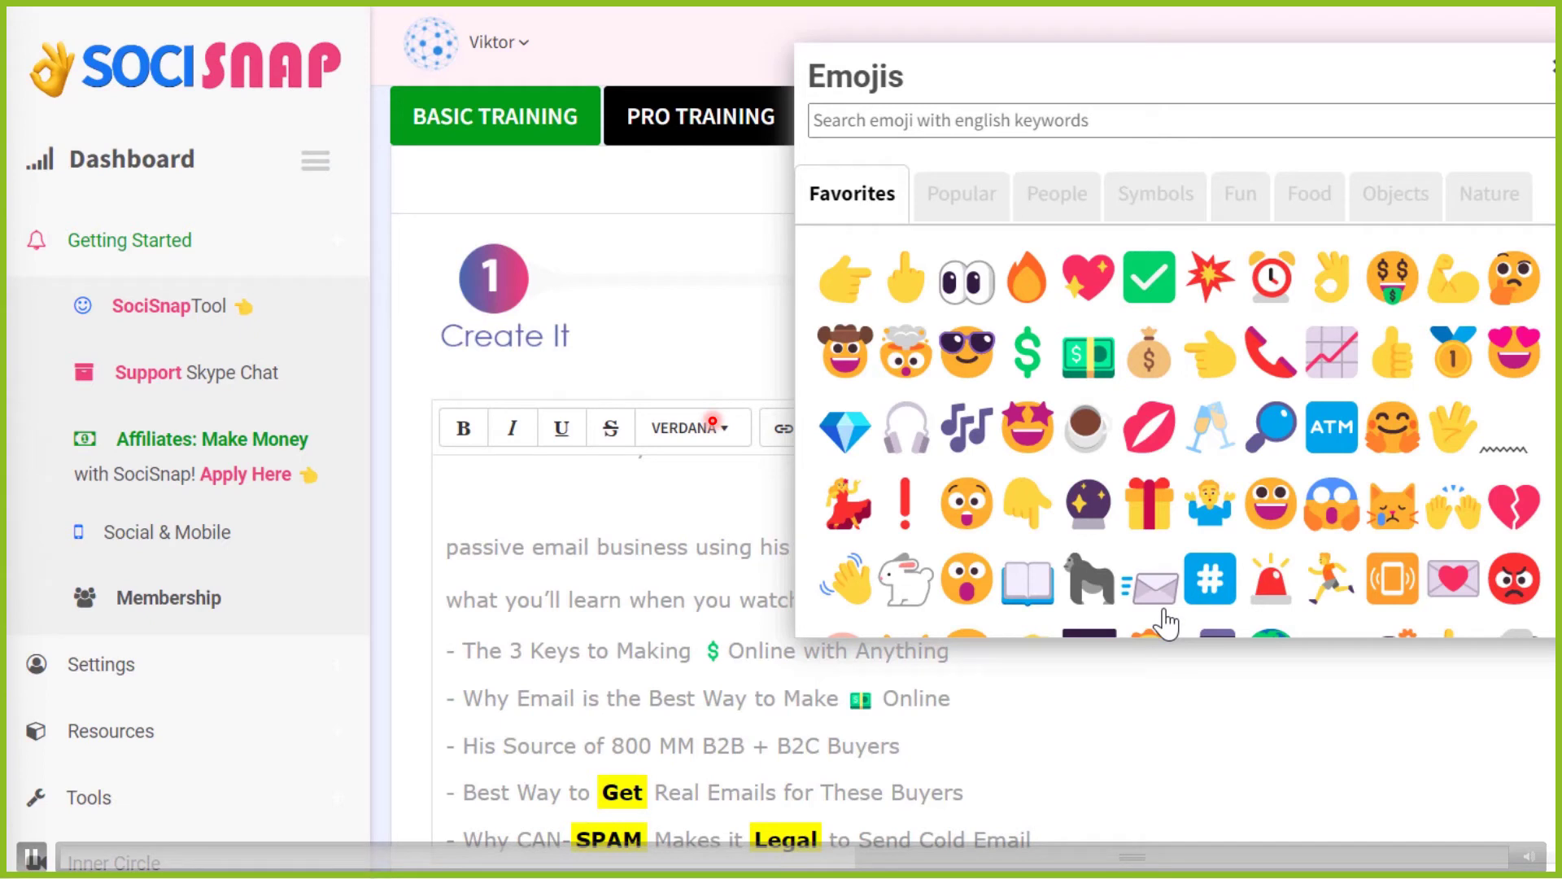
click(966, 284)
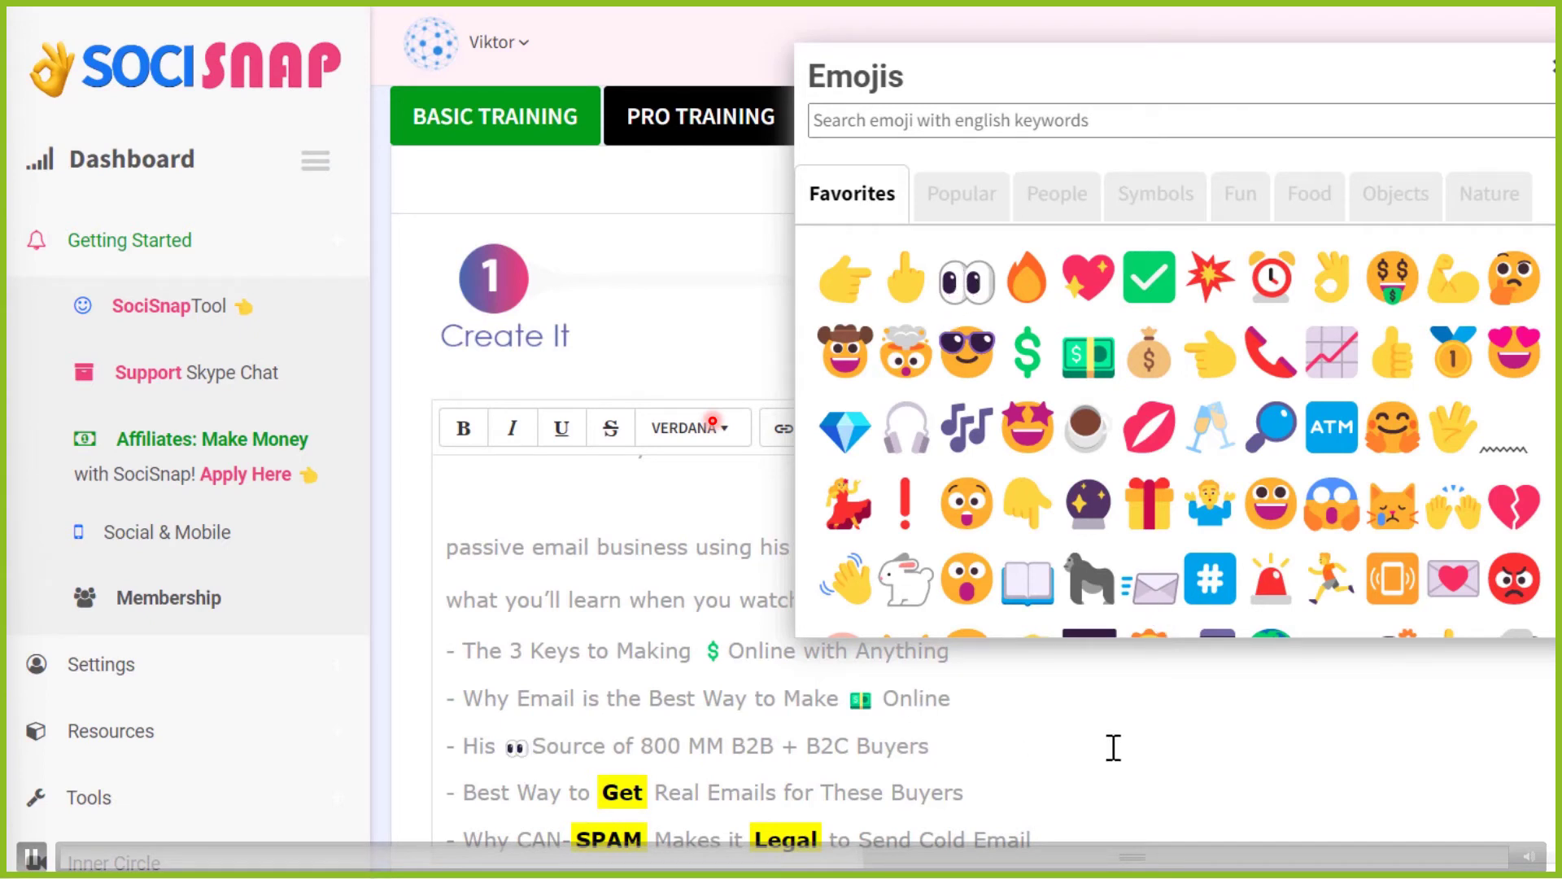
right_click(585, 791)
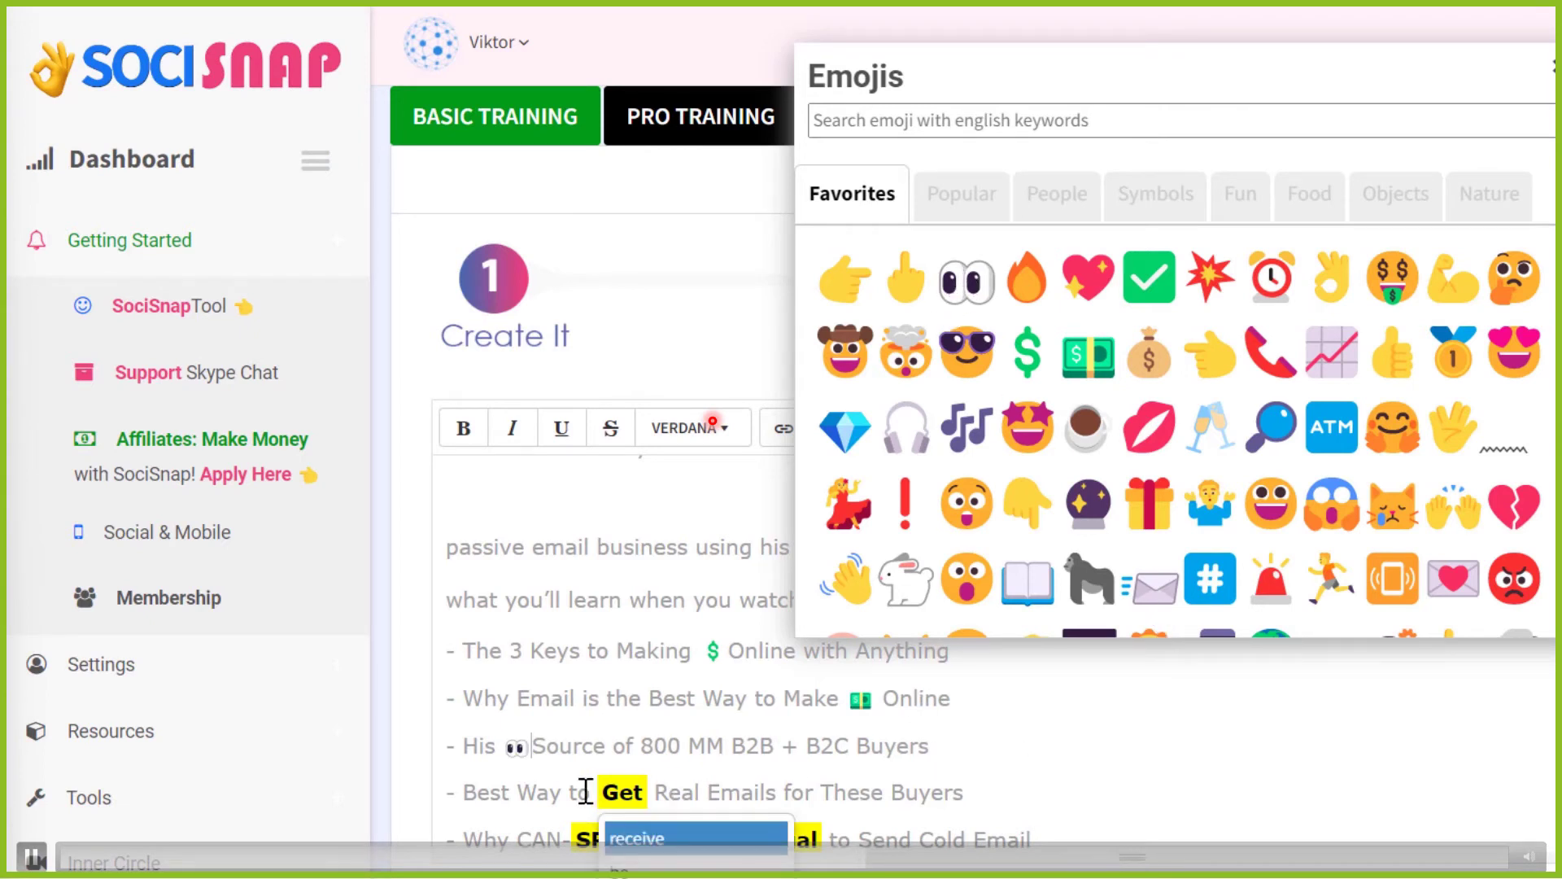
click(698, 839)
scroll(1081, 795, down, 2)
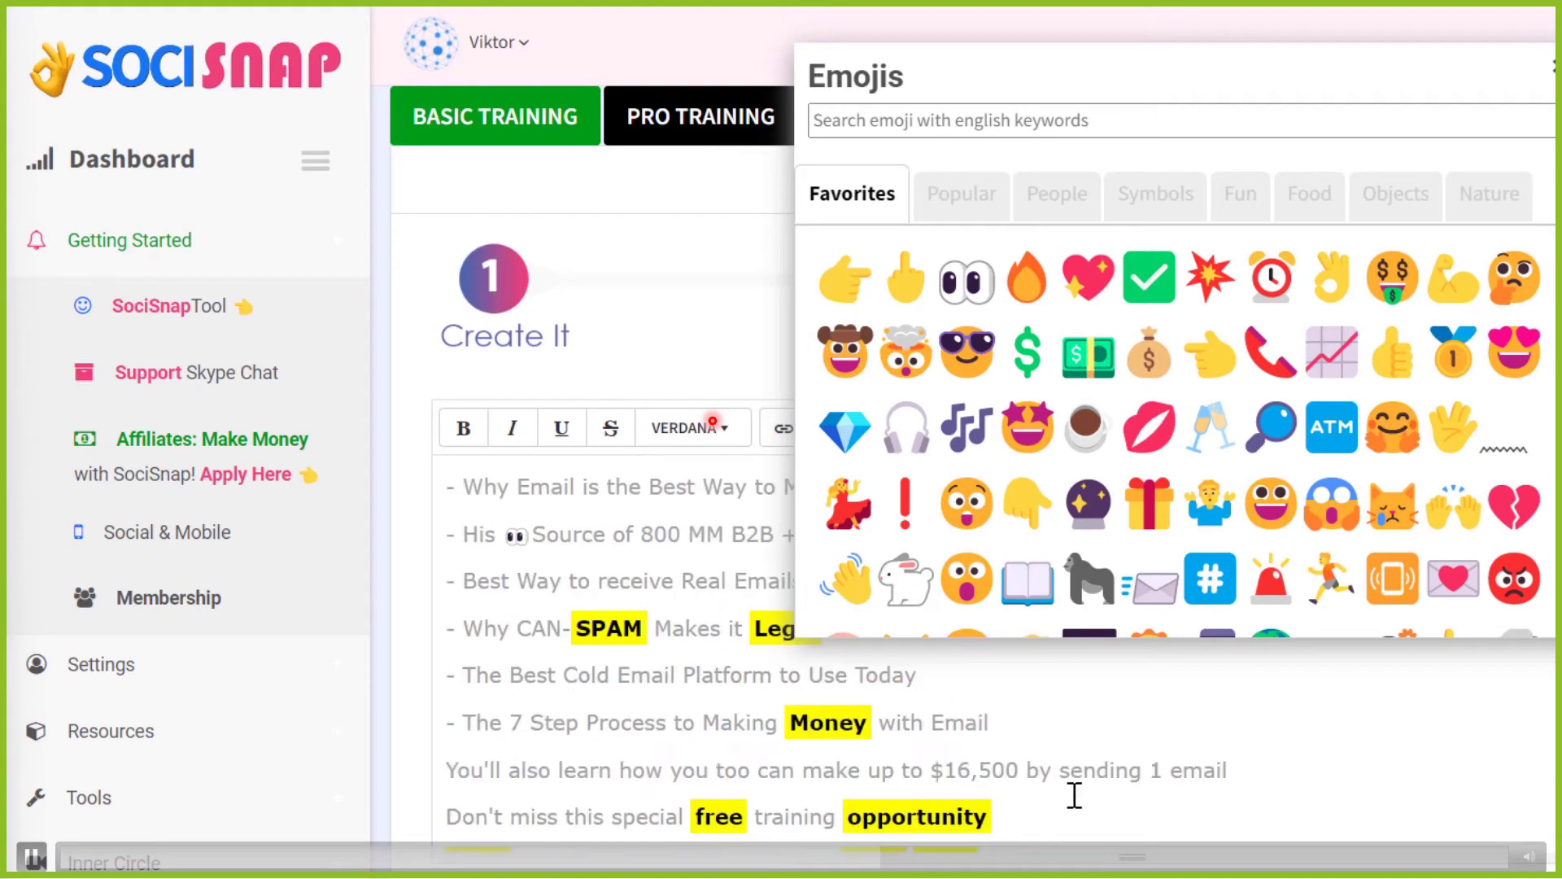
scroll(1076, 794, up, 1)
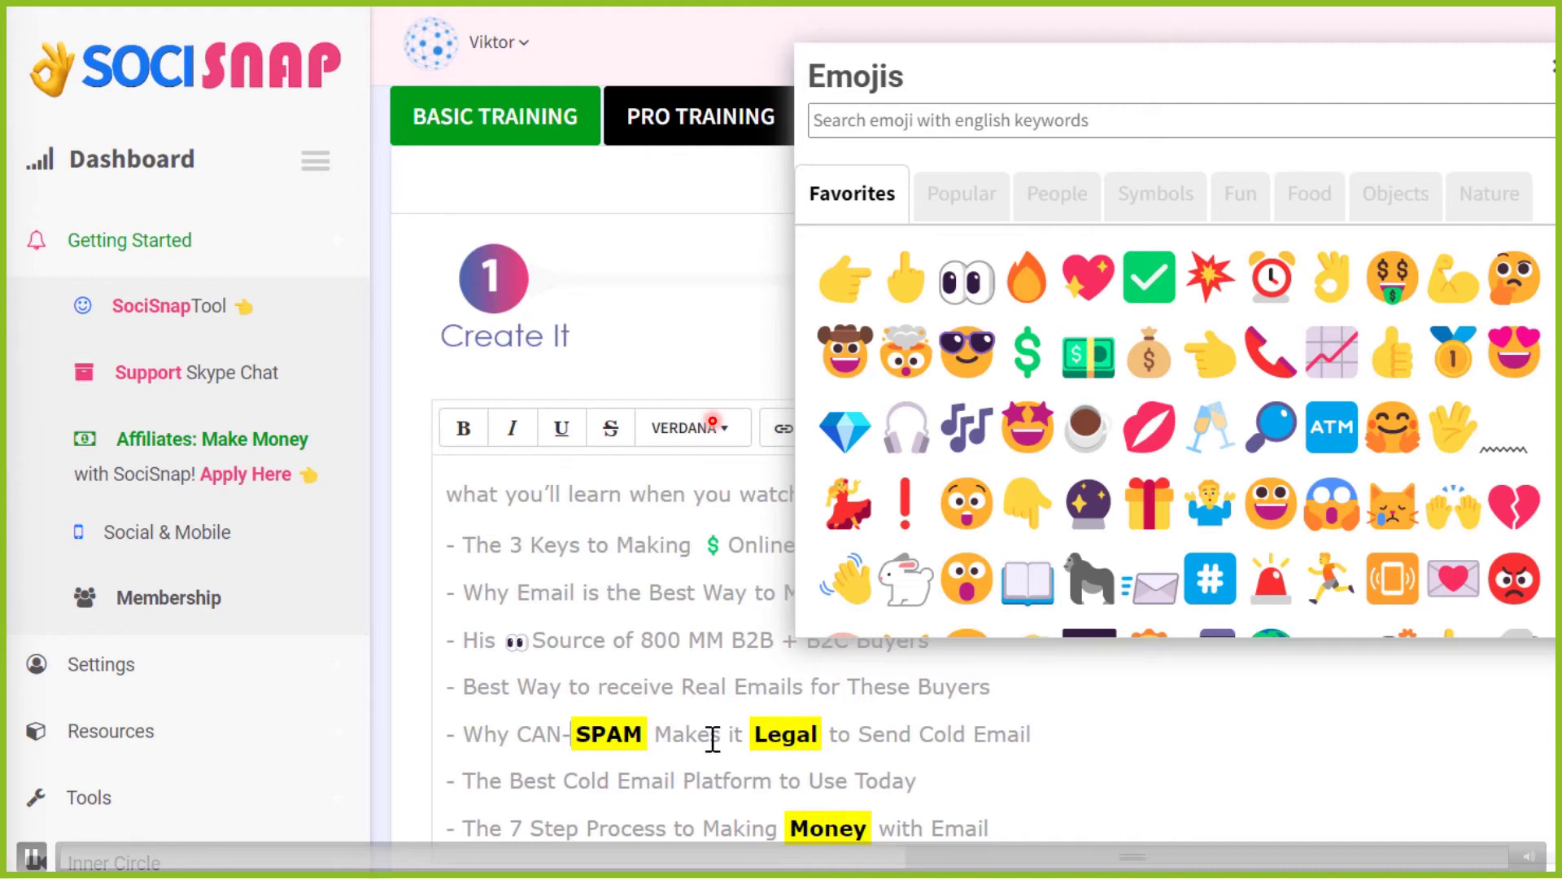
Delete the CAN-SPAM bullet from the email.
triple_click(915, 728)
click(916, 728)
triple_click(915, 728)
key(BackSpace)
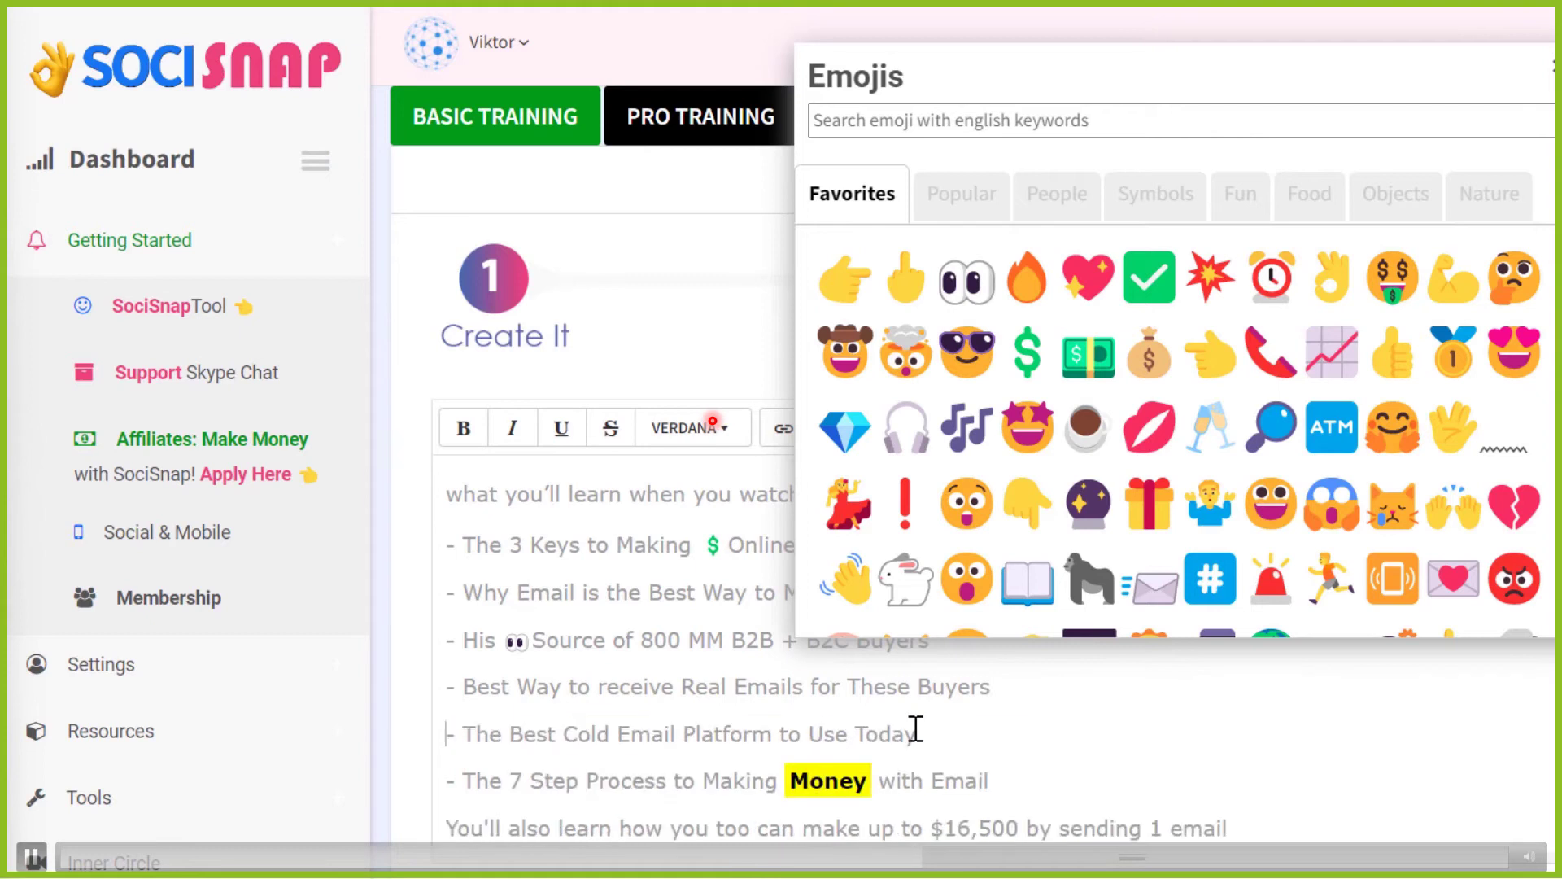
Replace 'Money' in the 7 Step Process line with a single bank emoji, removing the extra space.
text(money)
click(905, 277)
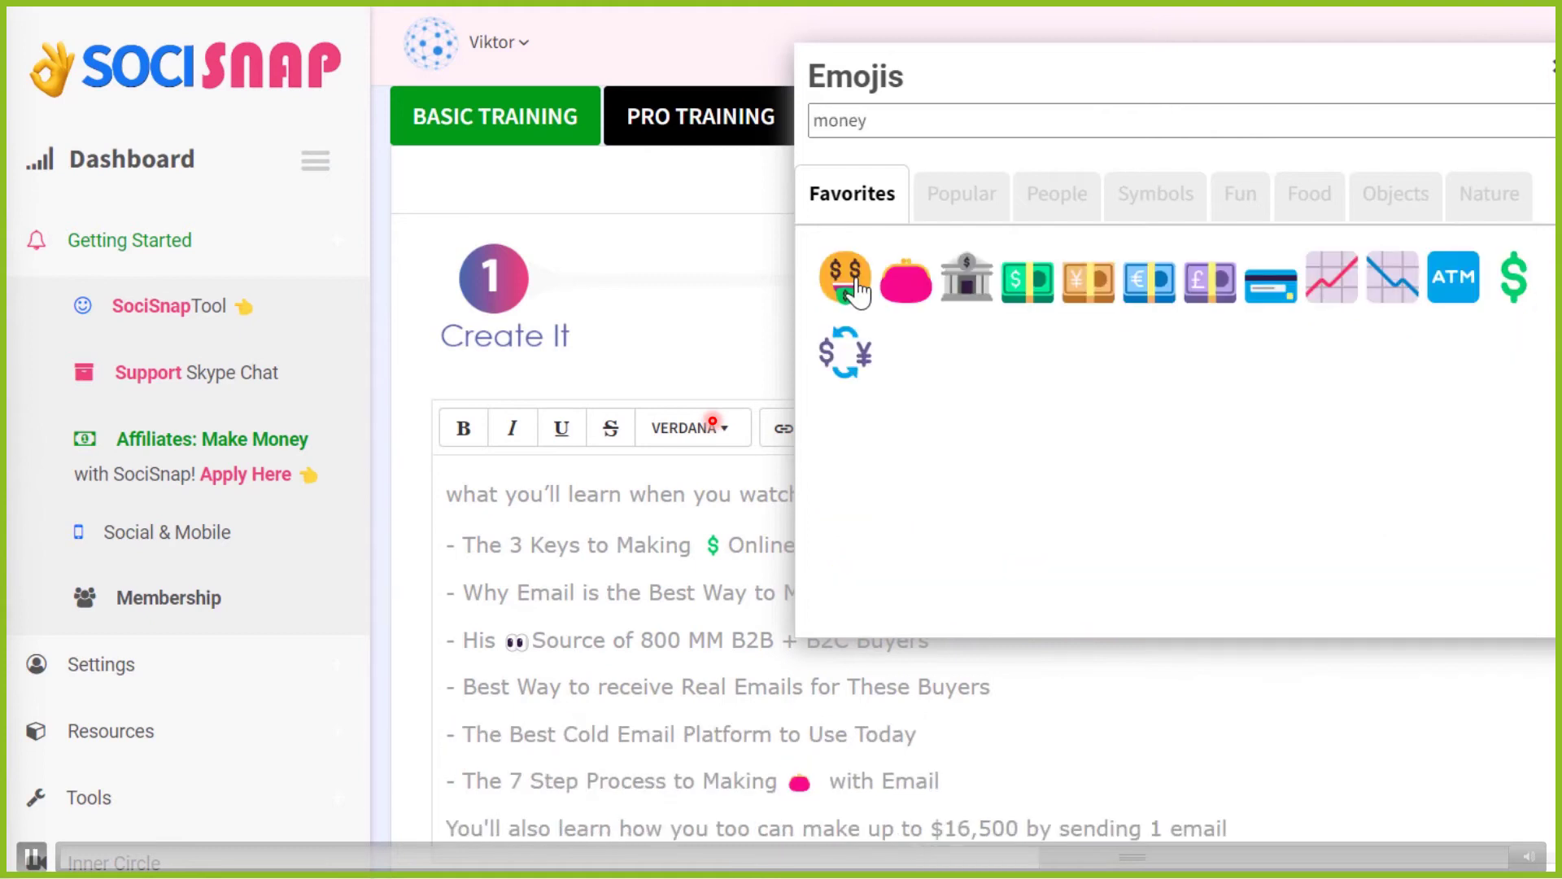
click(844, 277)
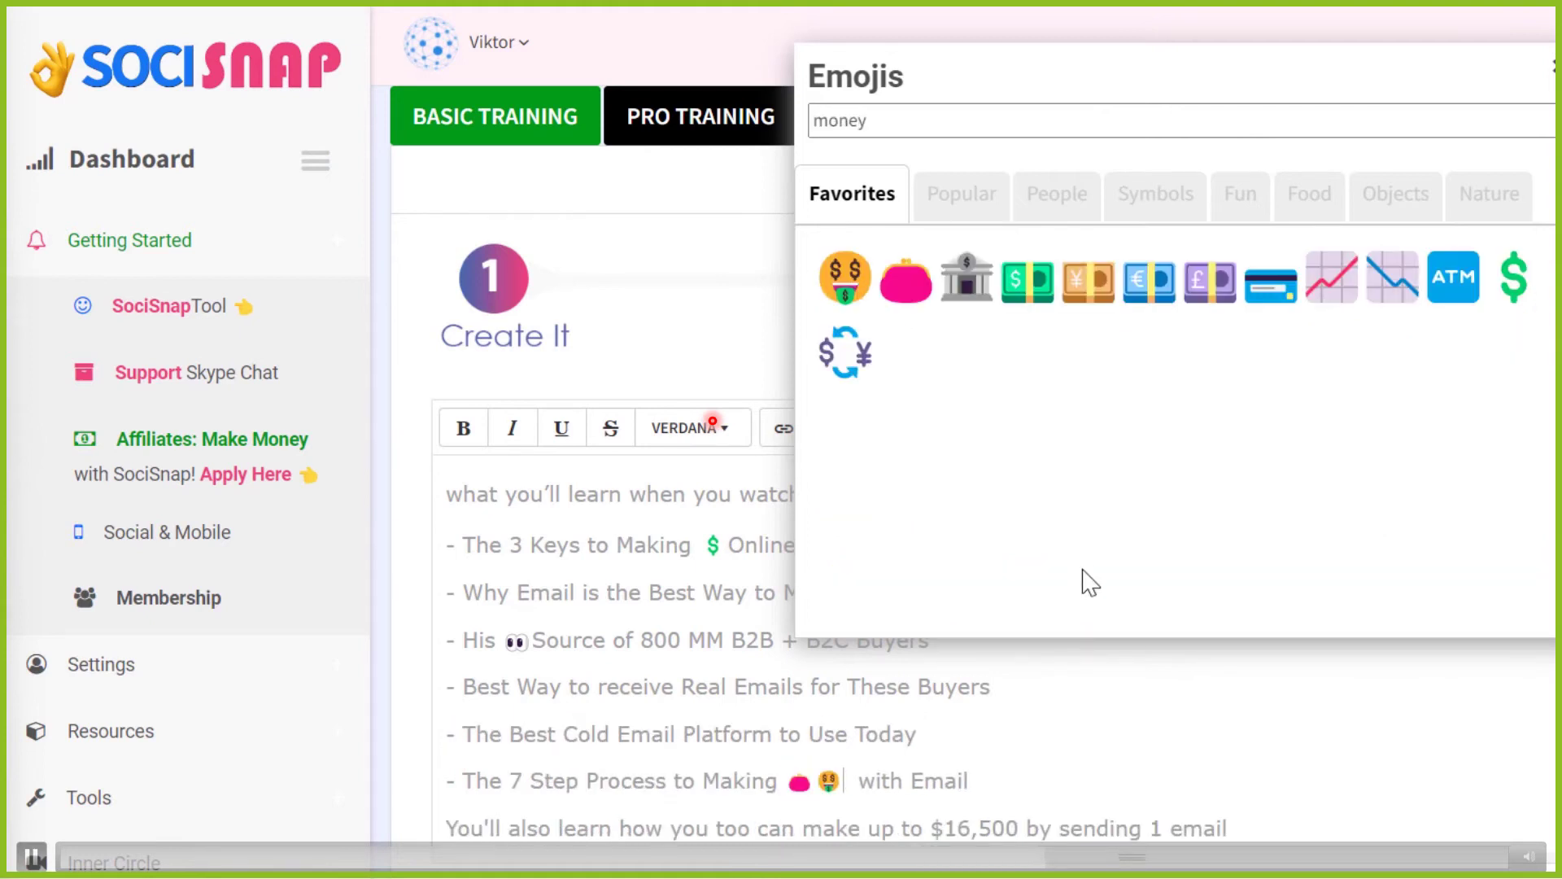
click(966, 280)
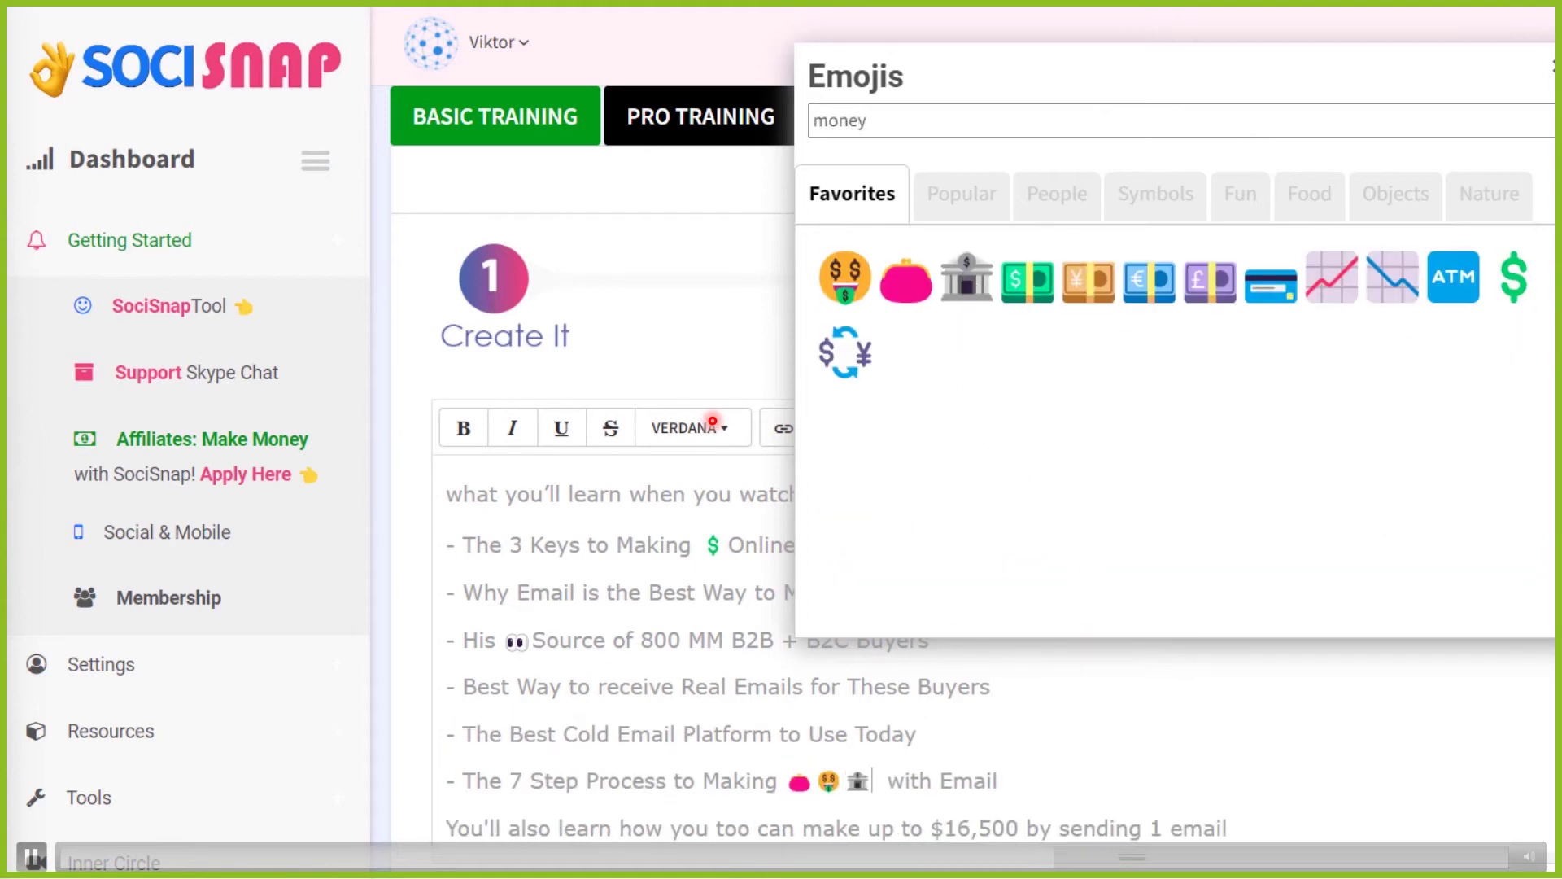
click(1552, 67)
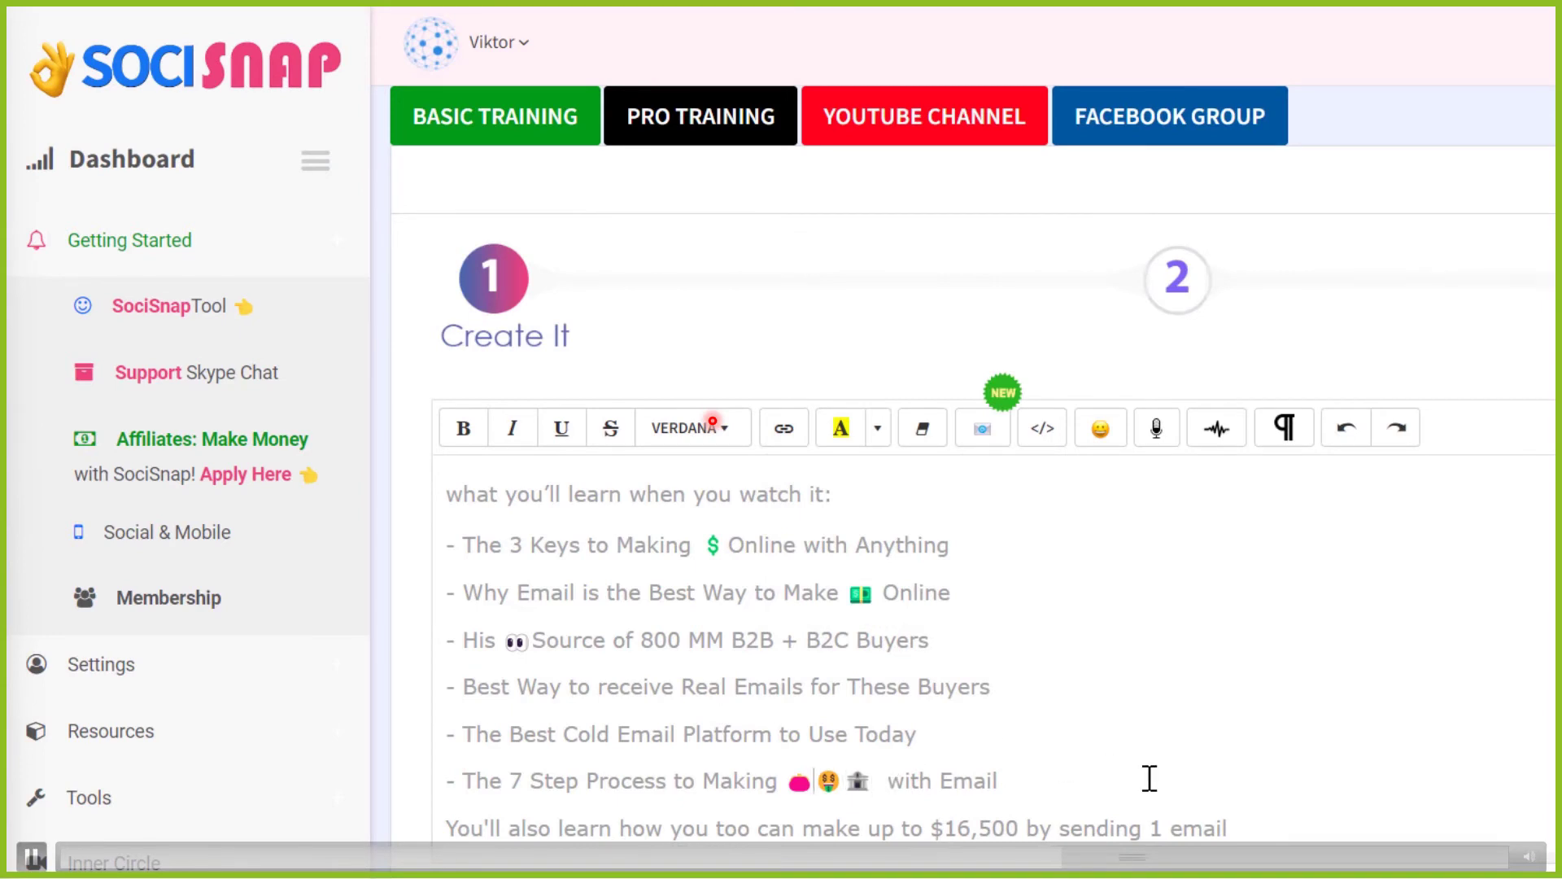
key(shift+Left)
key(shift+Left)
key(BackSpace)
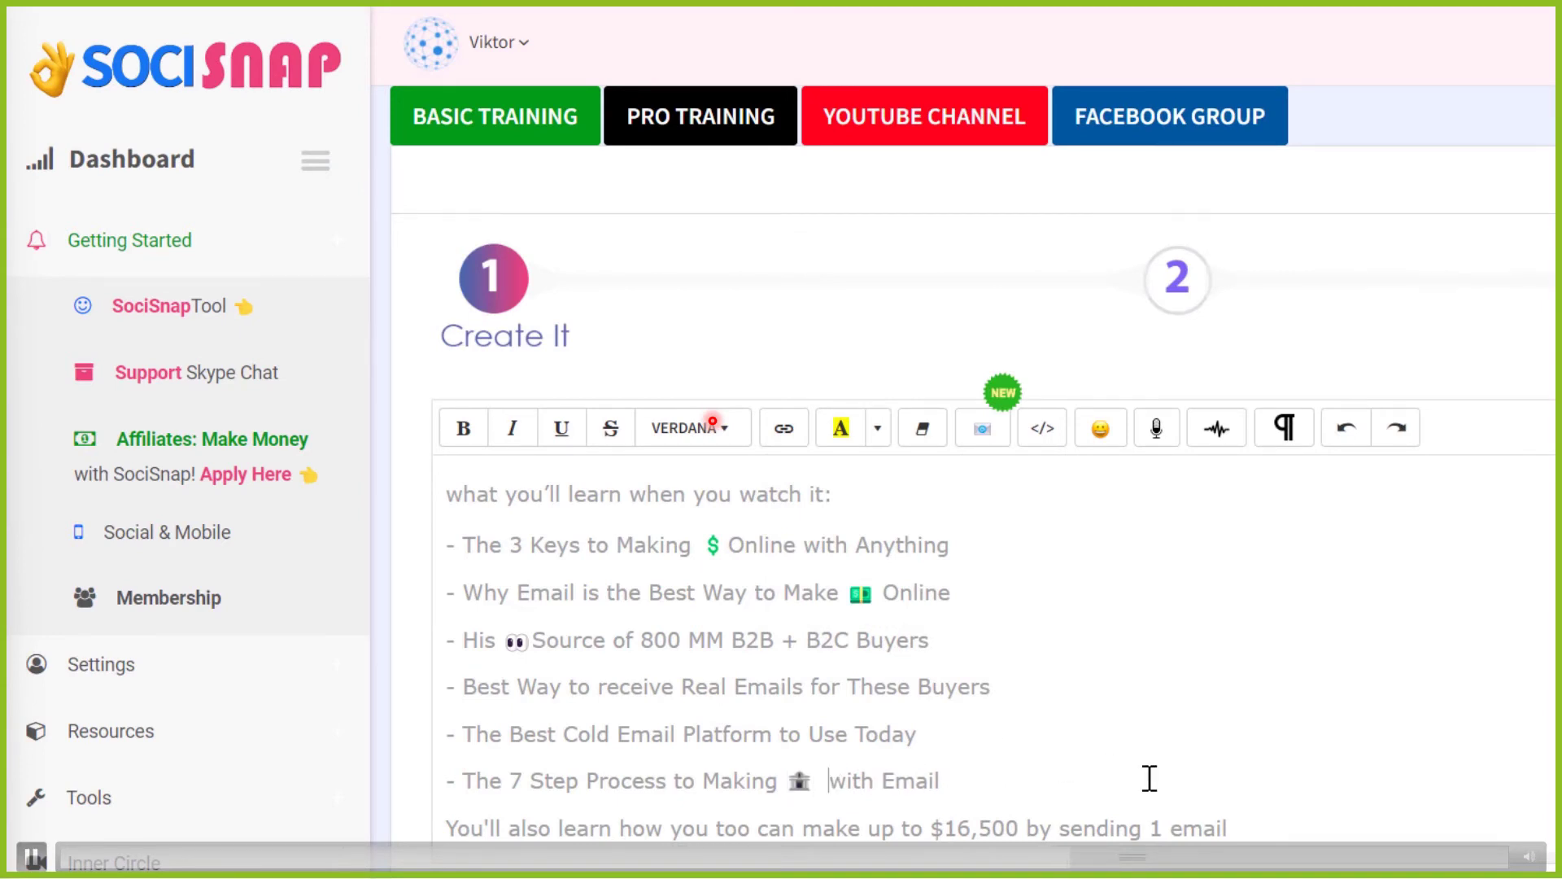
key(BackSpace)
key(Down)
key(Down)
key(Down)
key(Down)
key(ctrl+Left)
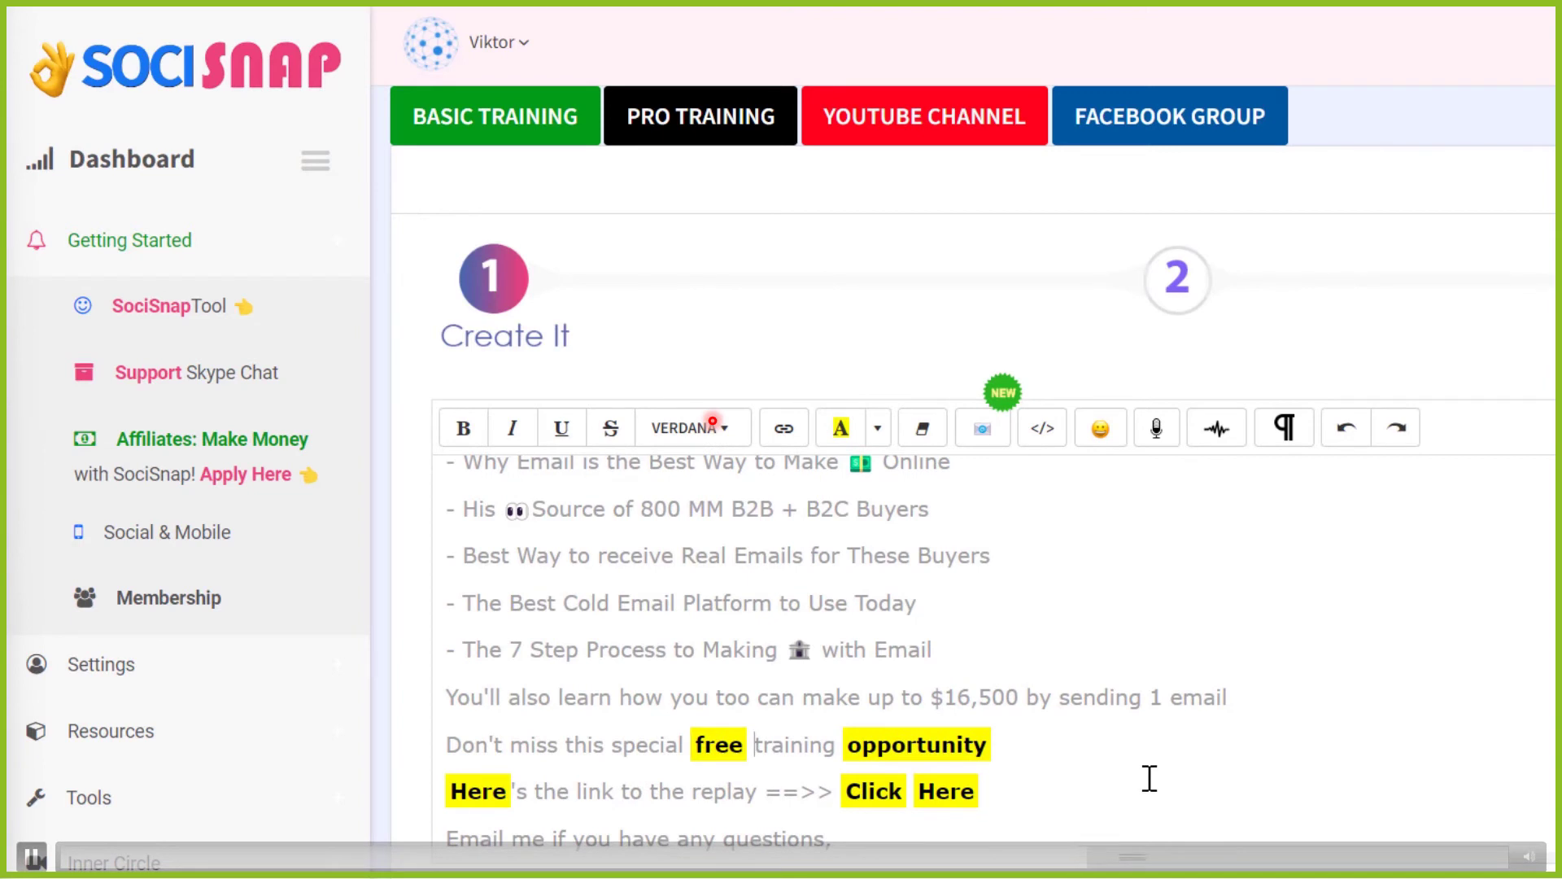
Delete 'free' and 'opportunity' so the line reads 'Don't miss this special training'.
key(ctrl+shift+Left)
key(BackSpace)
key(ctrl+Right)
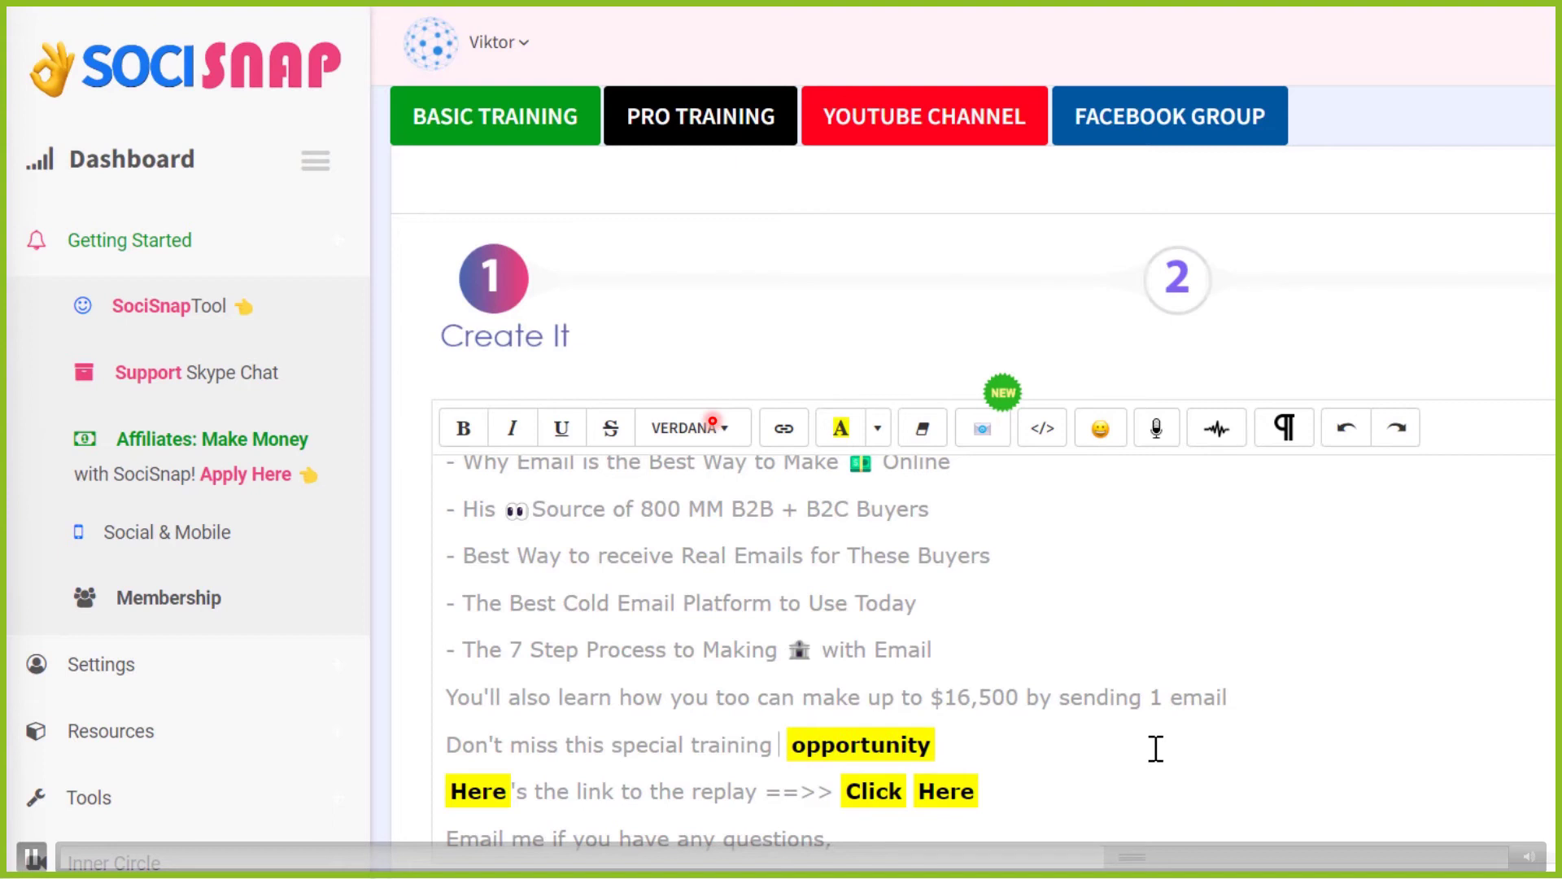
key(ctrl+shift+Right)
key(BackSpace)
Add 'watch the' to the replay line and delete 'link to'.
key(Up)
key(ctrl+Right)
key(ctrl+Right)
text(watch)
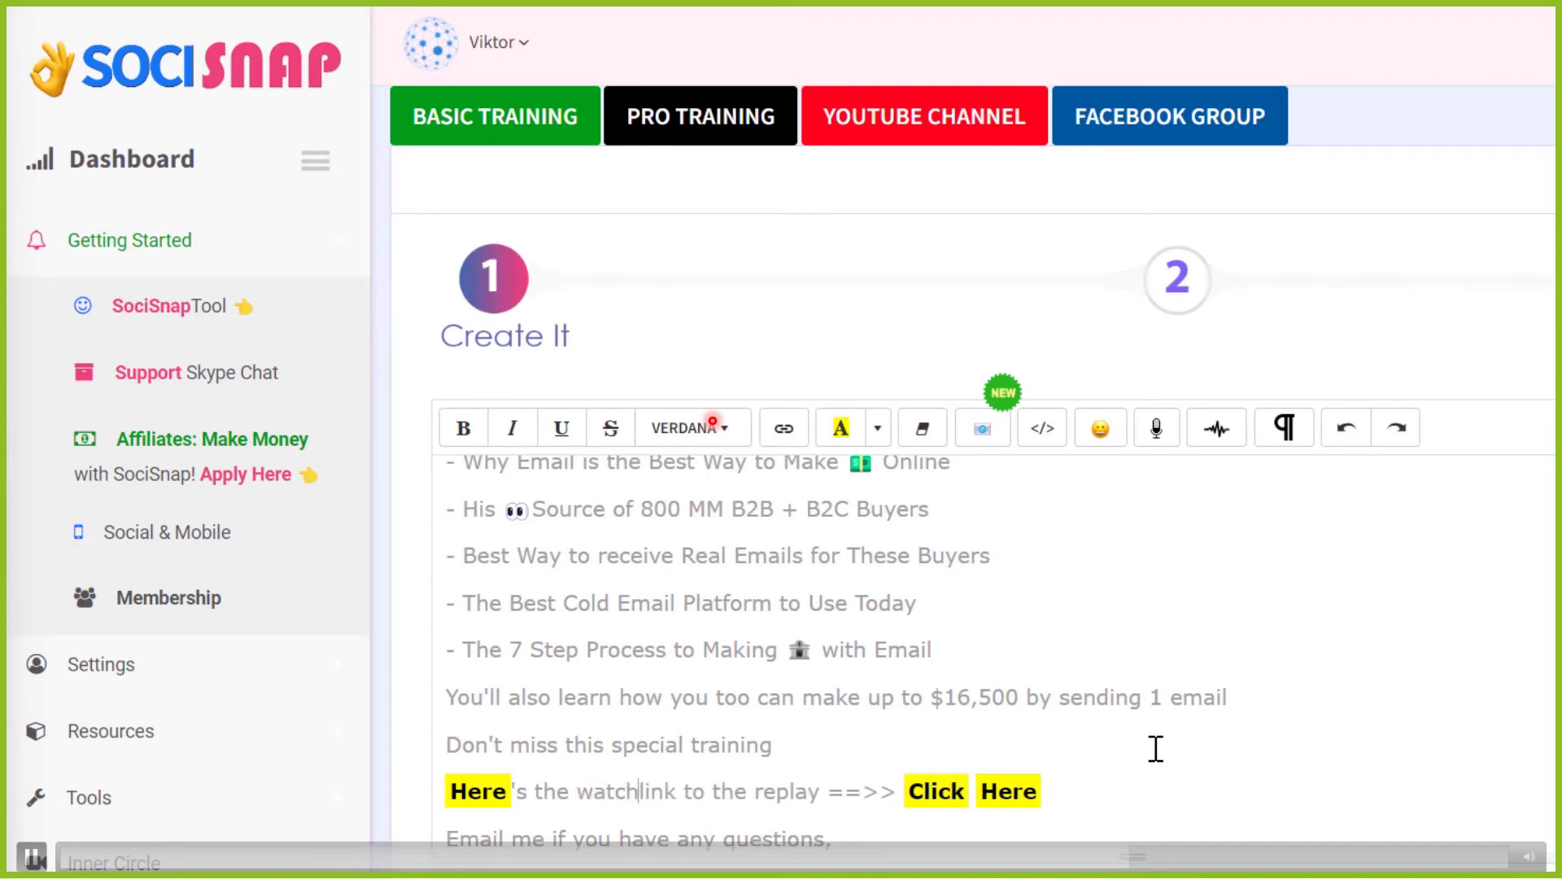
key(ctrl+shift+Right)
key(ctrl+shift+Right)
text(the)
key(ctrl+shift+Right)
key(Delete)
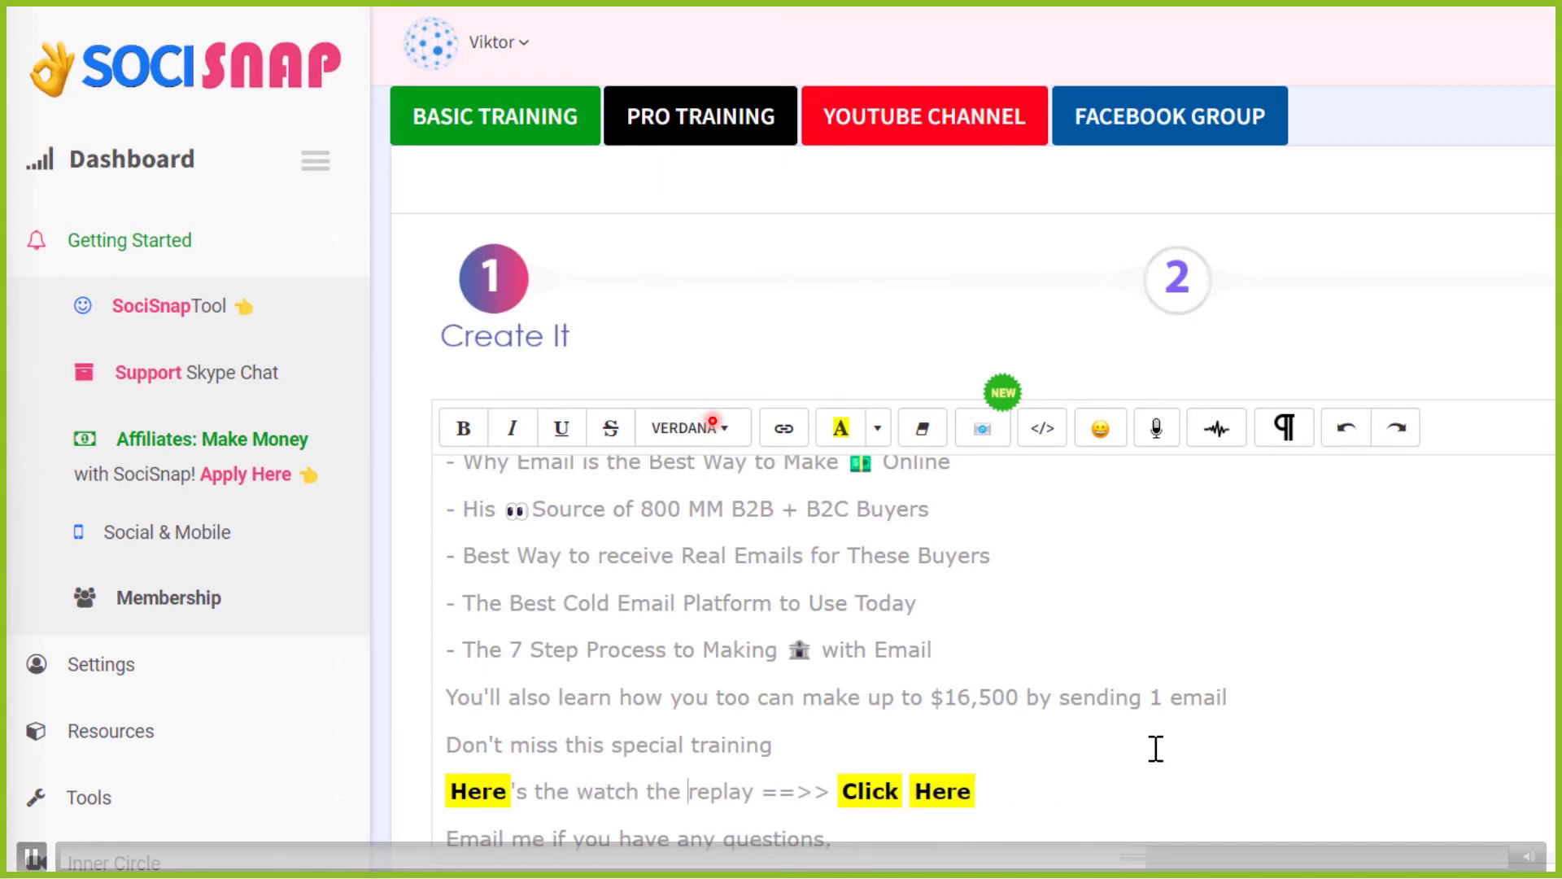
Remove 'Here's', stray letters and 'Click Here' so the line reads 'Watch the replay ==>>'.
key(ctrl+shift+Left)
key(ctrl+shift+Left)
text(W)
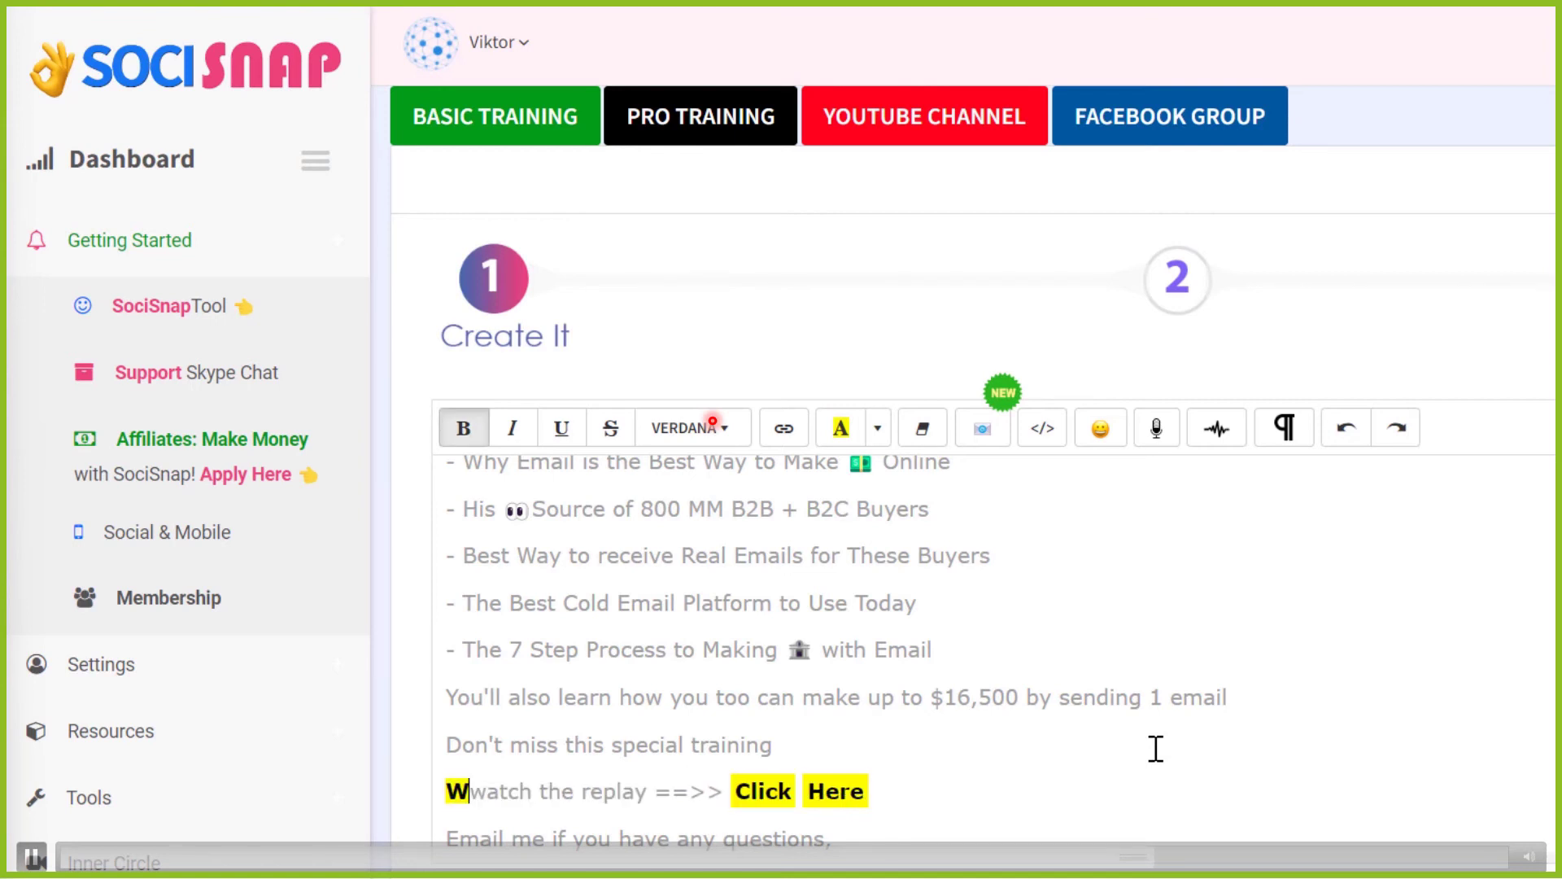
key(Right)
text(W)
key(ctrl+shift+Left)
key(BackSpace)
key(ctrl+shift+Left)
key(ctrl+shift+Left)
key(ctrl+shift+Left)
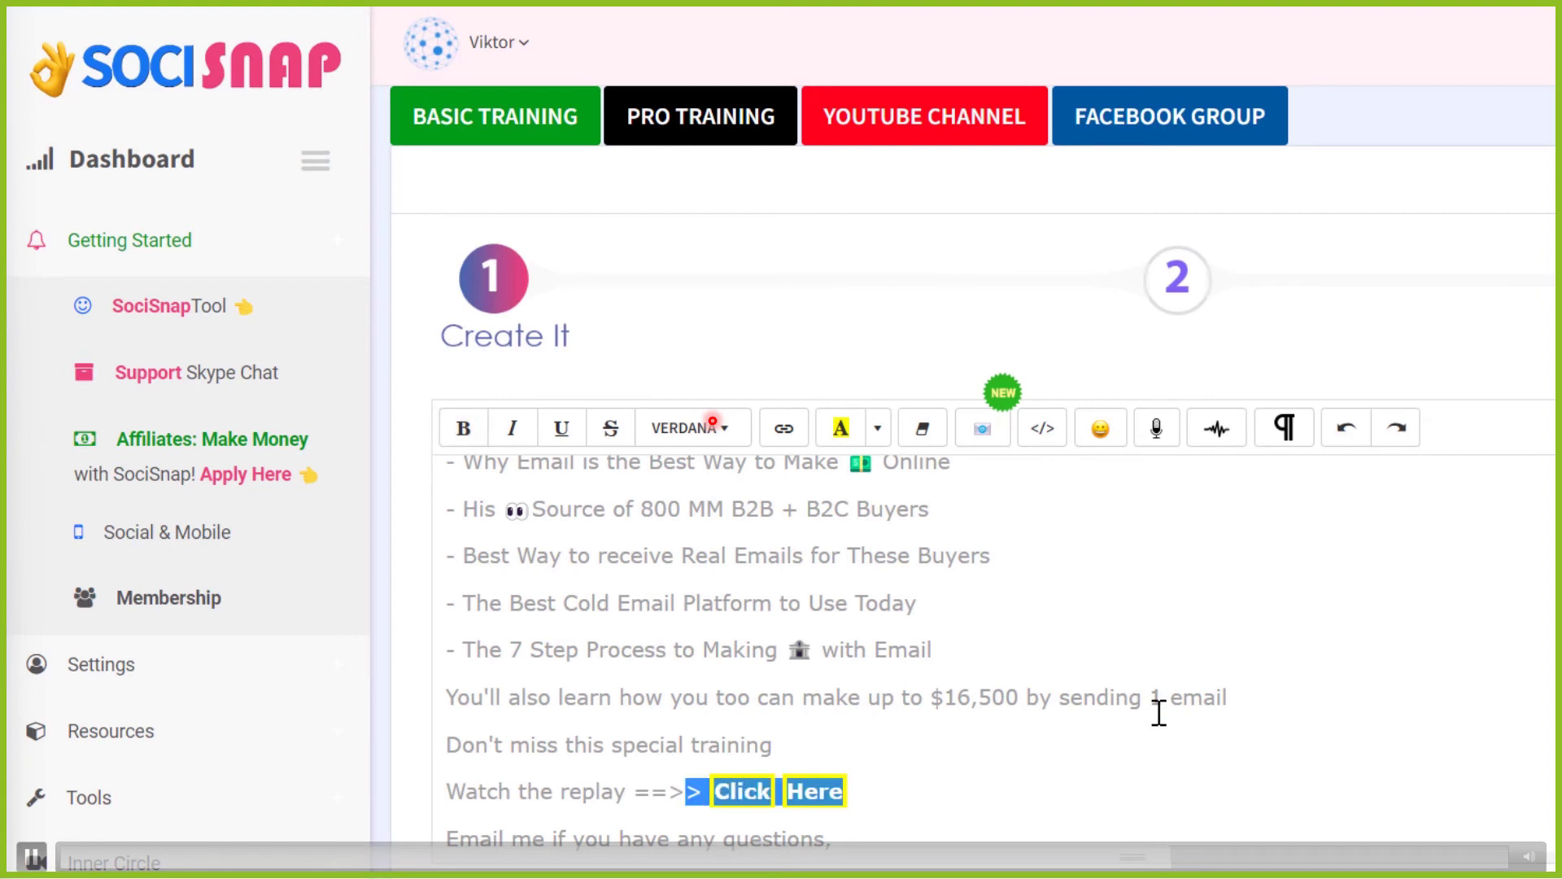
key(ctrl+shift+Right)
key(BackSpace)
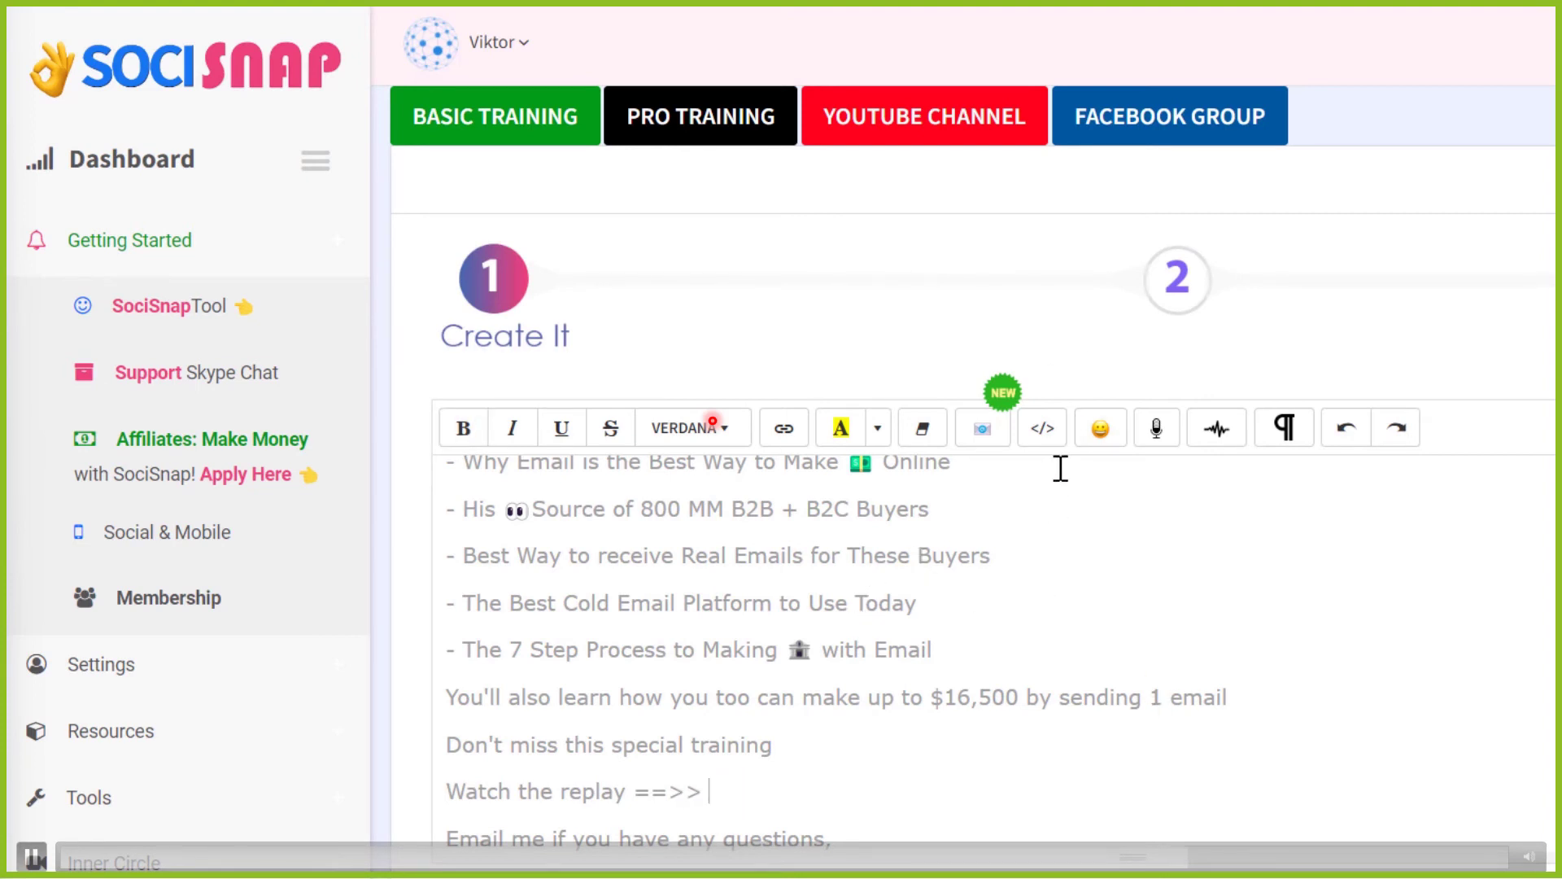
Insert three pointing-right hand emojis at the start of the replay line.
click(1100, 431)
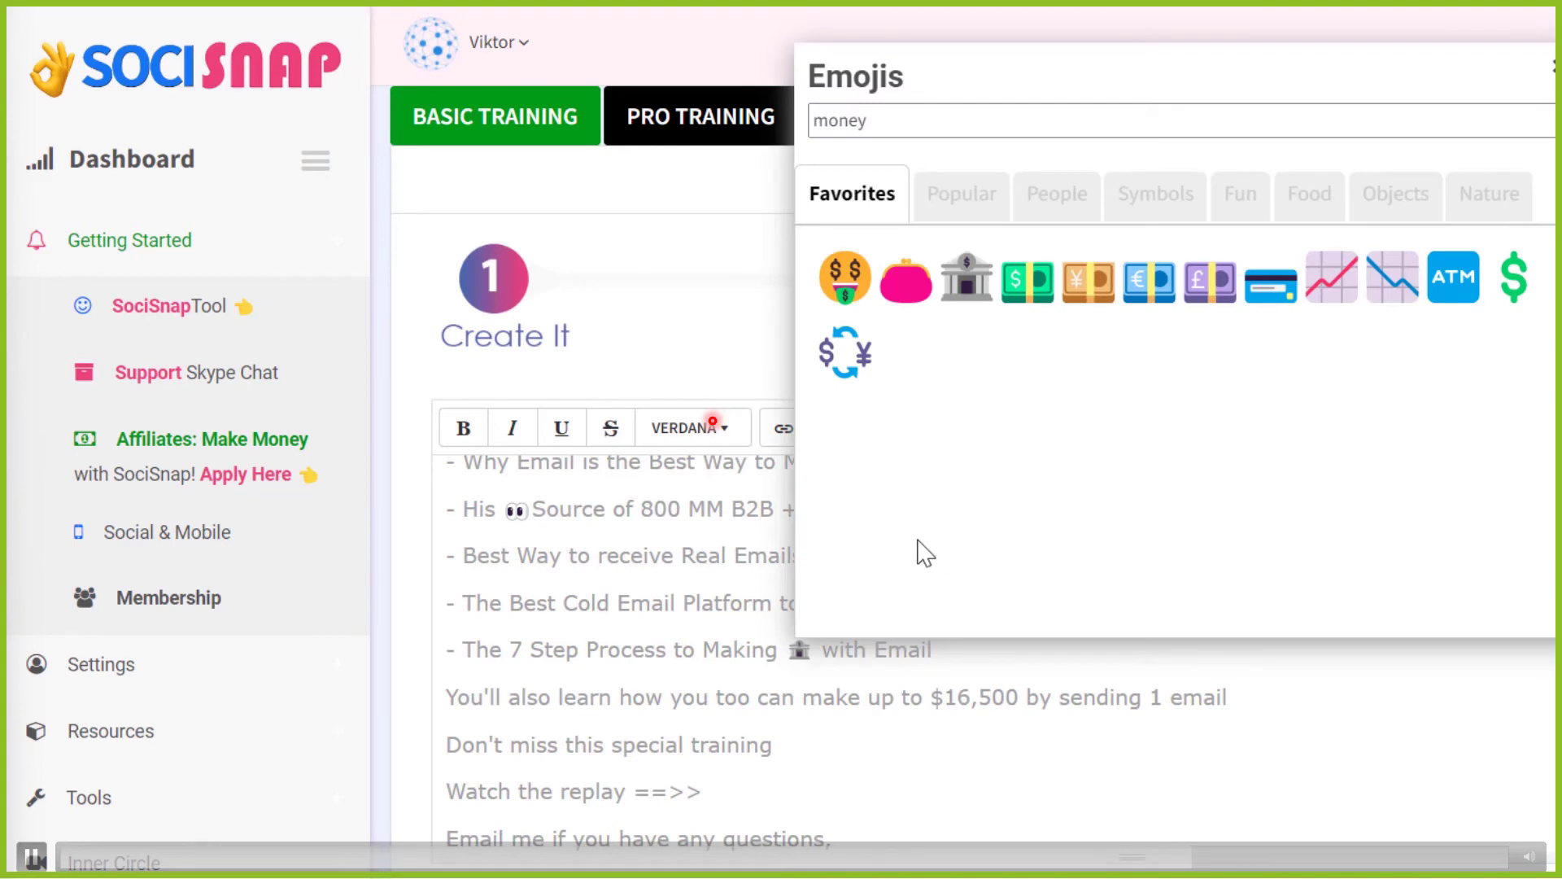
click(950, 199)
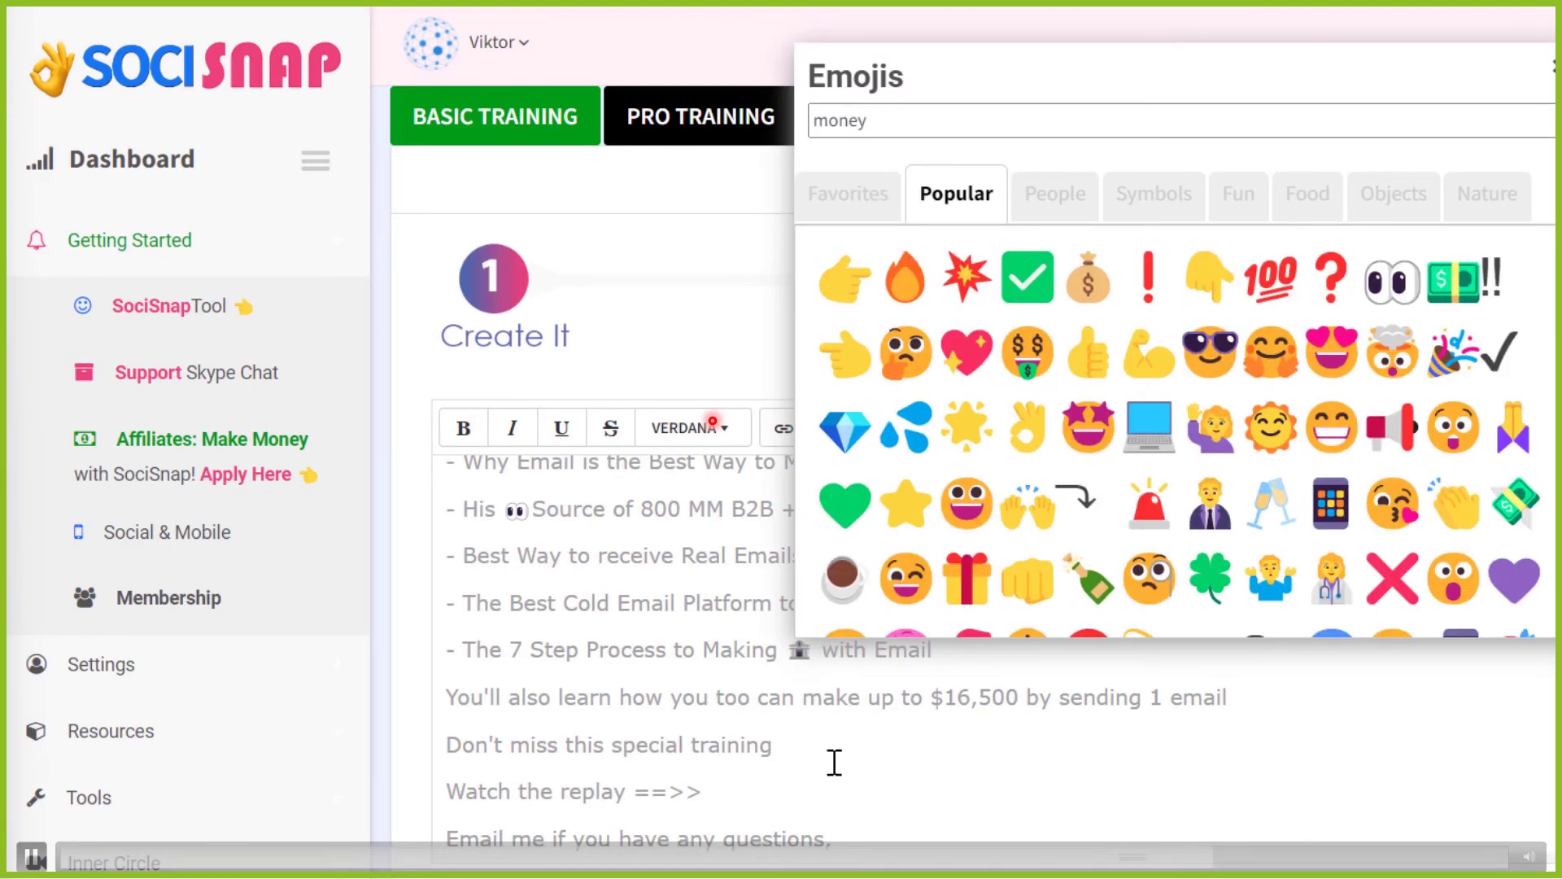
click(449, 793)
click(850, 289)
click(850, 289)
click(850, 289)
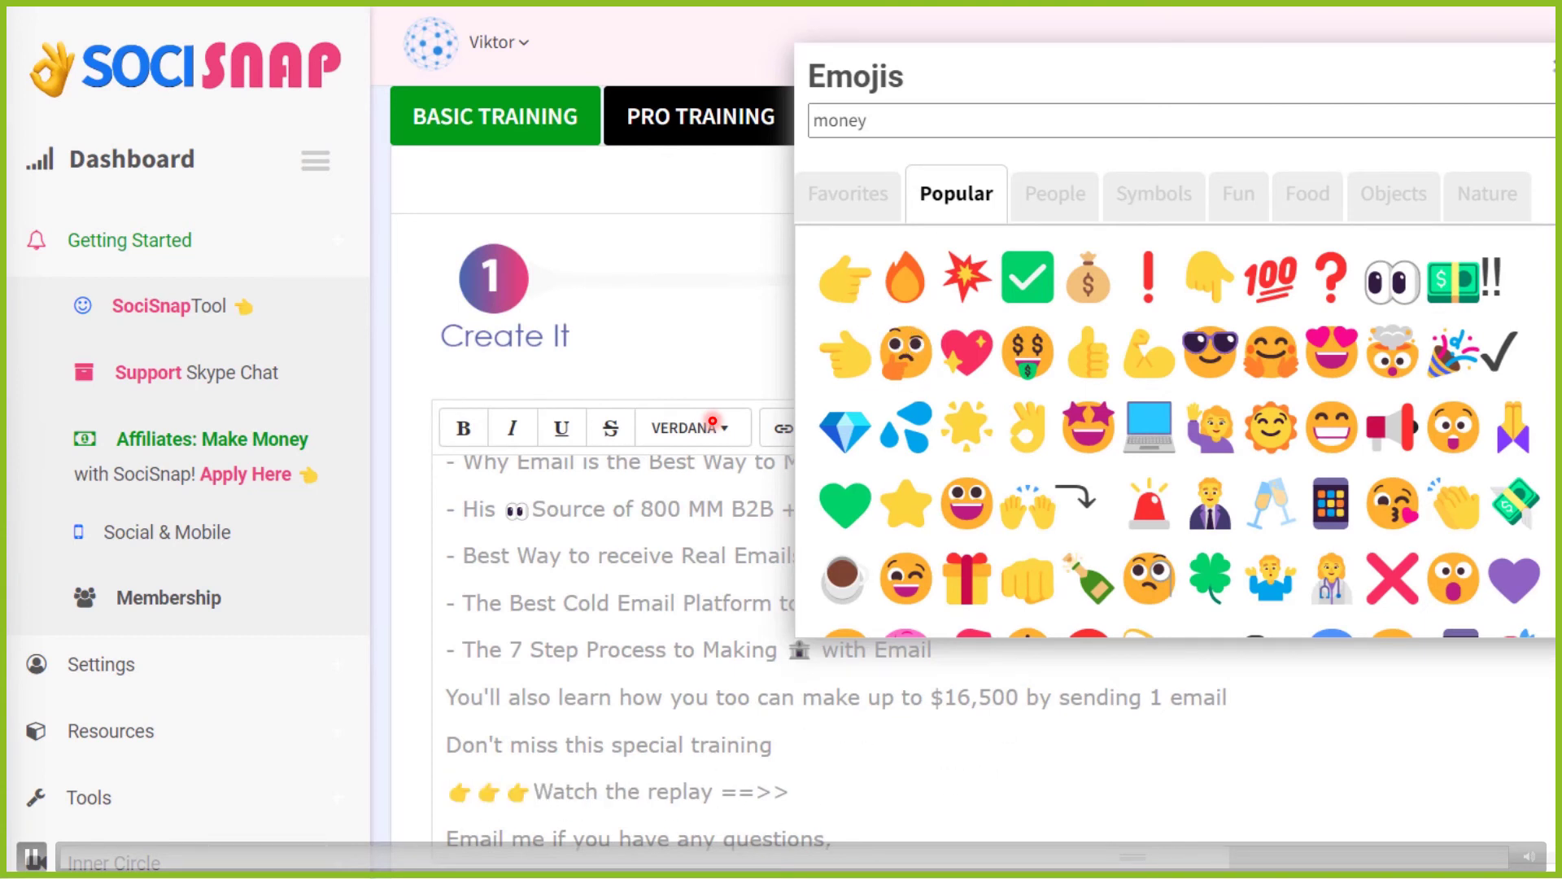
key(ctrl+Right)
key(ctrl+Right)
Make 'Watch the replay ==>>' bold.
key(ctrl+Right)
key(ctrl+Left)
key(ctrl+Left)
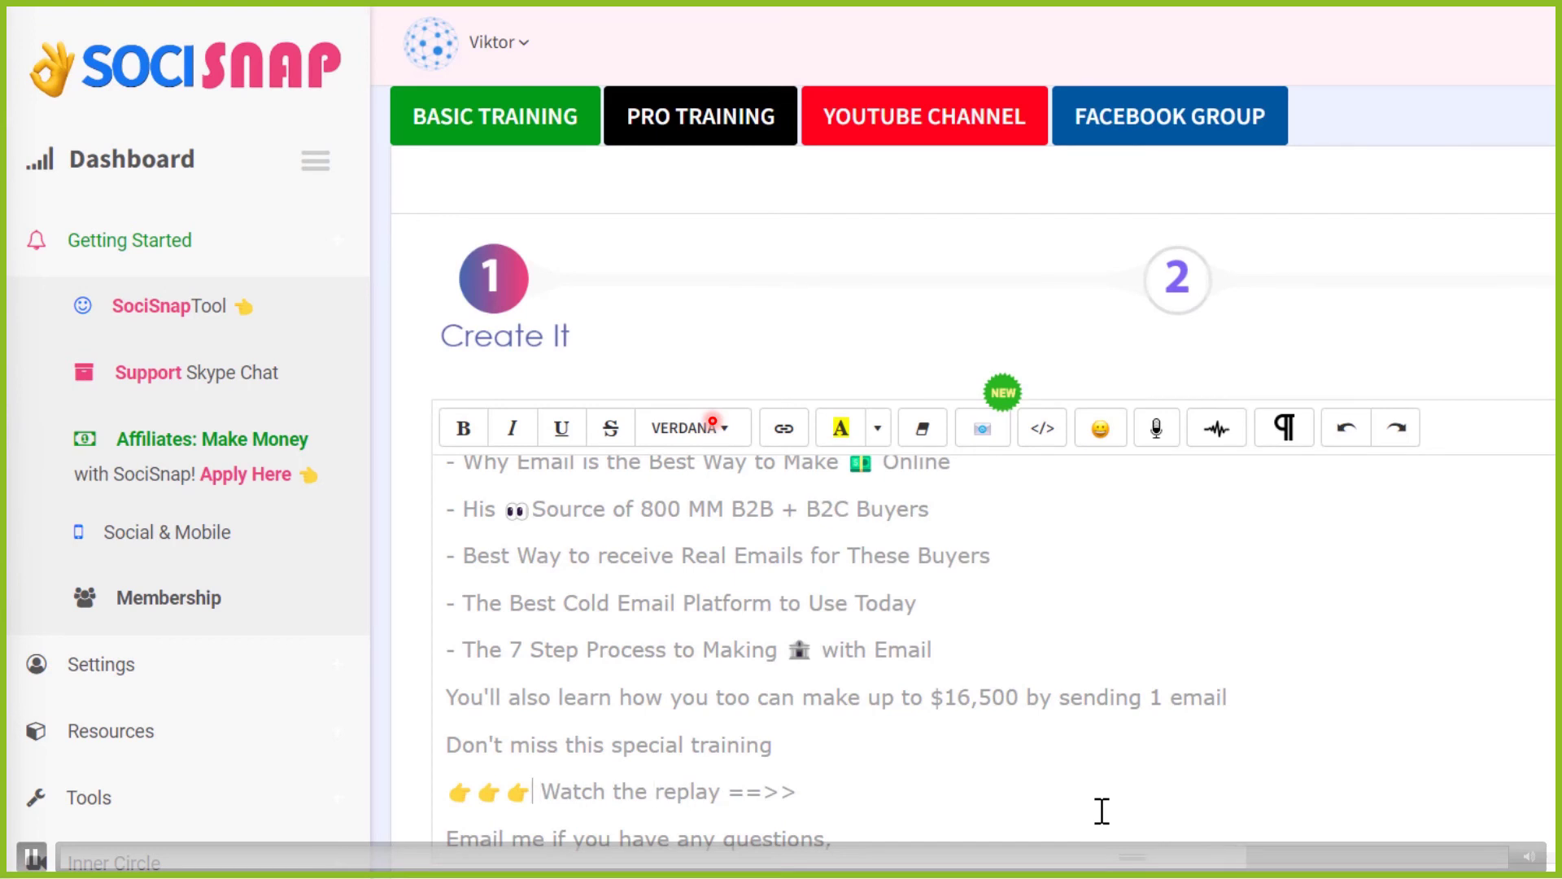
key(shift+Home)
key(Right)
key(ctrl+Right)
key(ctrl+Right)
key(Right)
key(Right)
key(Right)
key(Right)
key(shift+Left)
key(shift+Left)
key(shift+Left)
key(shift+Left)
key(ctrl+shift+Left)
key(ctrl+shift+Left)
key(ctrl+shift+Left)
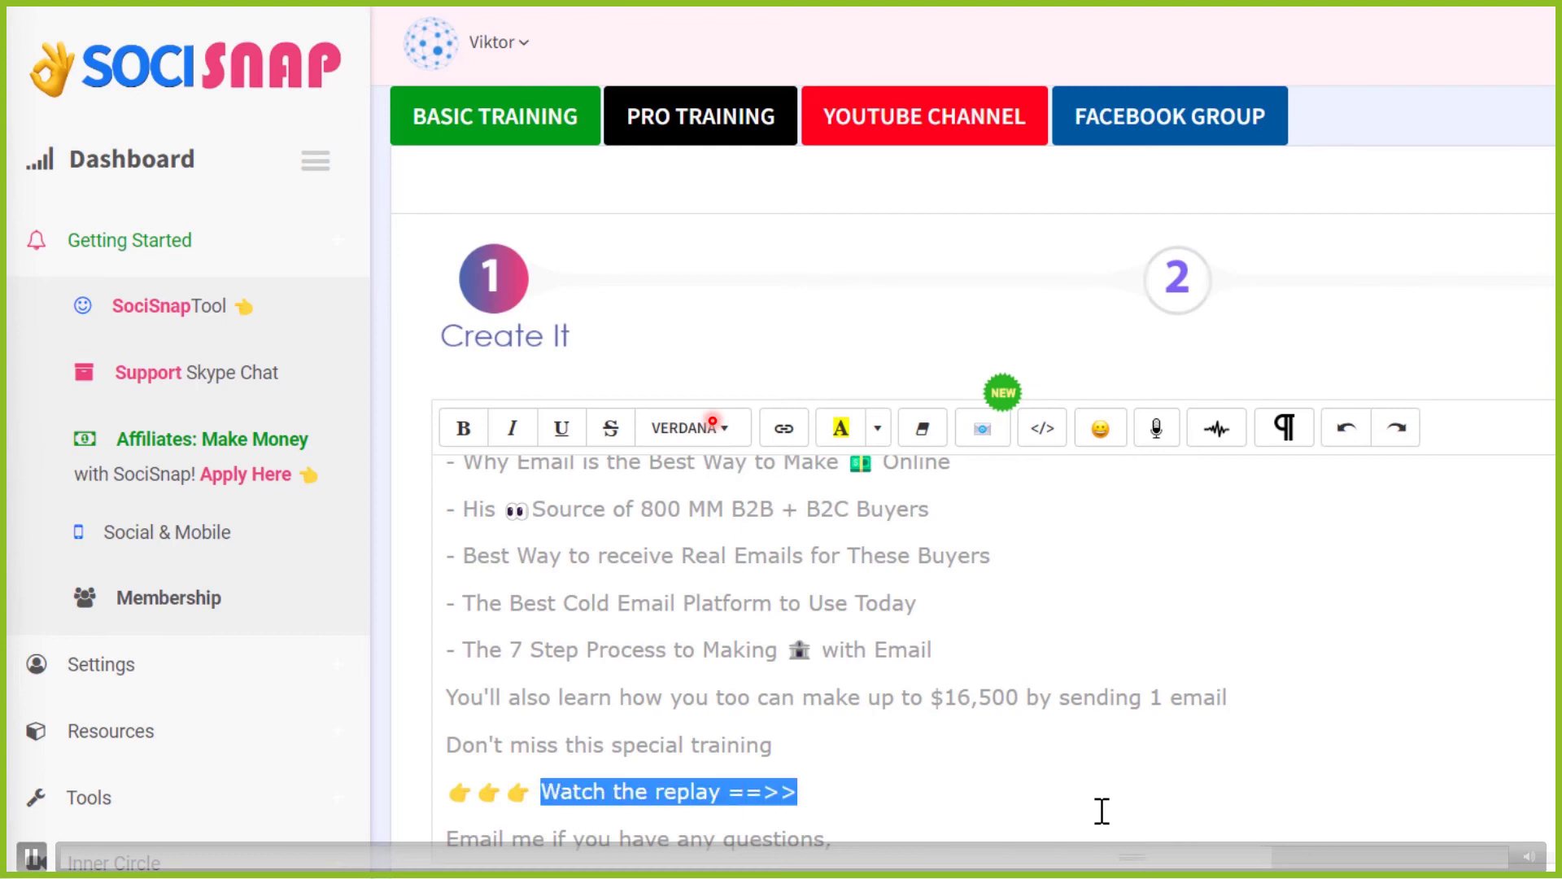
key(ctrl+b)
key(Down)
key(Down)
key(Down)
key(Down)
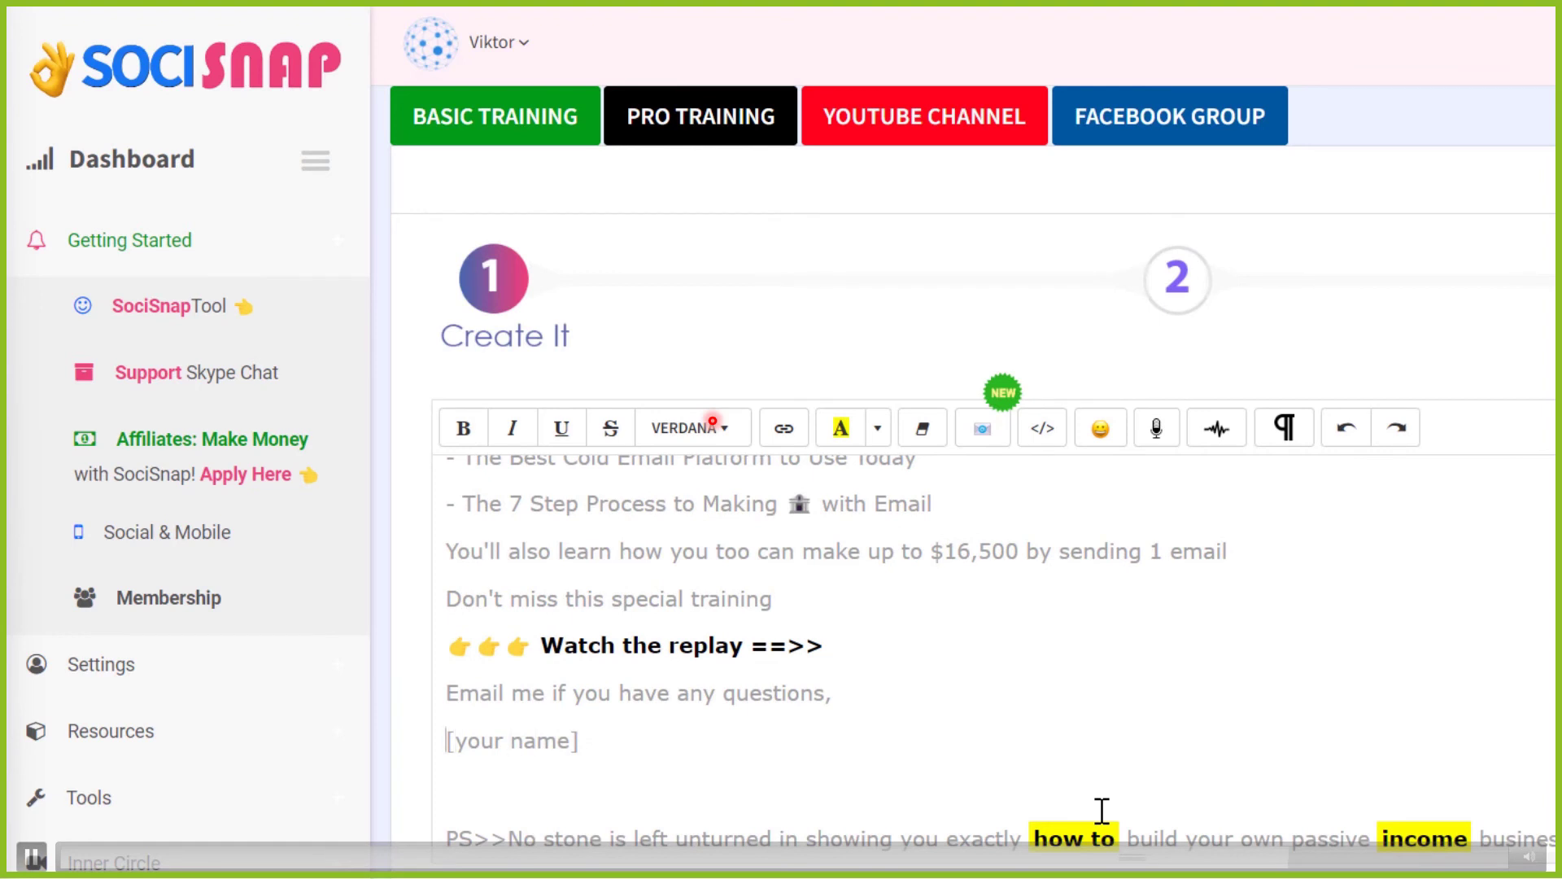
Replace [your name] with the sender's name and reword the PS to 'what to do', dropping 'how to' and 'income'.
key(shift+End)
text(Viktor)
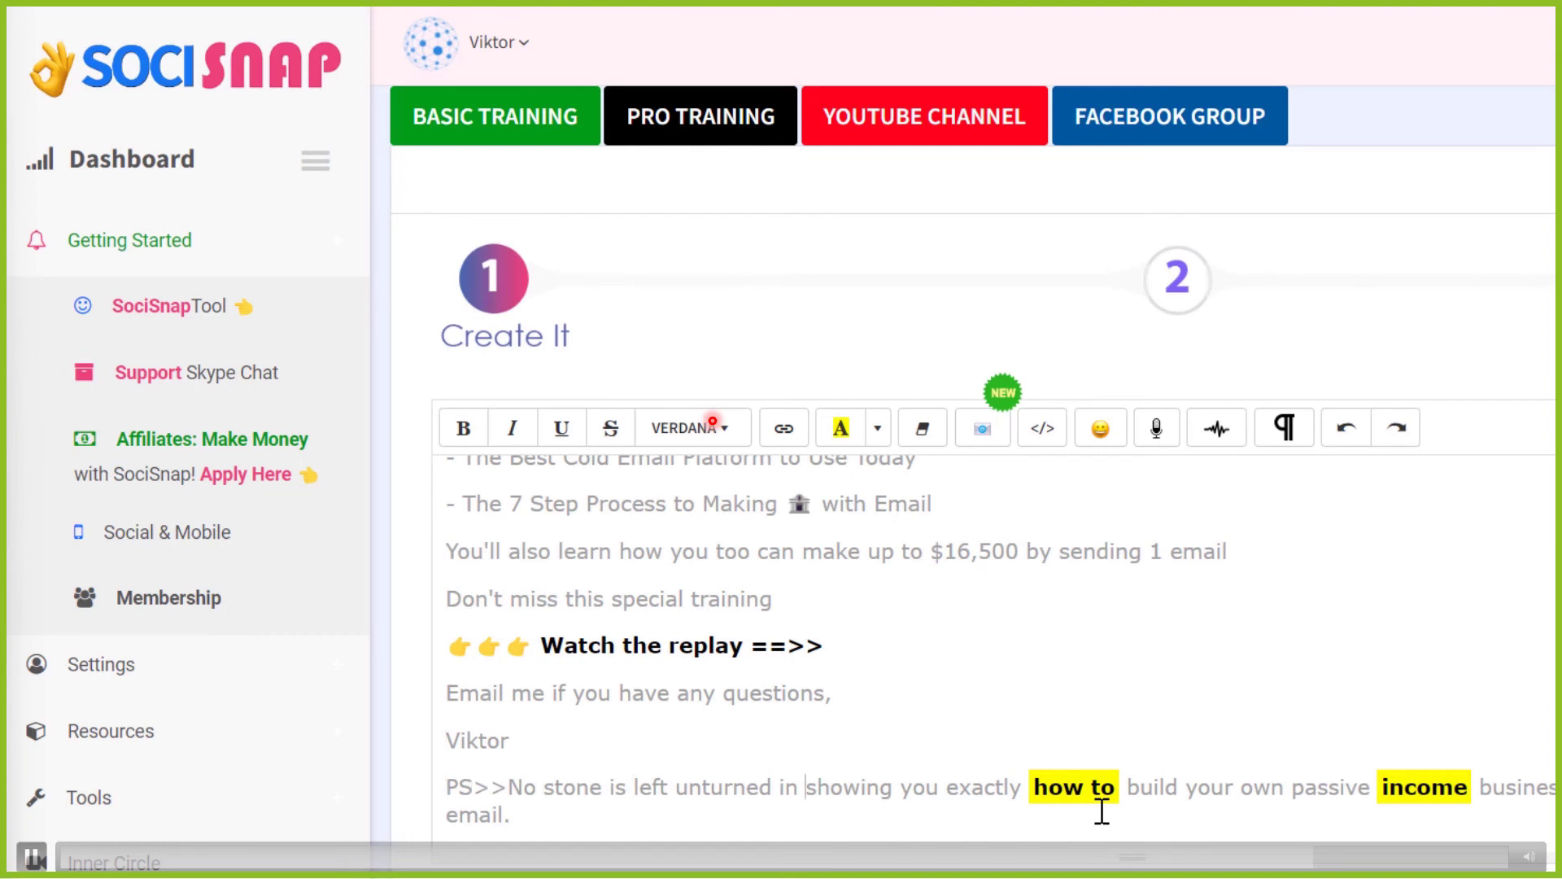
text(w hat to do)
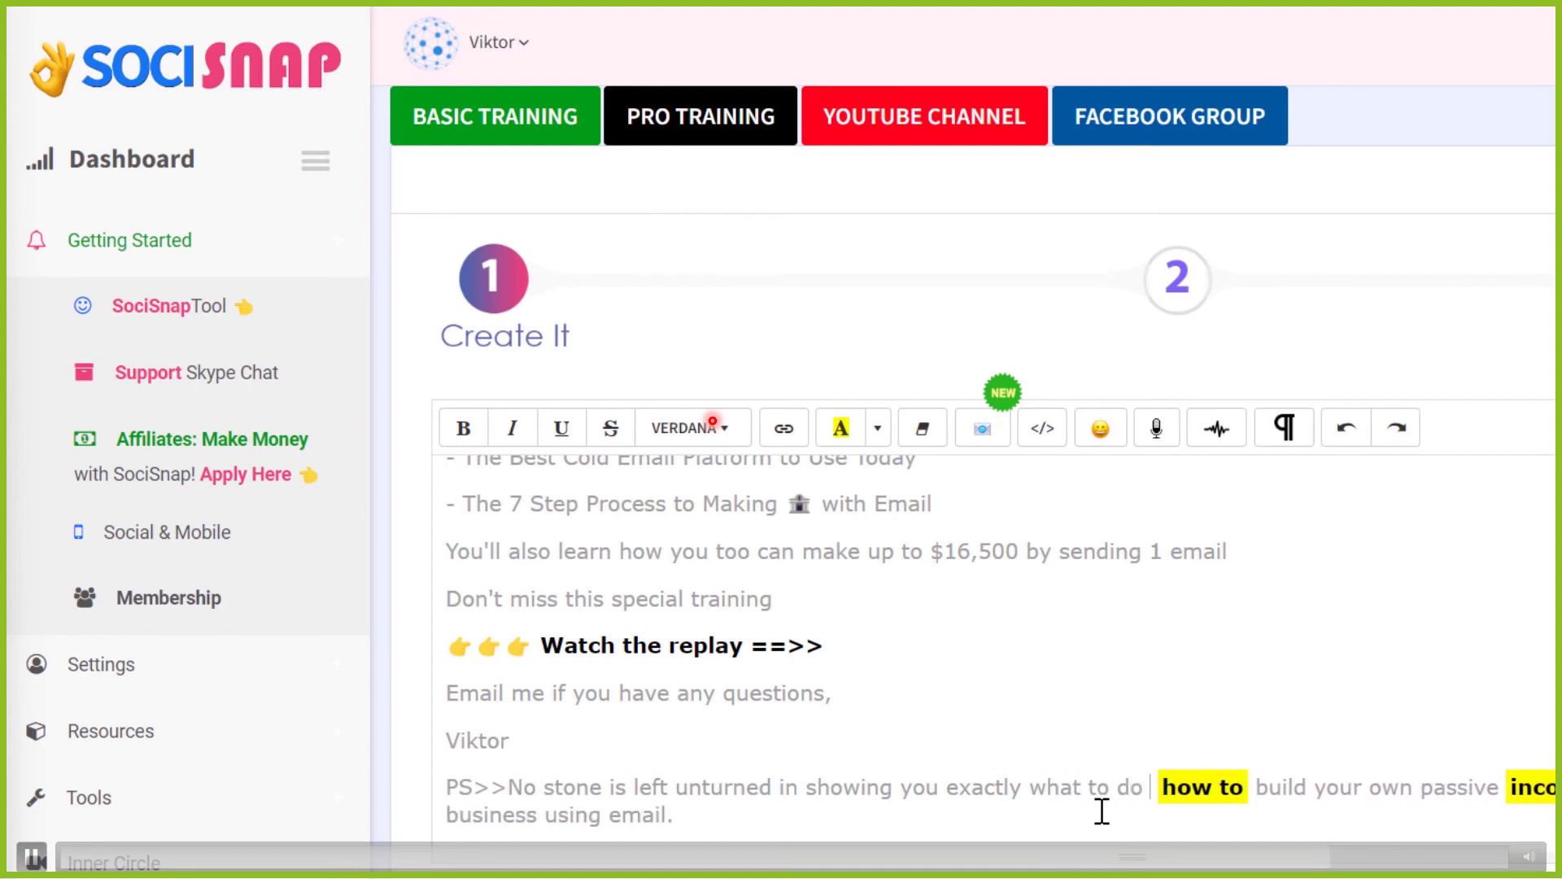
key(shift+Right)
key(shift+Right)
key(shift+Right)
key(shift+Right)
key(shift+Right)
key(shift+Right)
key(shift+Right)
key(shift+Right)
key(BackSpace)
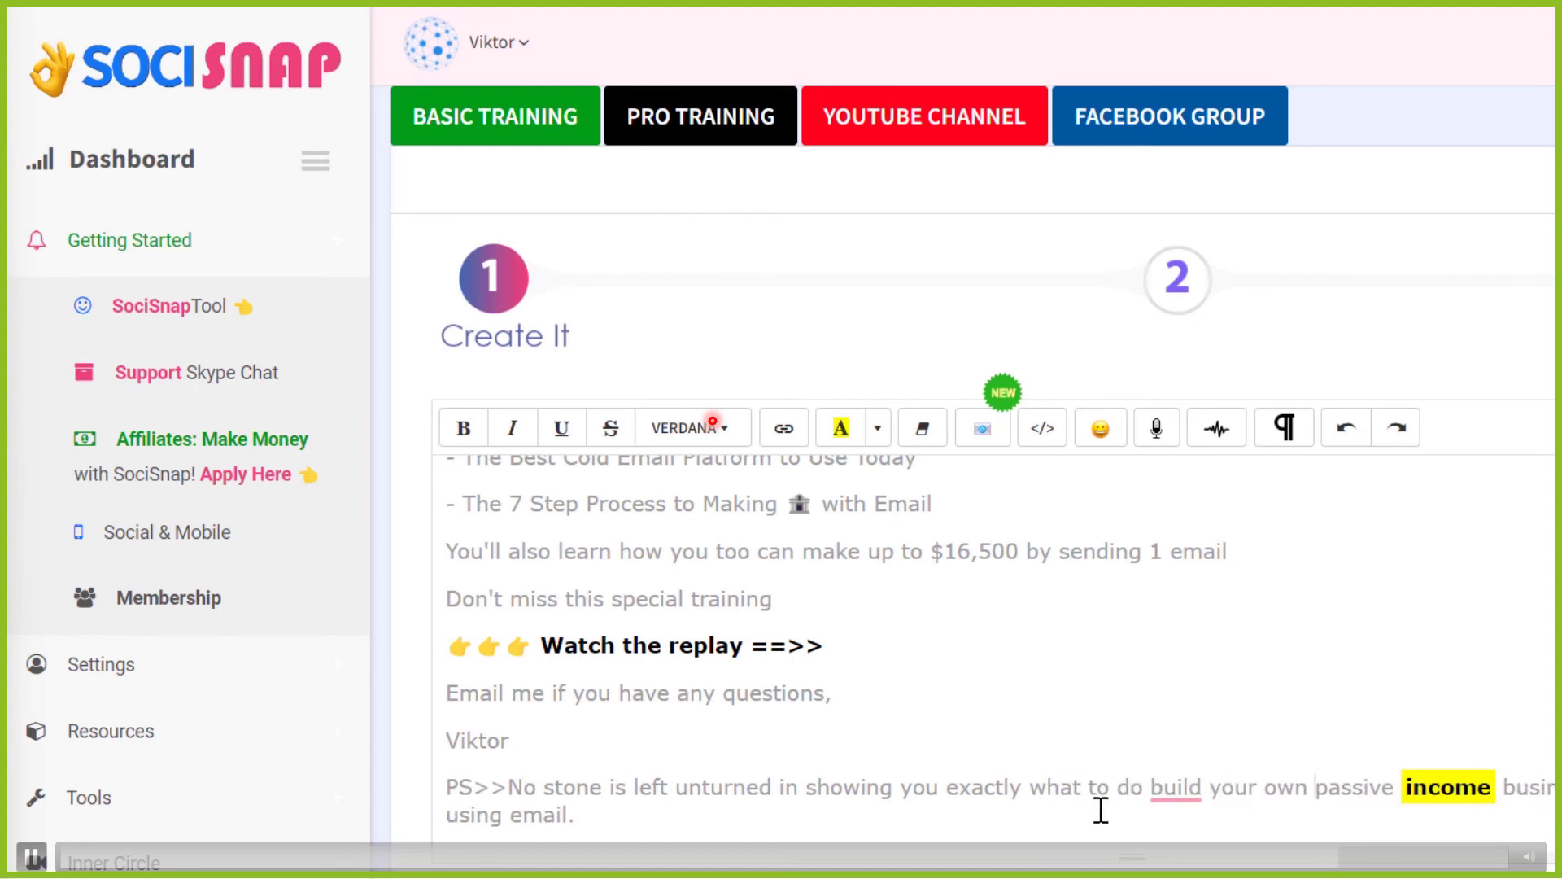
key(shift+Right)
key(shift+Right)
key(shift+Right)
key(shift+Right)
key(shift+Right)
key(shift+Right)
key(shift+Right)
key(BackSpace)
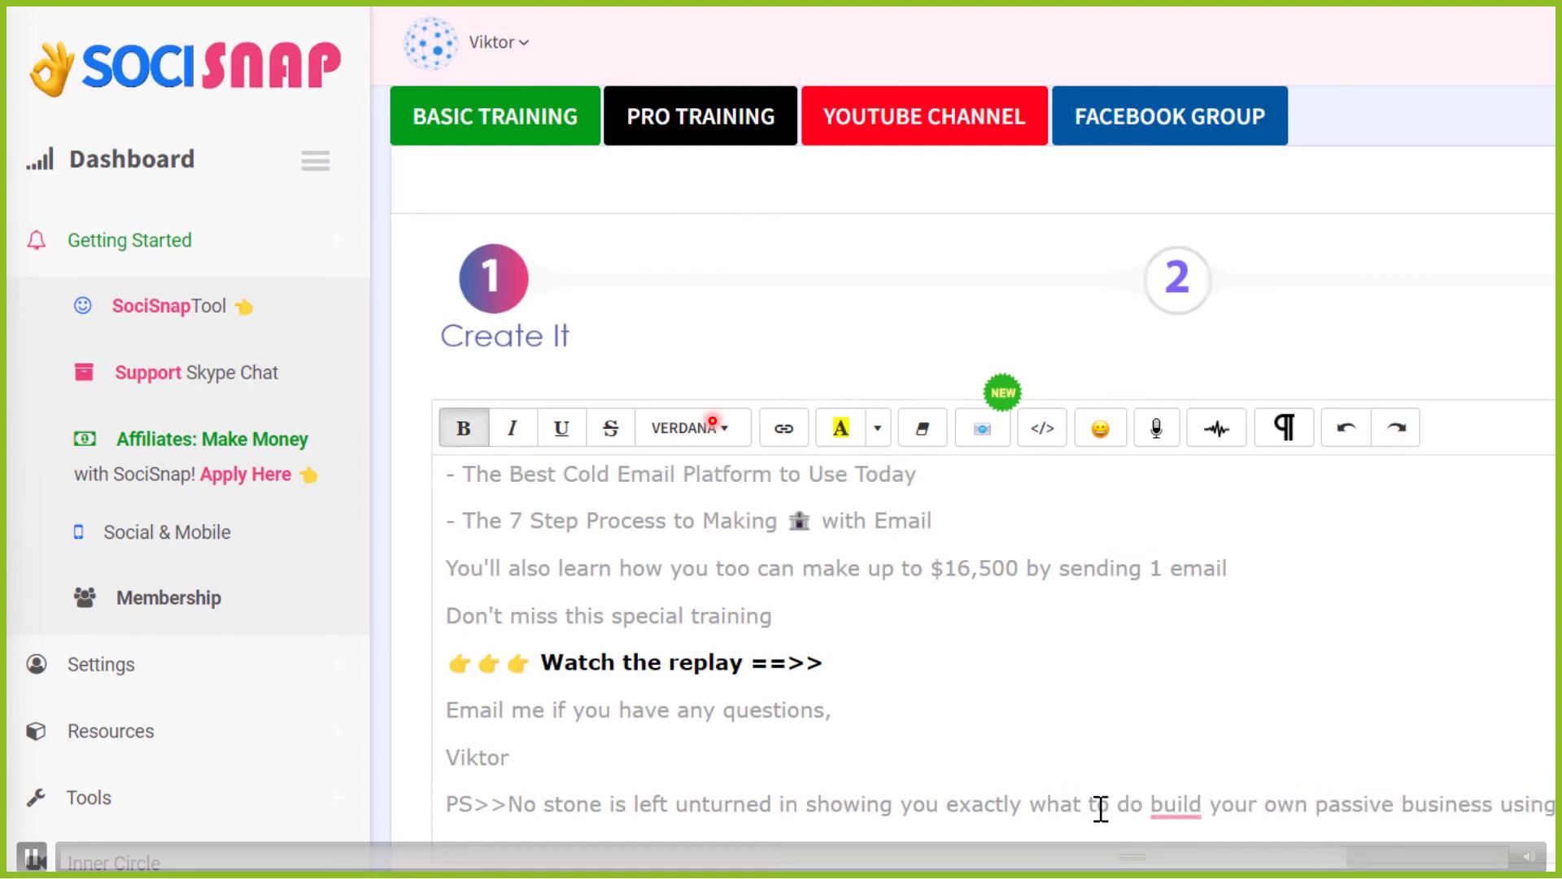
Add three star-struck emojis after 'passive' in the PS line.
click(1100, 428)
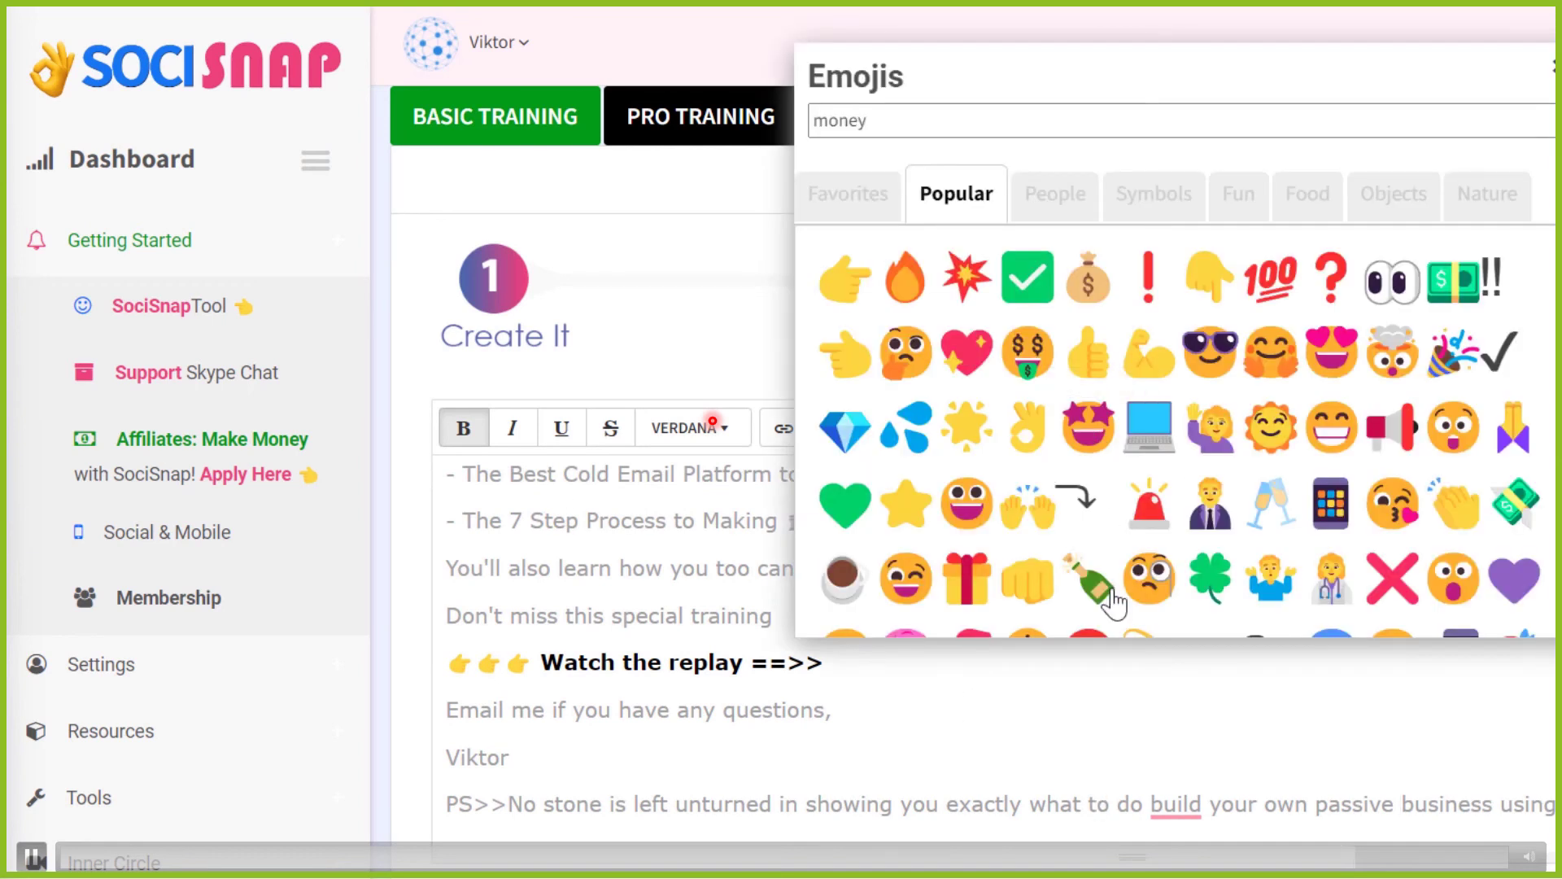
double_click(1088, 428)
click(1088, 428)
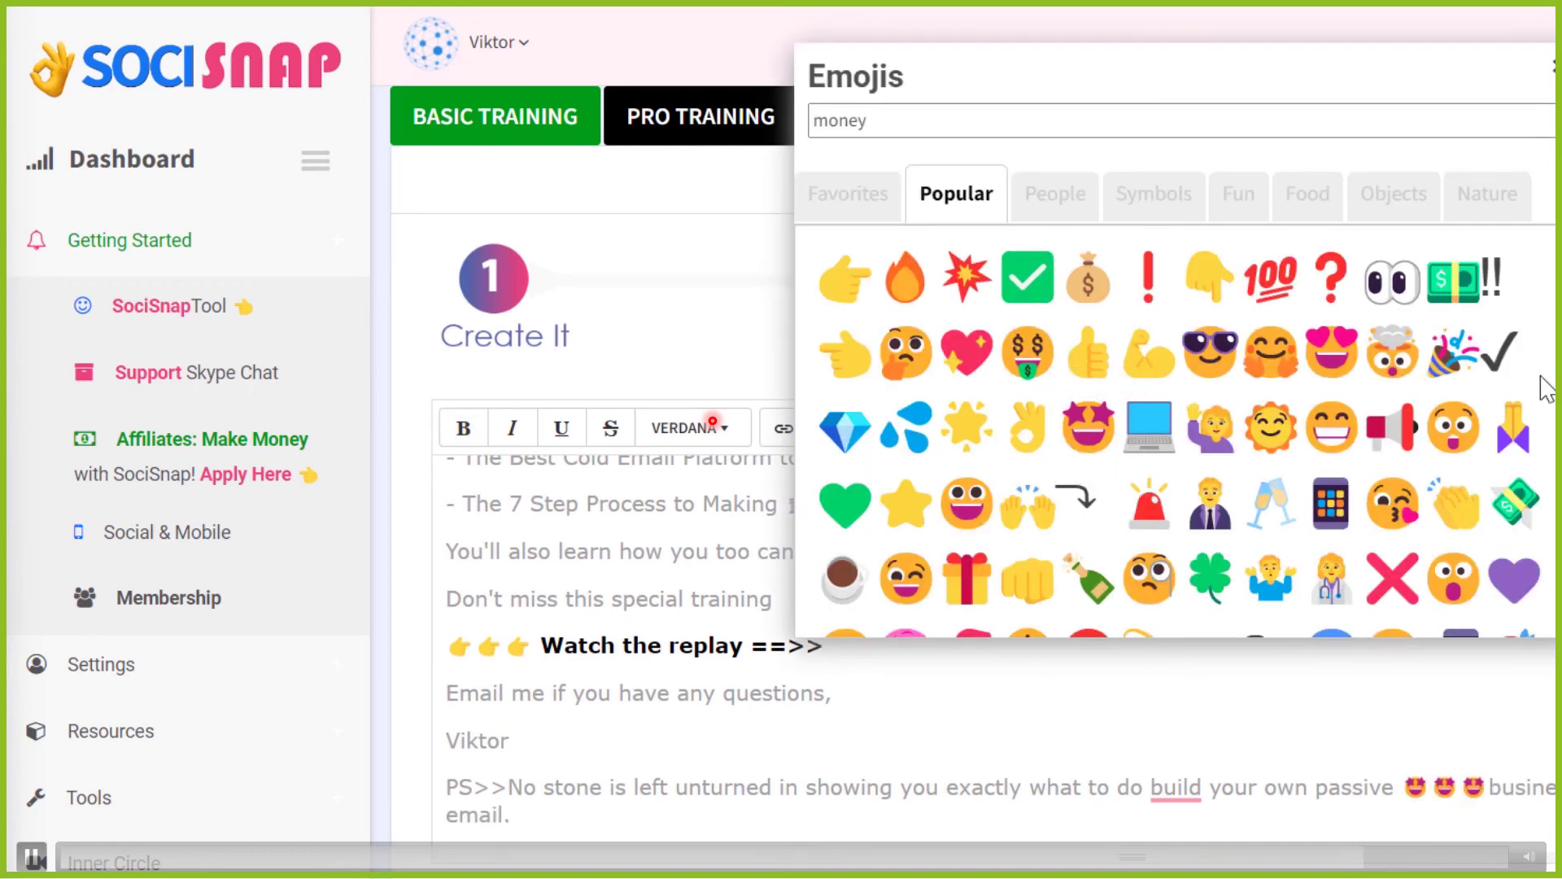
click(1548, 116)
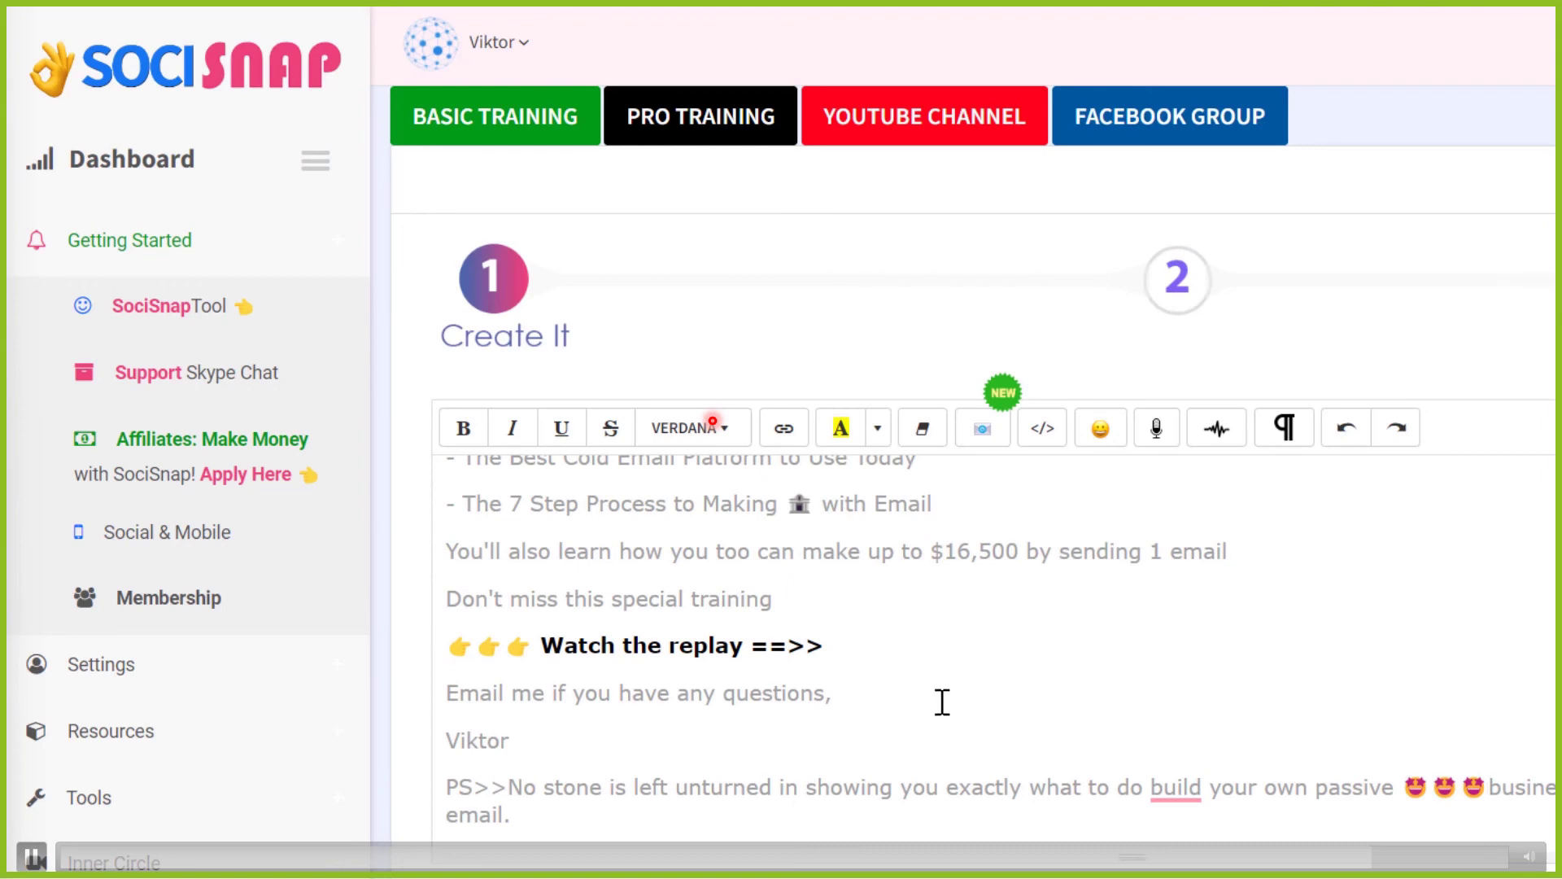
Check the email with Highlight Spam Words turned on, then turn the highlighting back off.
scroll(889, 656, up, 10)
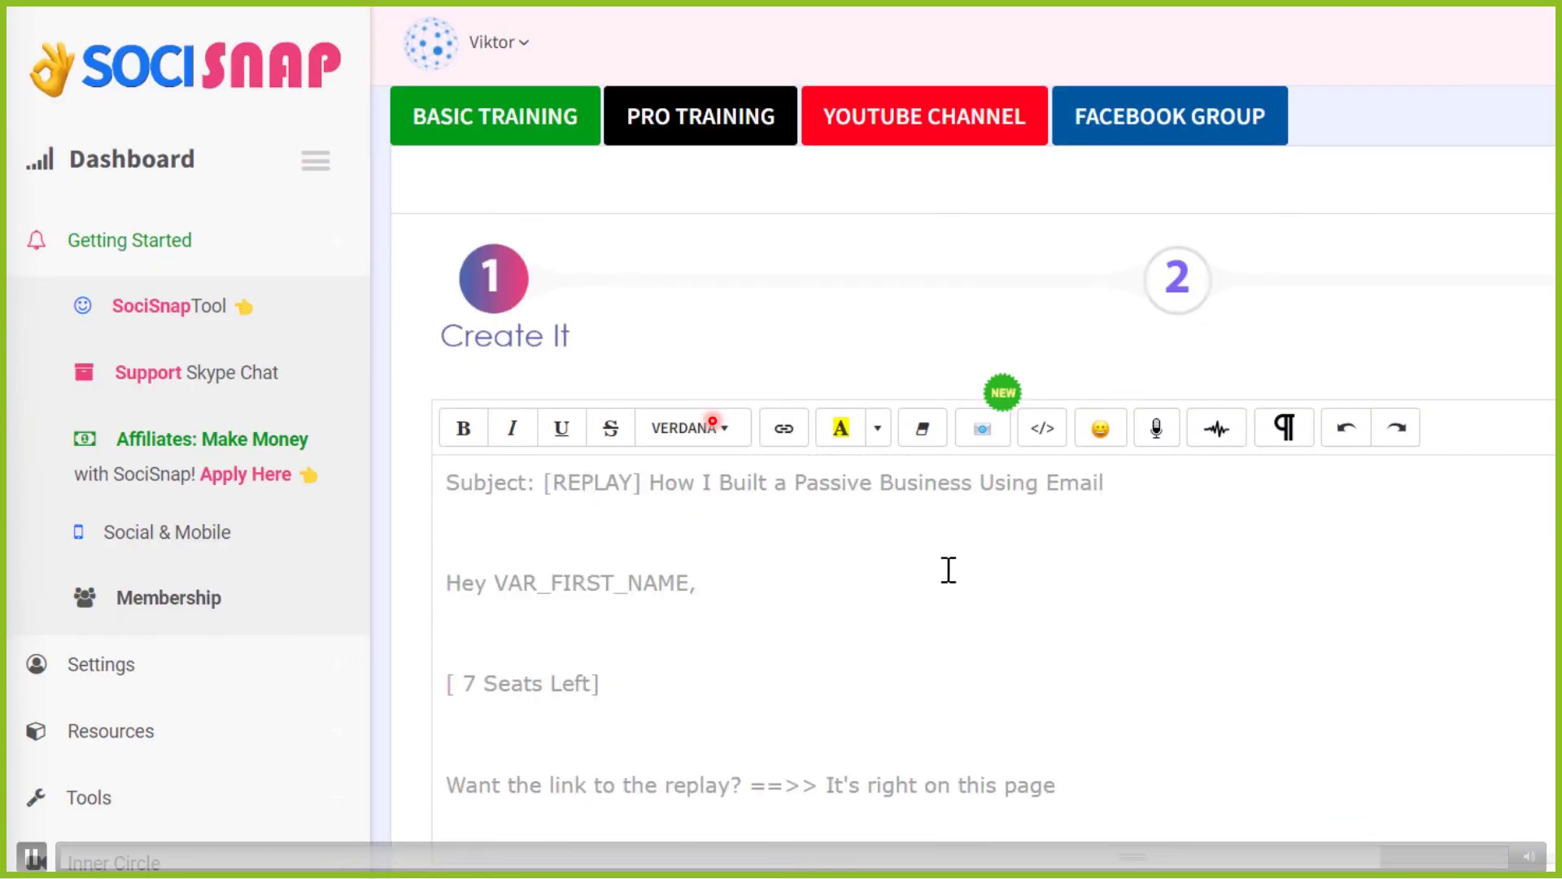
click(976, 429)
scroll(1049, 692, down, 10)
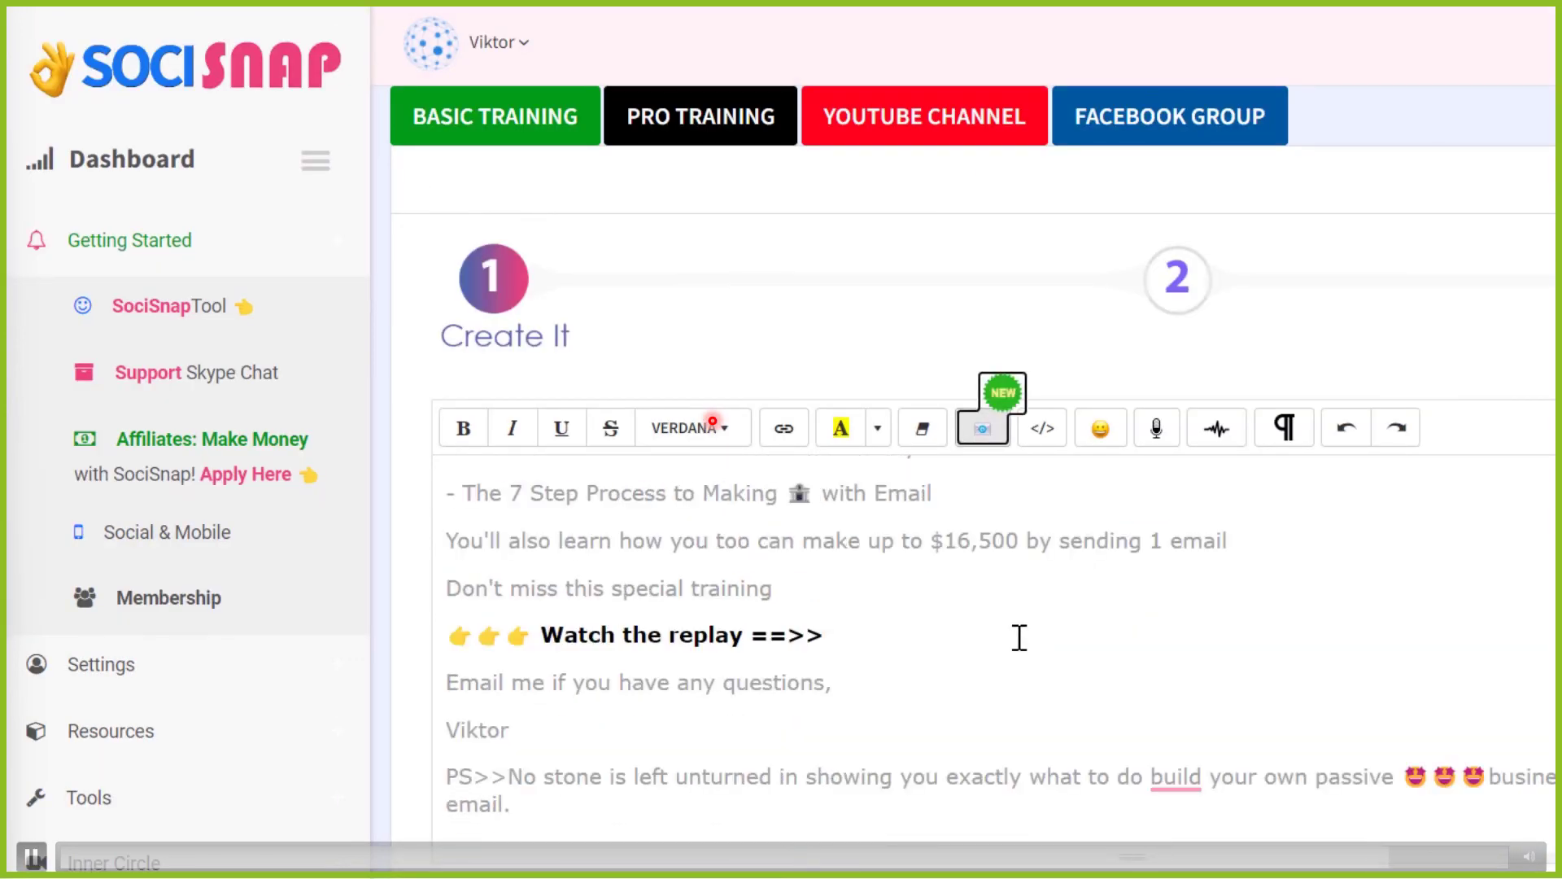
scroll(1019, 637, up, 10)
click(745, 498)
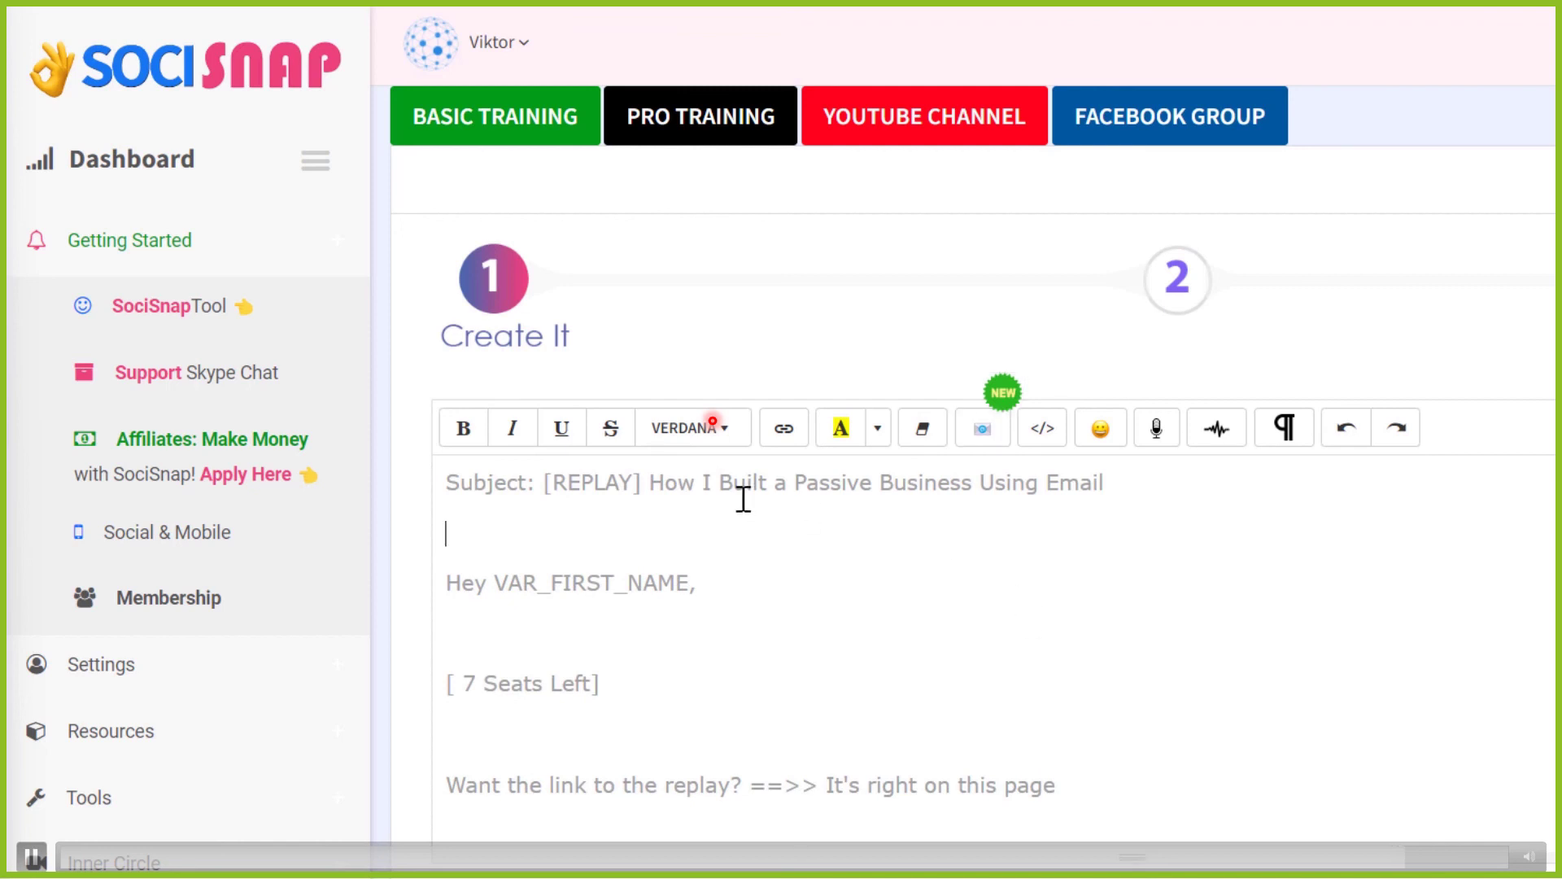
click(998, 575)
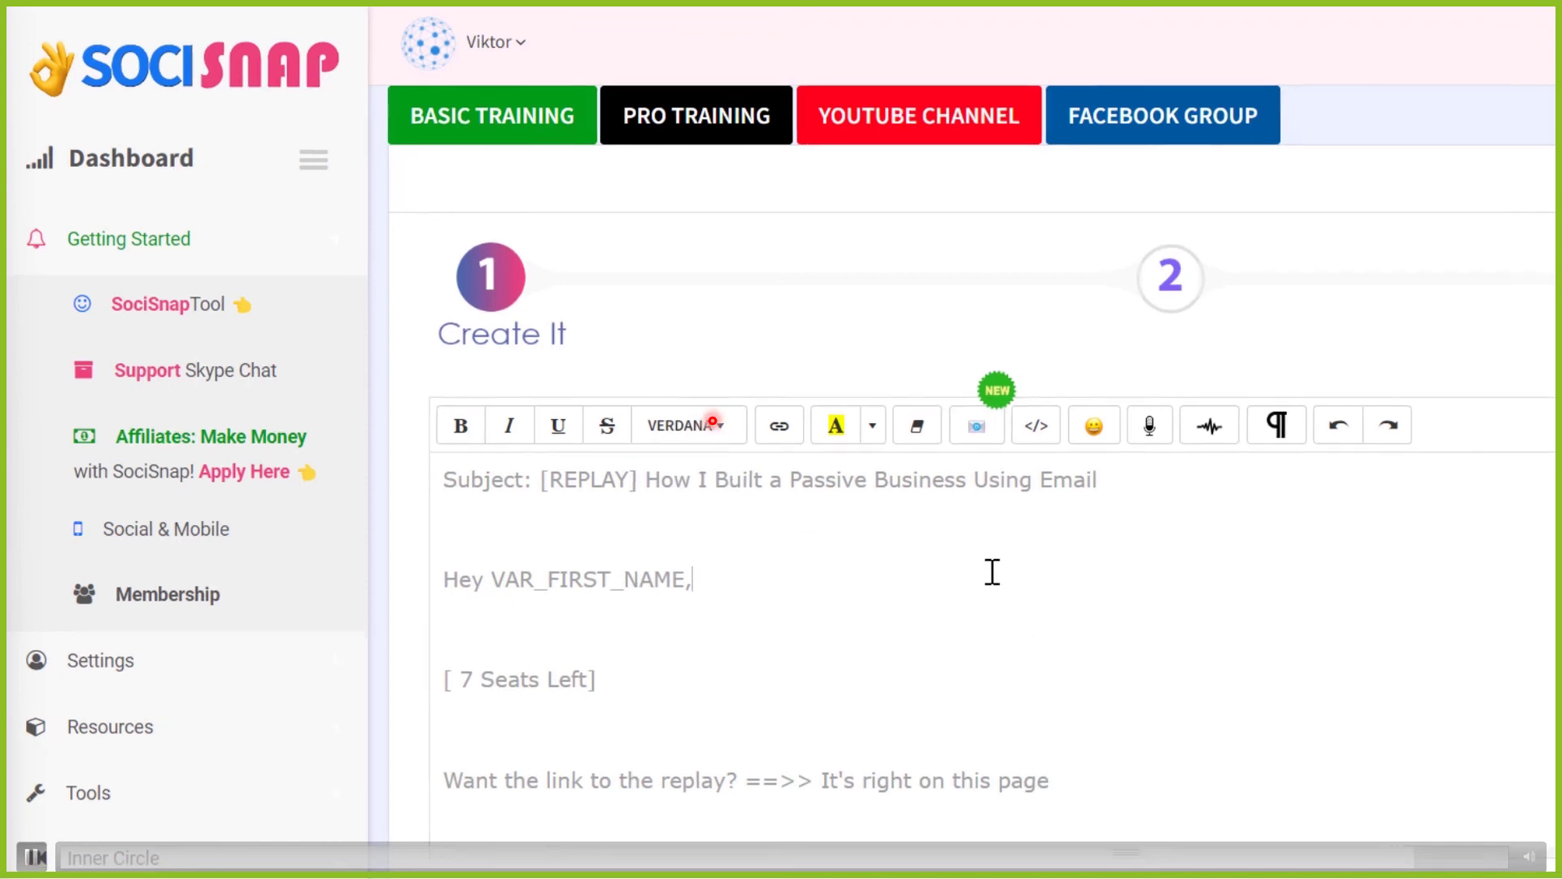
click(1456, 764)
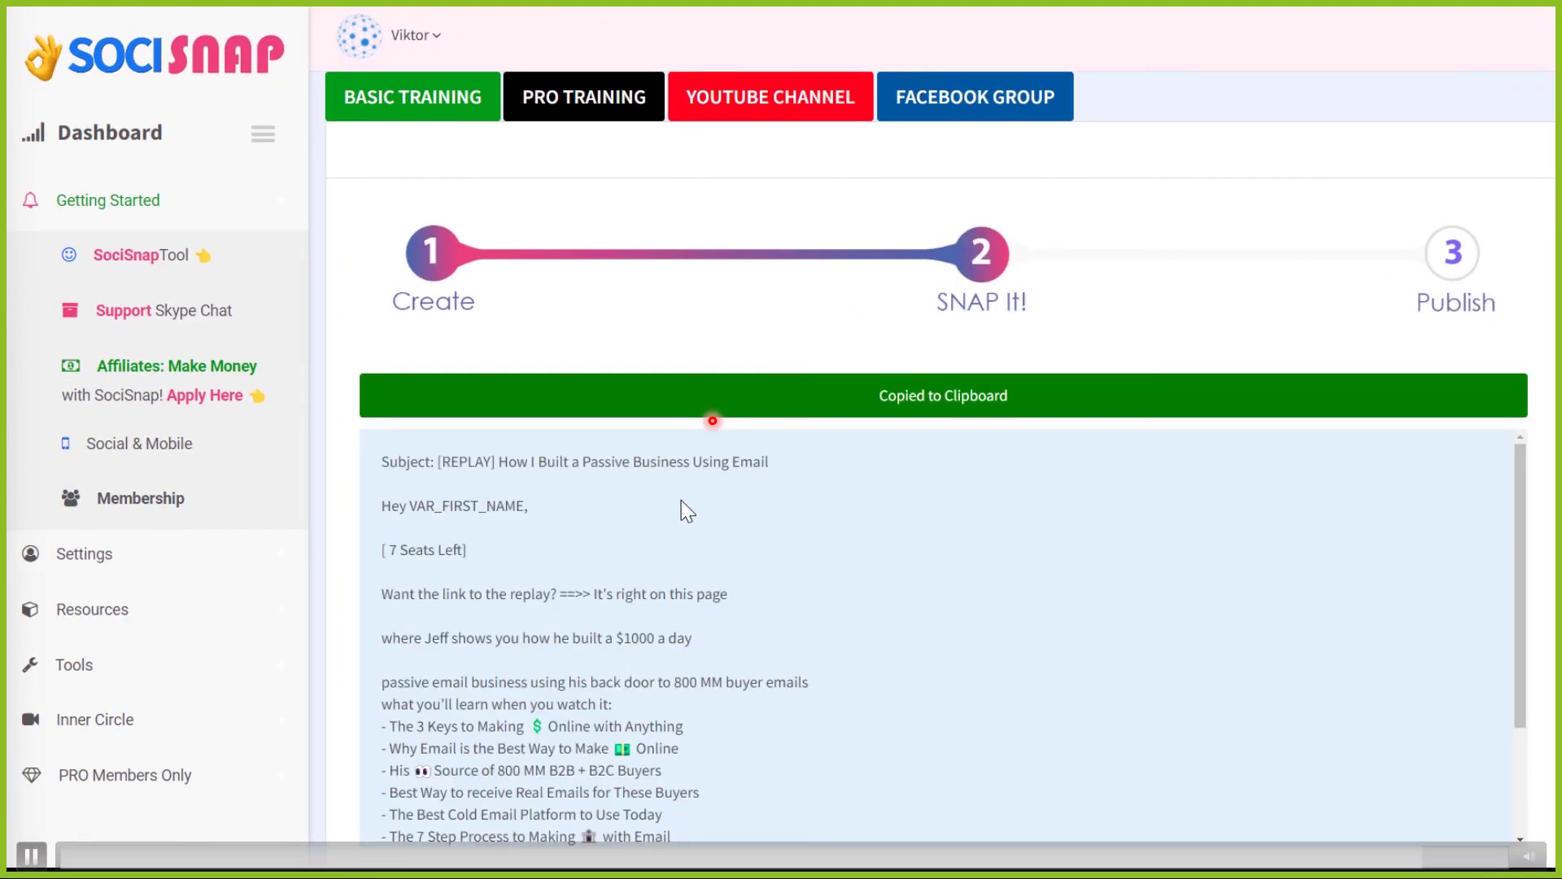
scroll(687, 510, down, 5)
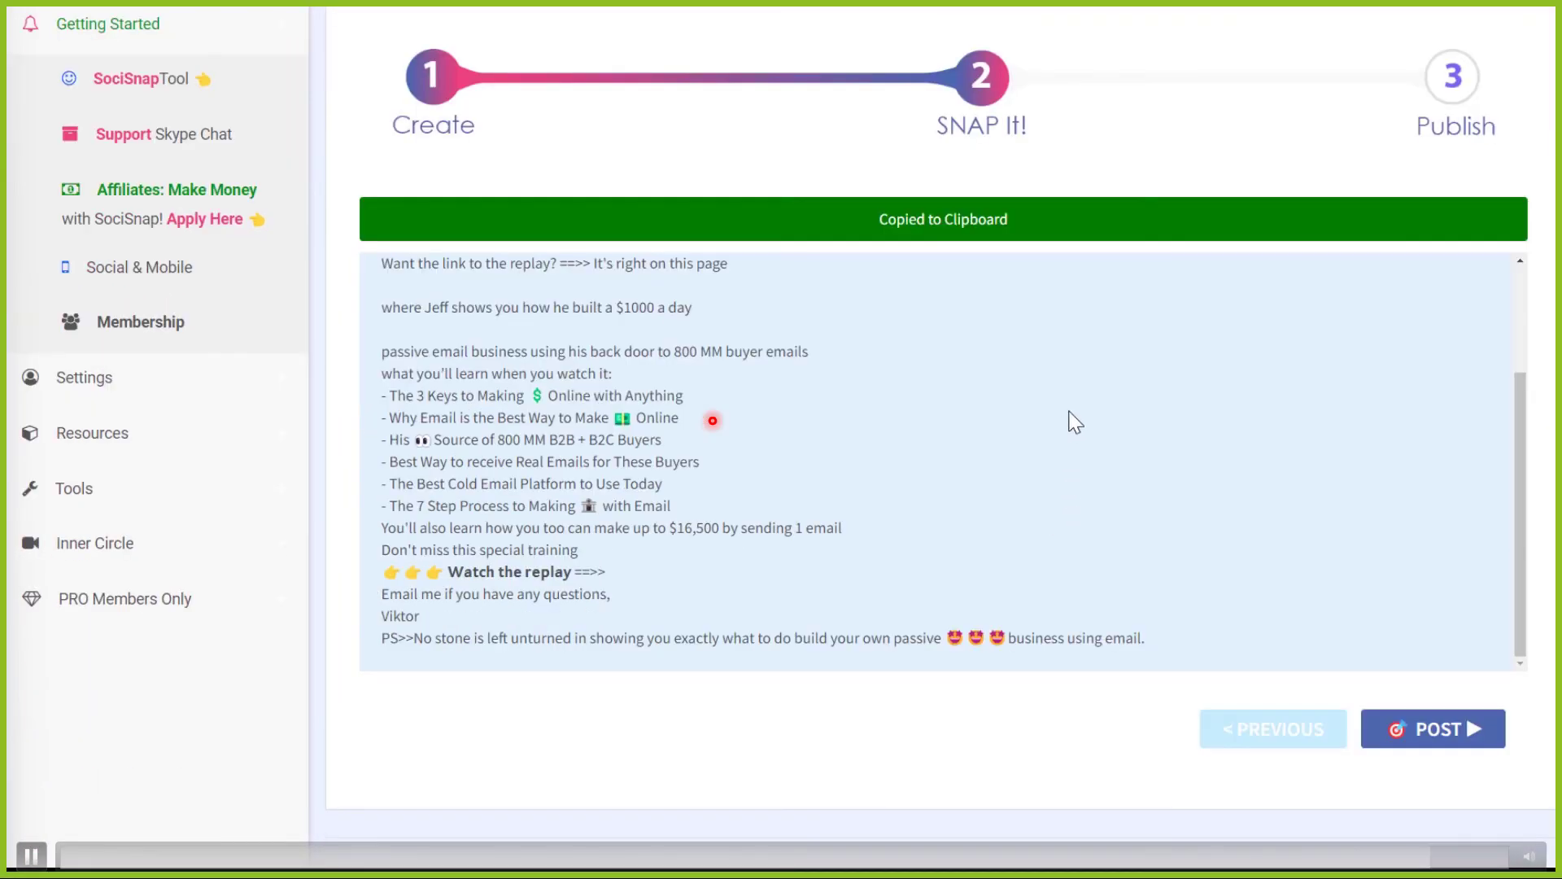